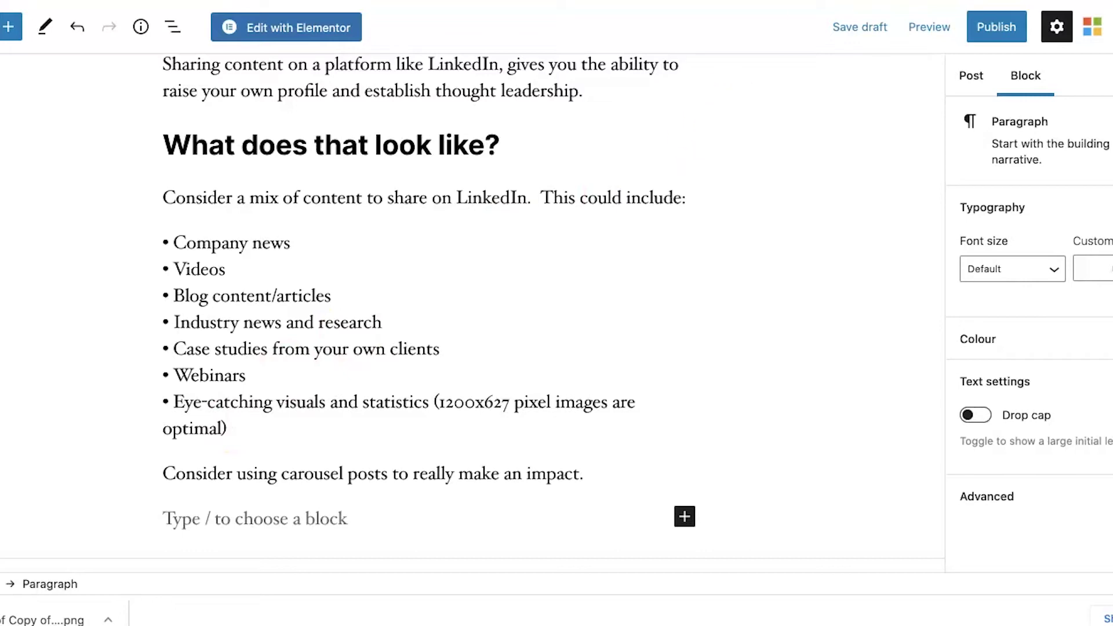
Step: Switch to Canva and open the Presentations template collection under Business
{"action": "left_click", "coordinate": [809, 1]}
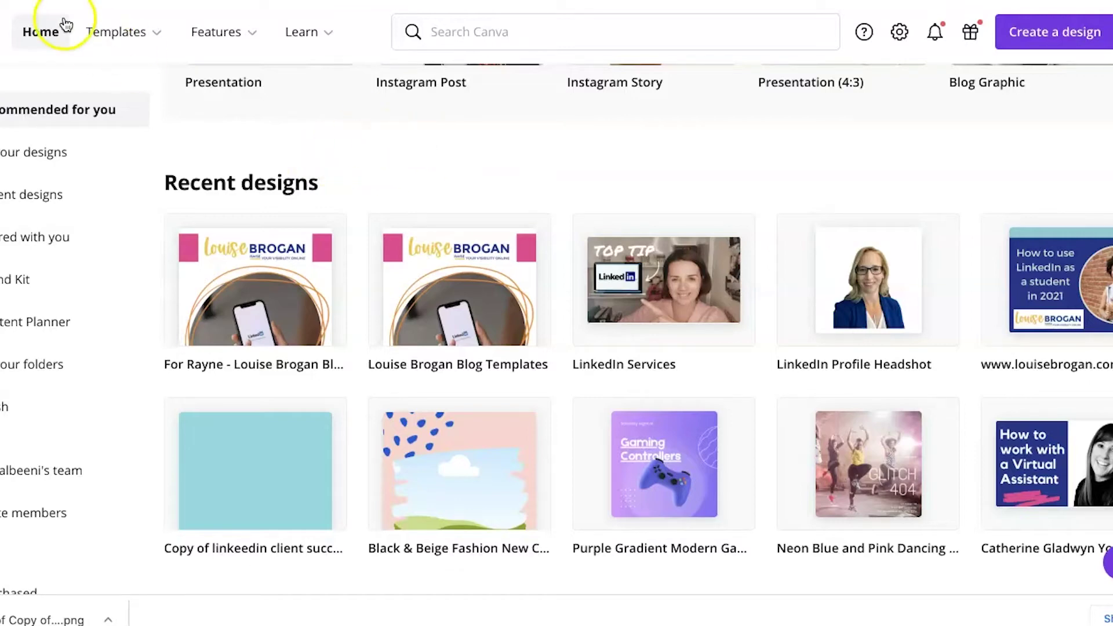
{"action": "mouse_move", "coordinate": [111, 31]}
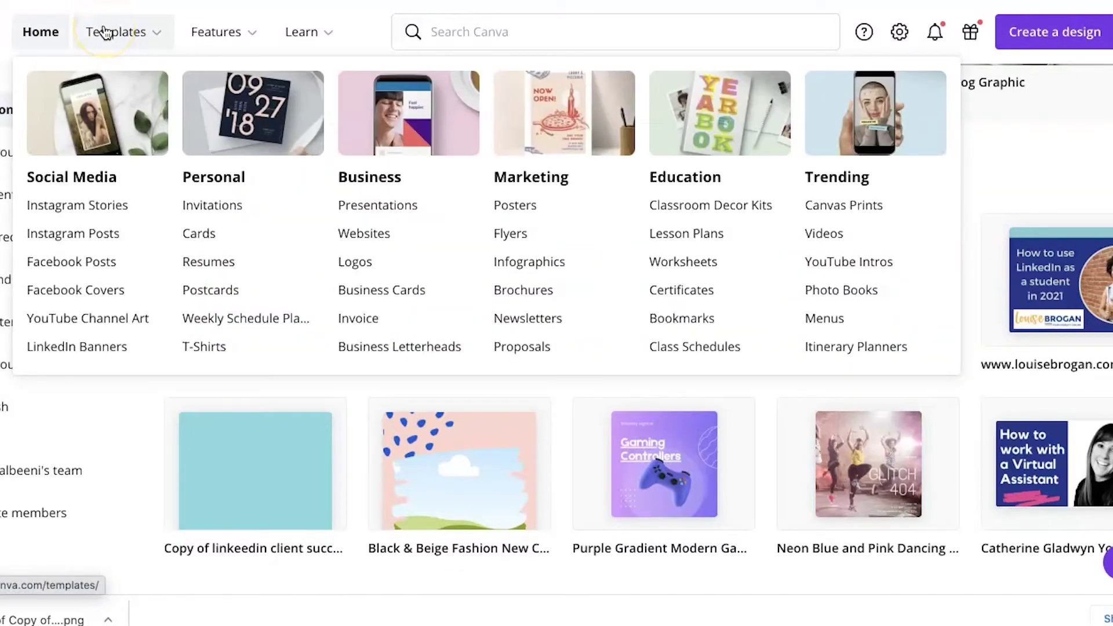
{"action": "left_click", "coordinate": [374, 207]}
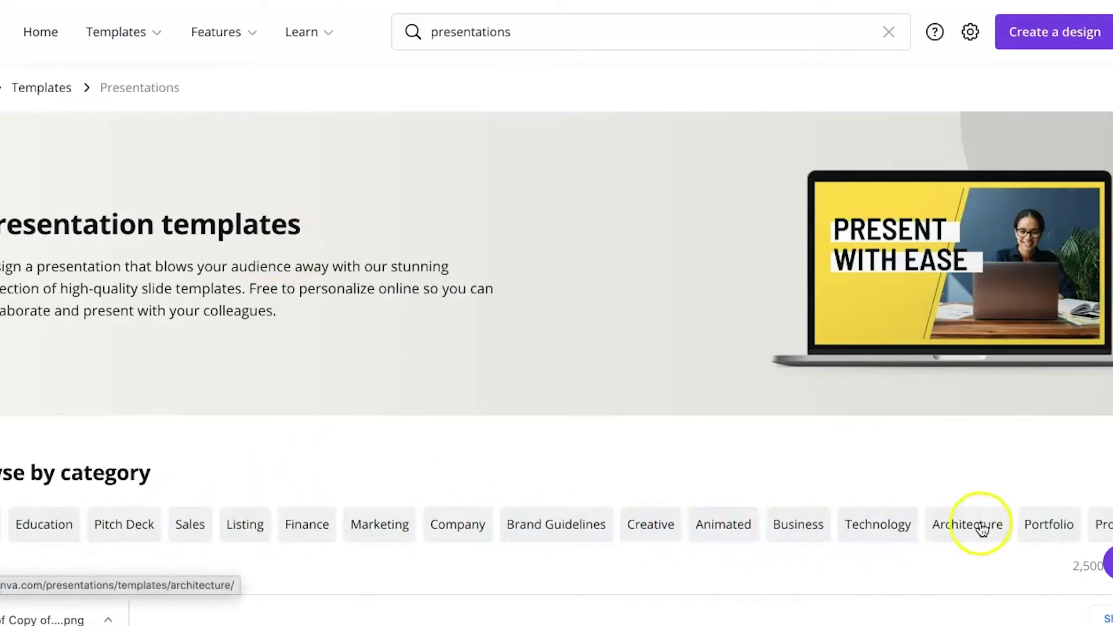
Step: Browse the presentation templates and preview the Introduction to Filmmaking design, closing its preview
{"action": "scroll", "coordinate": [997, 492], "scroll_direction": "down", "scroll_amount": 7}
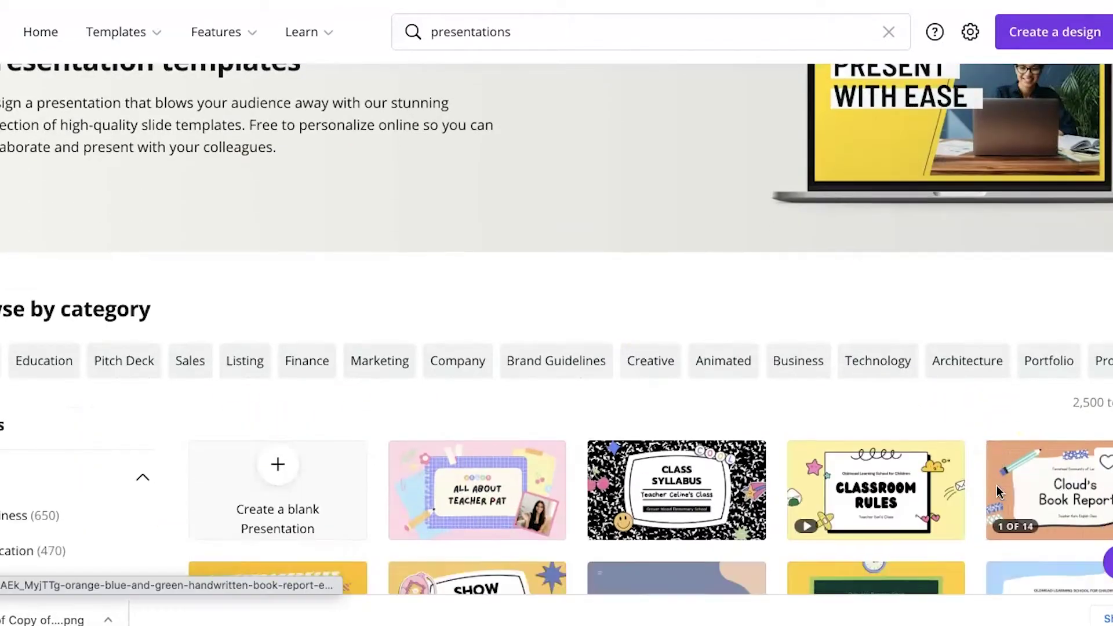
{"action": "scroll", "coordinate": [997, 492], "scroll_direction": "down", "scroll_amount": 3}
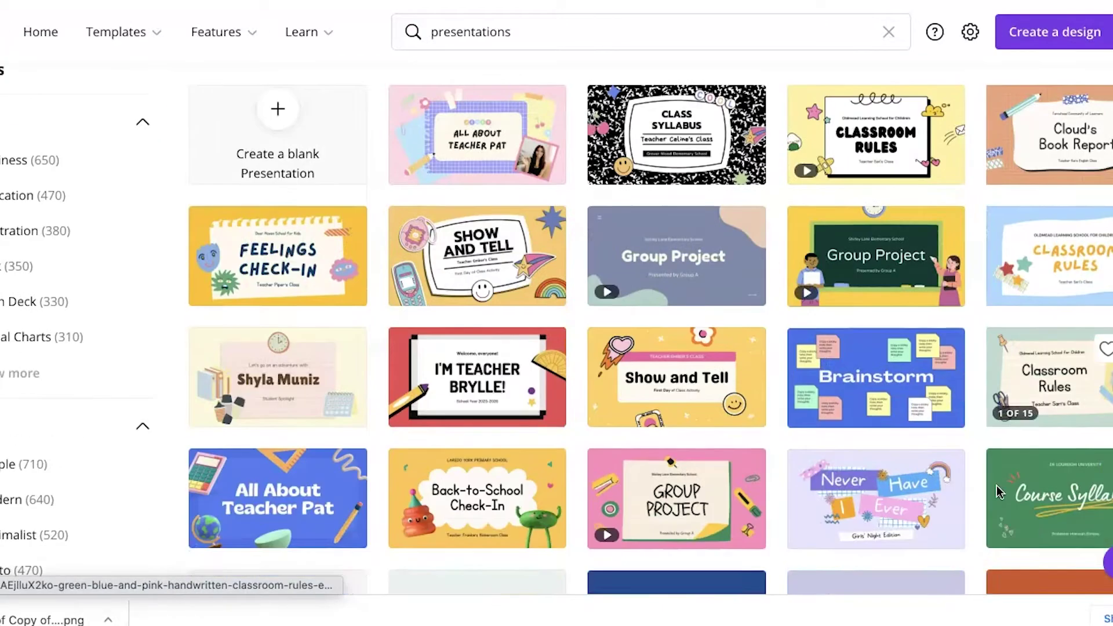
{"action": "scroll", "coordinate": [997, 491], "scroll_direction": "down", "scroll_amount": 10}
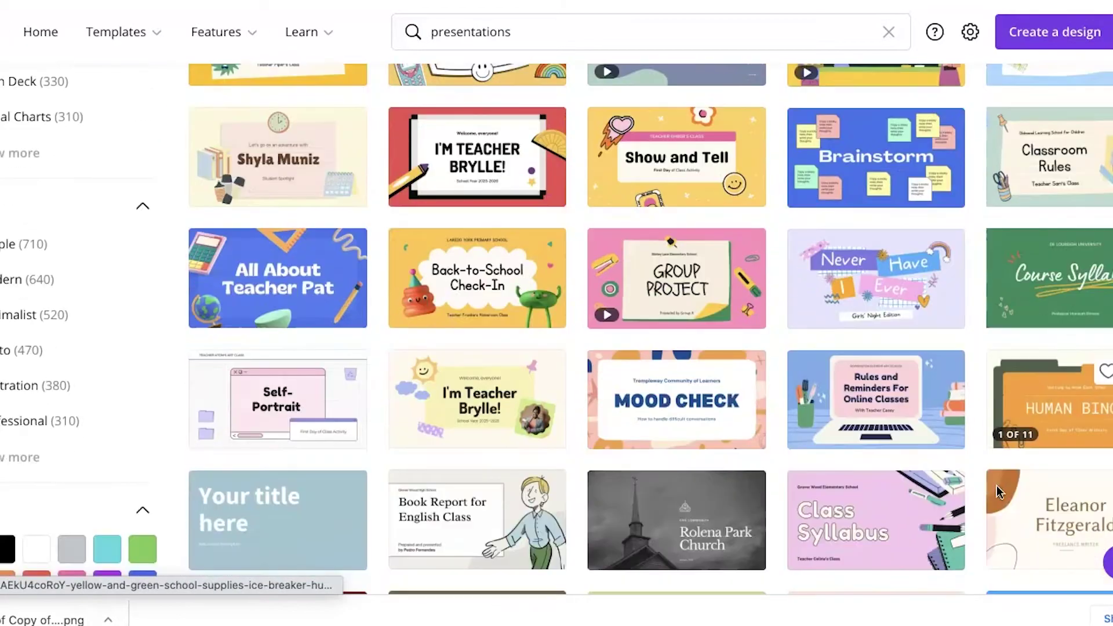
{"action": "scroll", "coordinate": [996, 485], "scroll_direction": "down", "scroll_amount": 9}
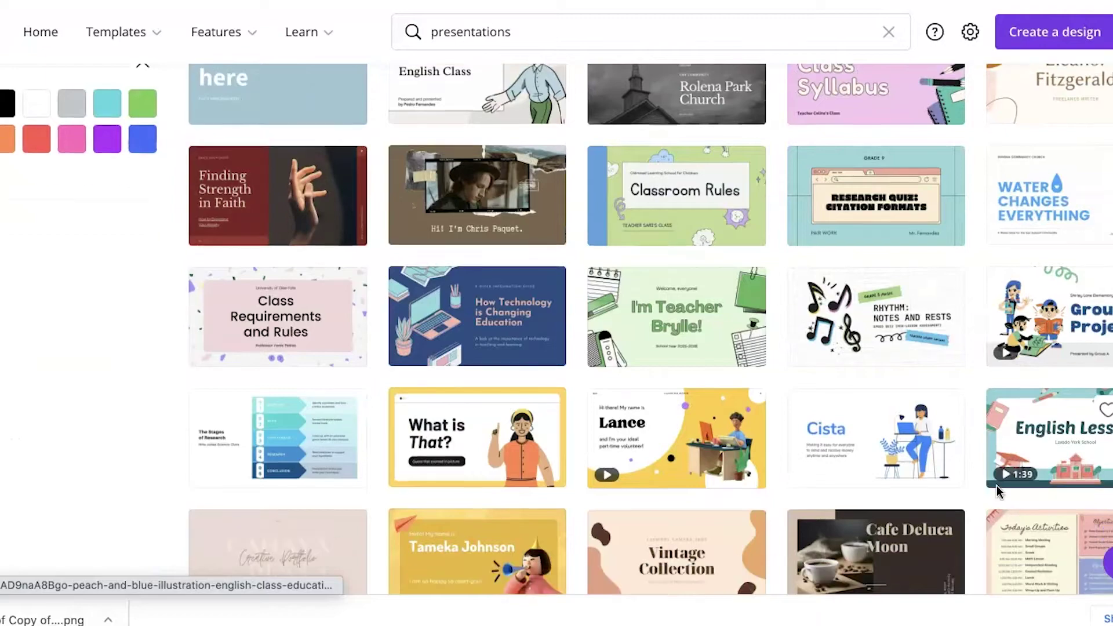
{"action": "scroll", "coordinate": [998, 473], "scroll_direction": "down", "scroll_amount": 1}
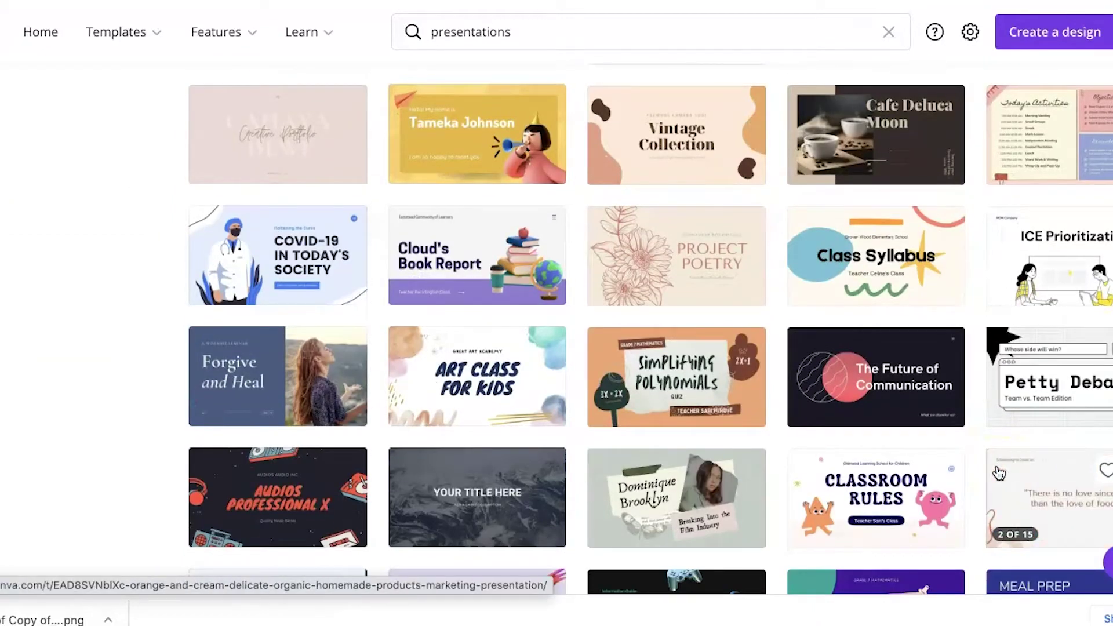
{"action": "scroll", "coordinate": [999, 473], "scroll_direction": "down", "scroll_amount": 5}
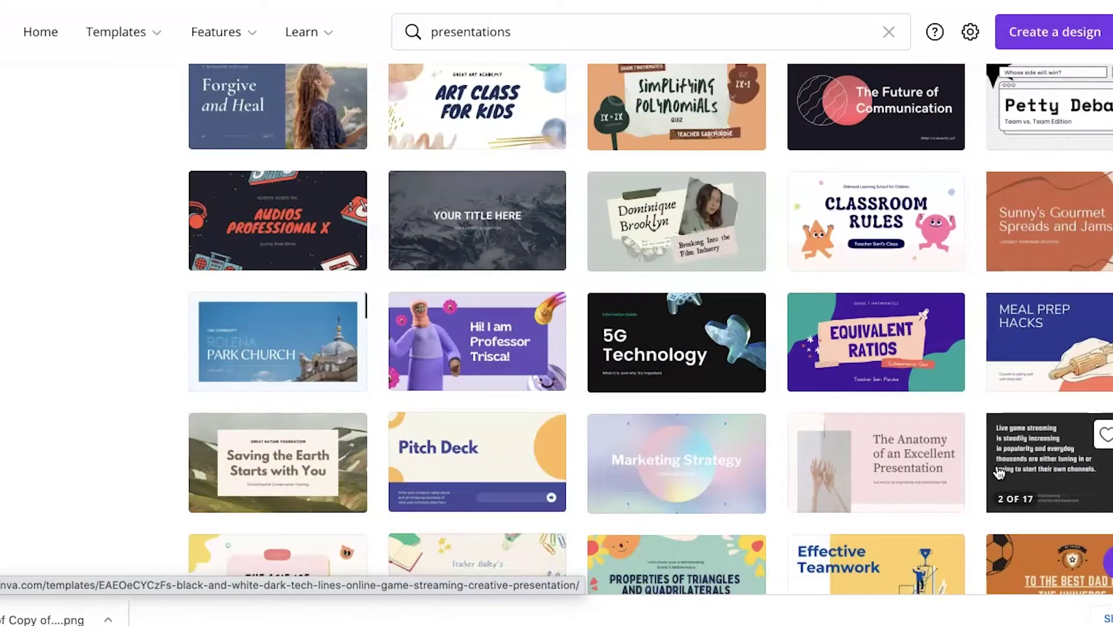
{"action": "scroll", "coordinate": [998, 473], "scroll_direction": "down", "scroll_amount": 5}
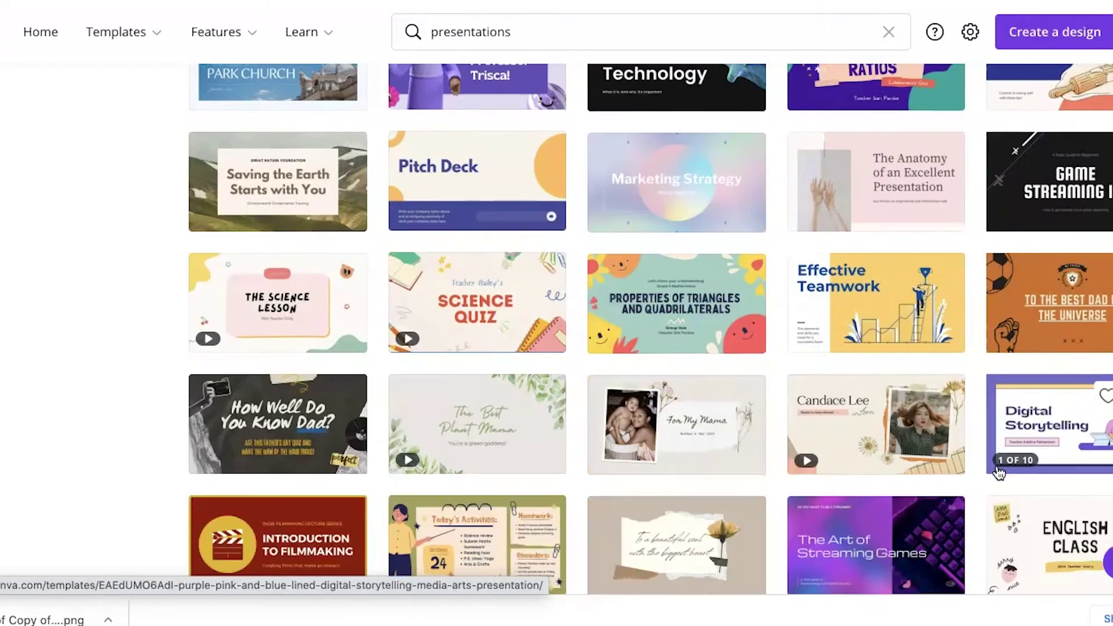
{"action": "scroll", "coordinate": [998, 473], "scroll_direction": "down", "scroll_amount": 5}
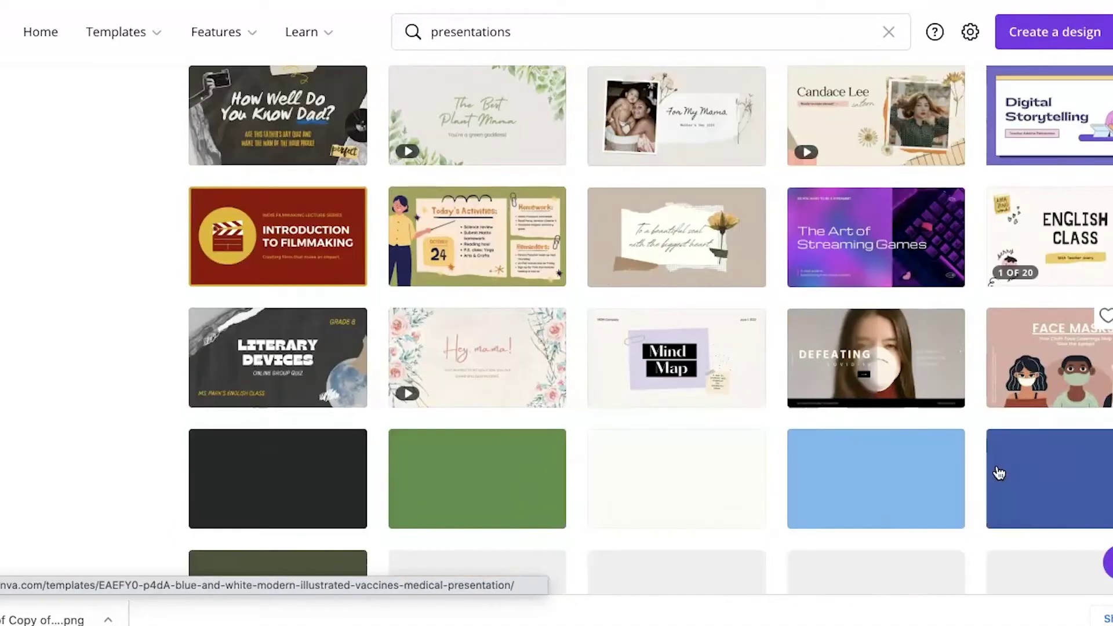
{"action": "scroll", "coordinate": [999, 473], "scroll_direction": "down", "scroll_amount": 4}
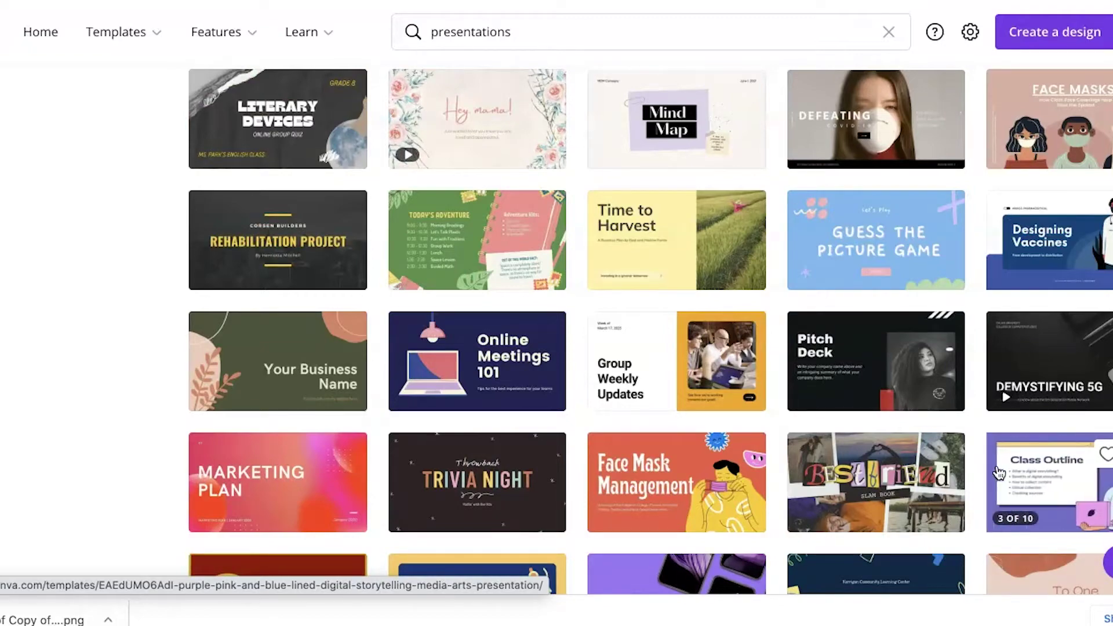
{"action": "scroll", "coordinate": [998, 473], "scroll_direction": "down", "scroll_amount": 4}
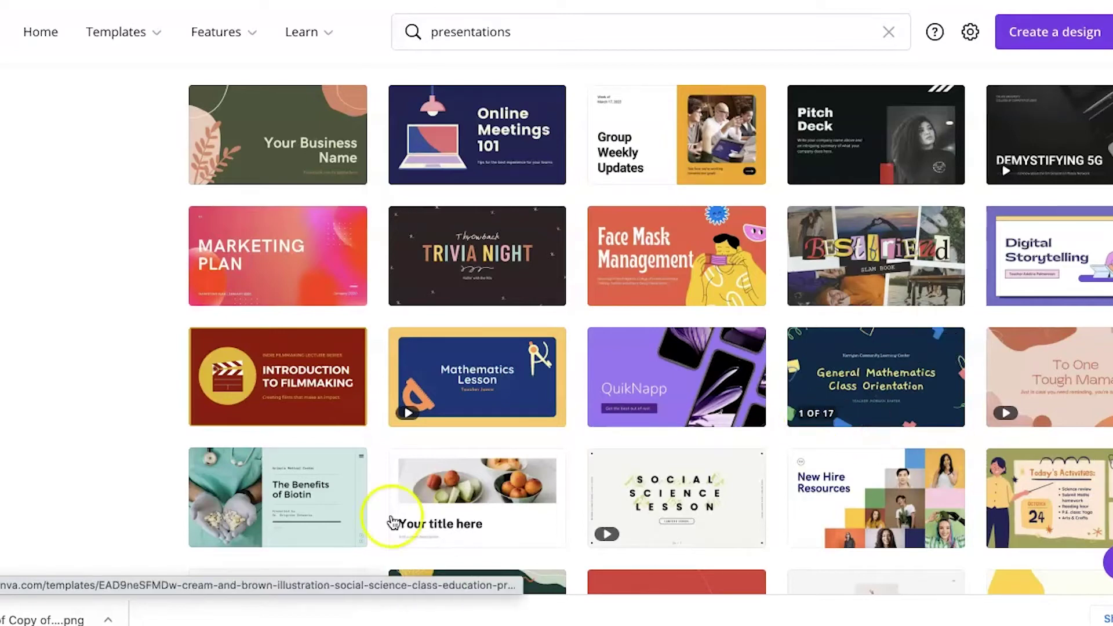
{"action": "left_click", "coordinate": [265, 377]}
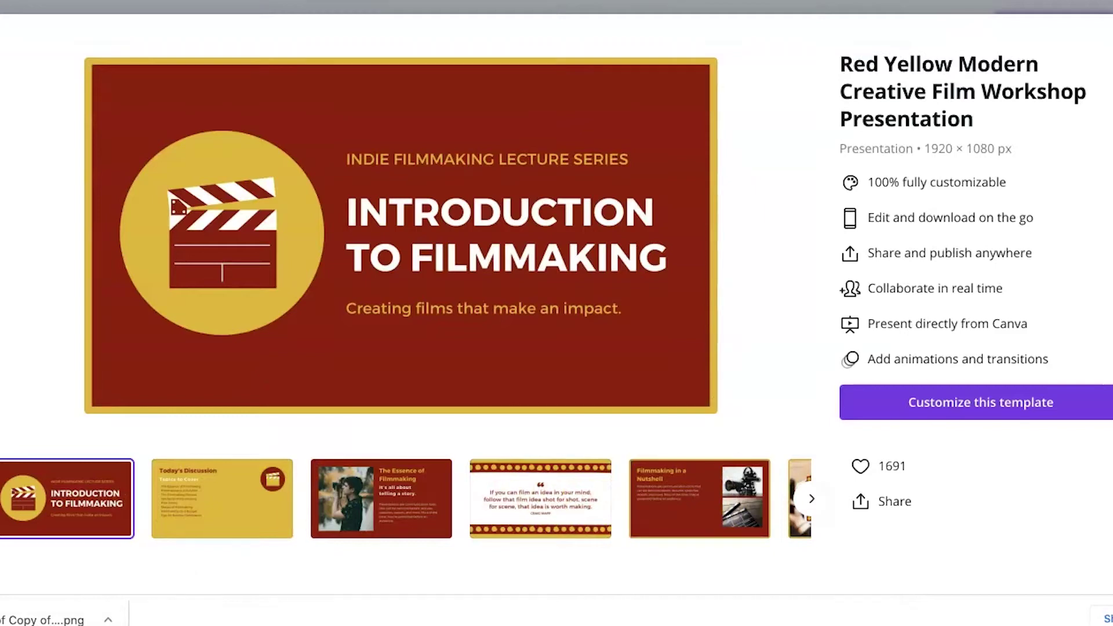
{"action": "key", "text": "Escape"}
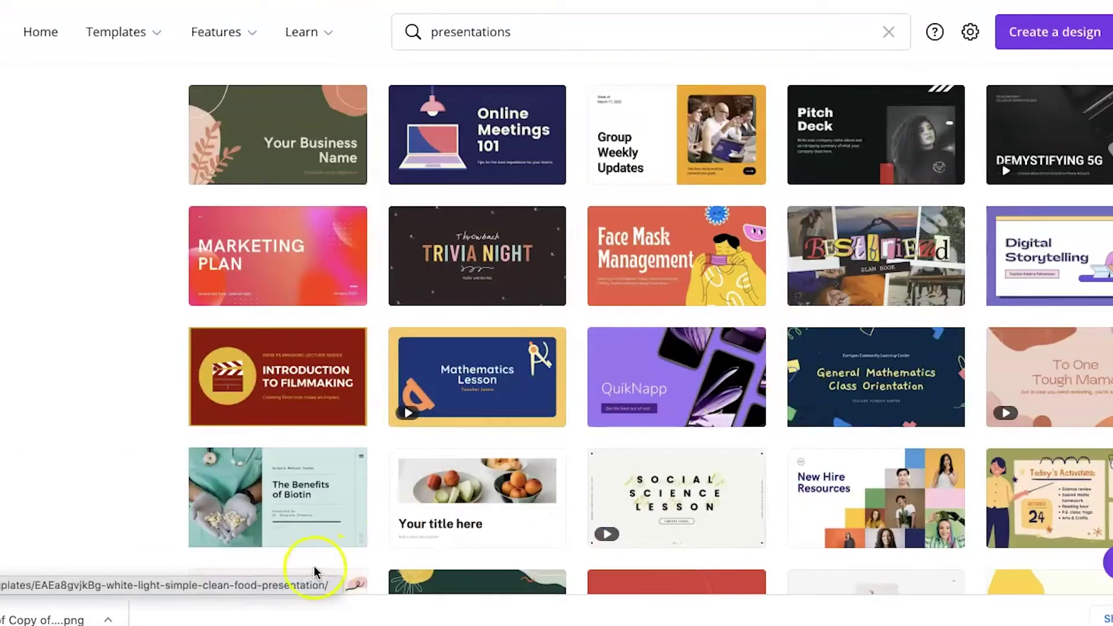
Step: Preview the pages of the Purple App Phone Mockup Sales Marketing Presentation template and open it for customizing
{"action": "left_click", "coordinate": [706, 380]}
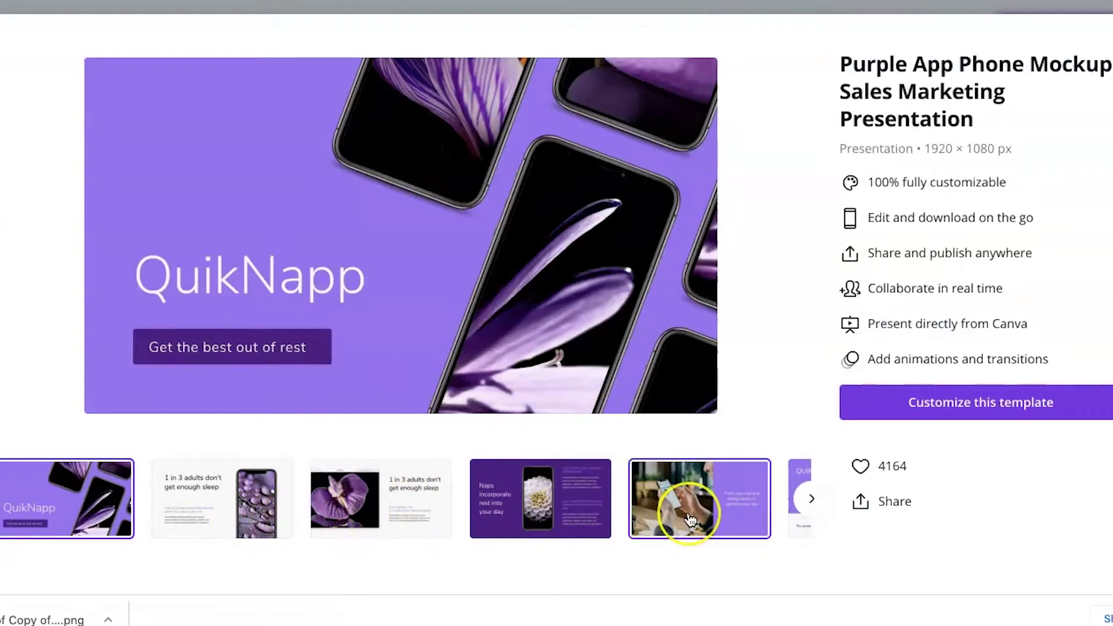
{"action": "left_click", "coordinate": [753, 496]}
{"action": "left_click", "coordinate": [703, 515]}
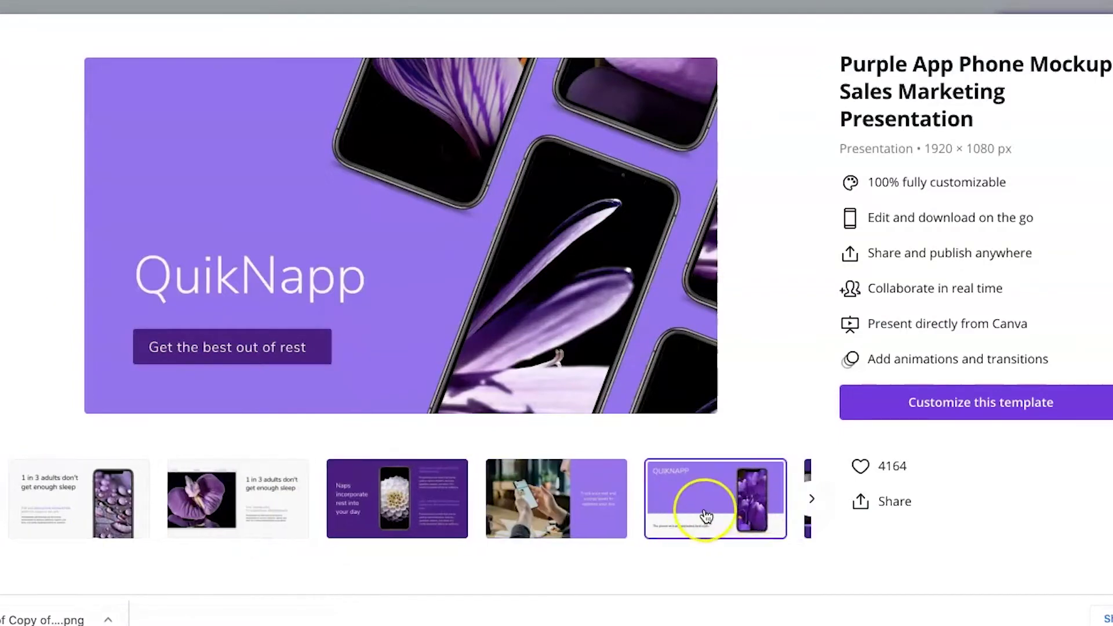
{"action": "scroll", "coordinate": [704, 516], "scroll_direction": "right", "scroll_amount": 5}
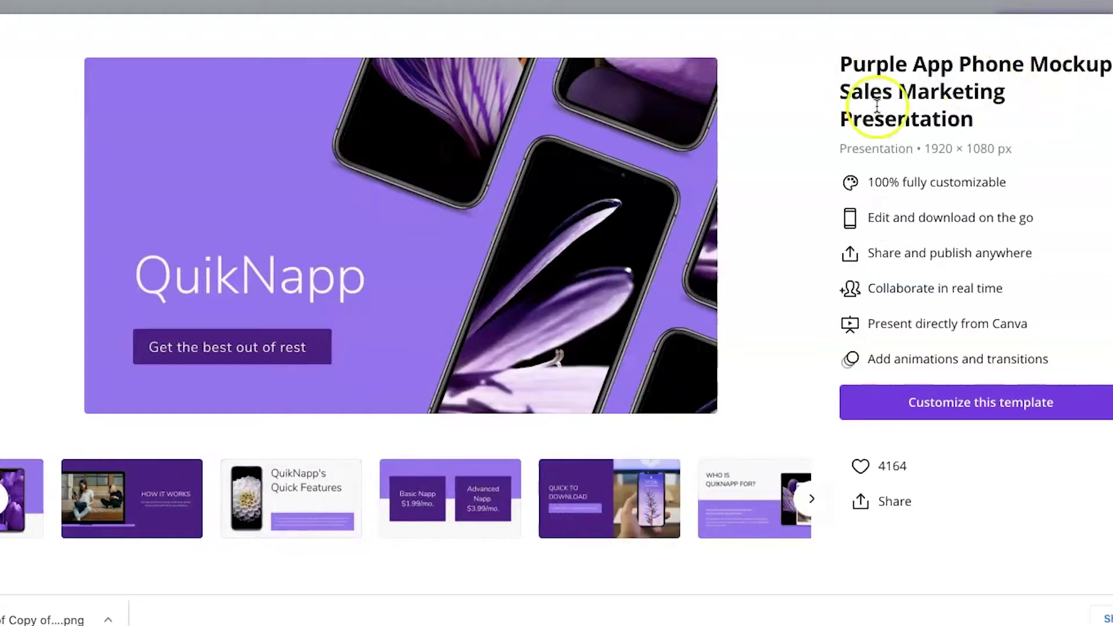
{"action": "left_click", "coordinate": [1001, 406]}
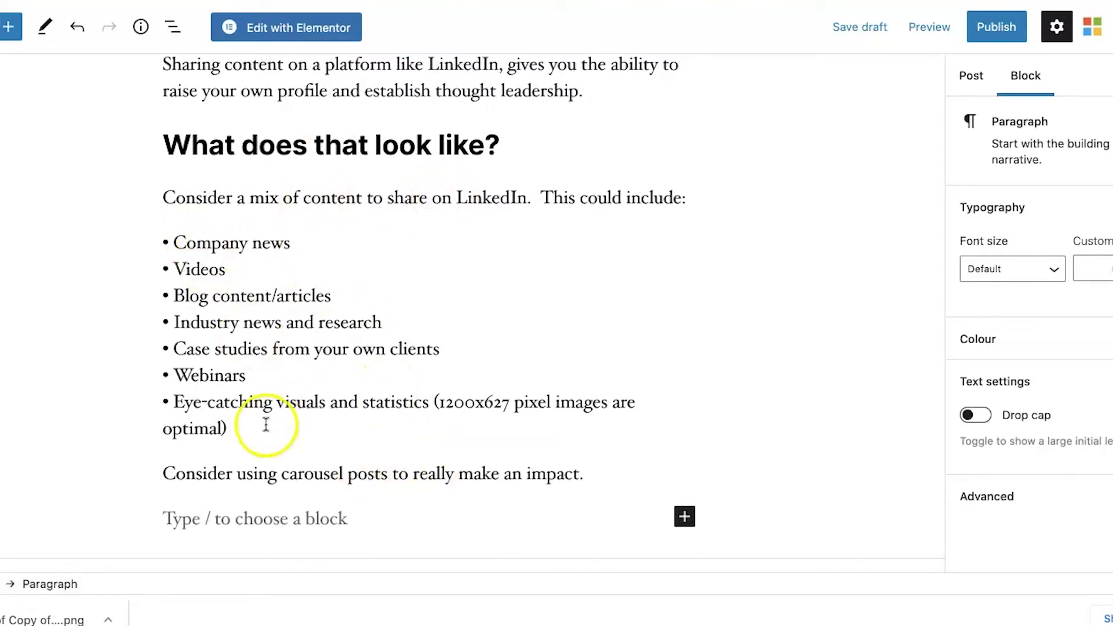
Step: Switch to the WordPress blog draft and highlight the bulleted list of content types to share on LinkedIn for review
{"action": "left_click", "coordinate": [225, 410]}
{"action": "left_click_drag", "start_coordinate": [228, 430], "coordinate": [163, 252]}
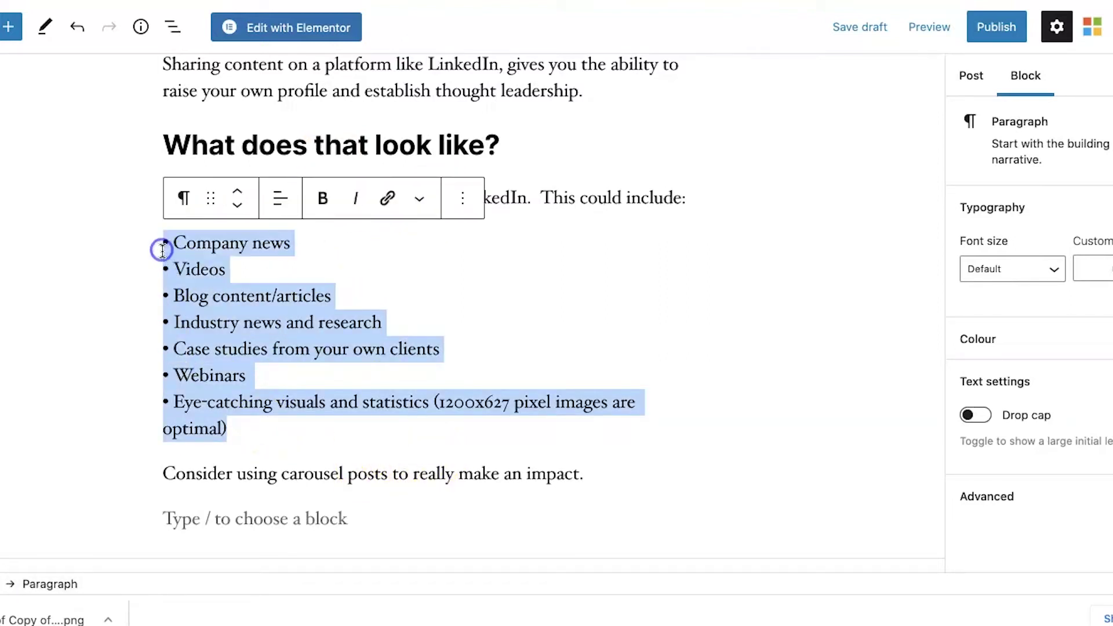
{"action": "scroll", "coordinate": [162, 250], "scroll_direction": "up", "scroll_amount": 3}
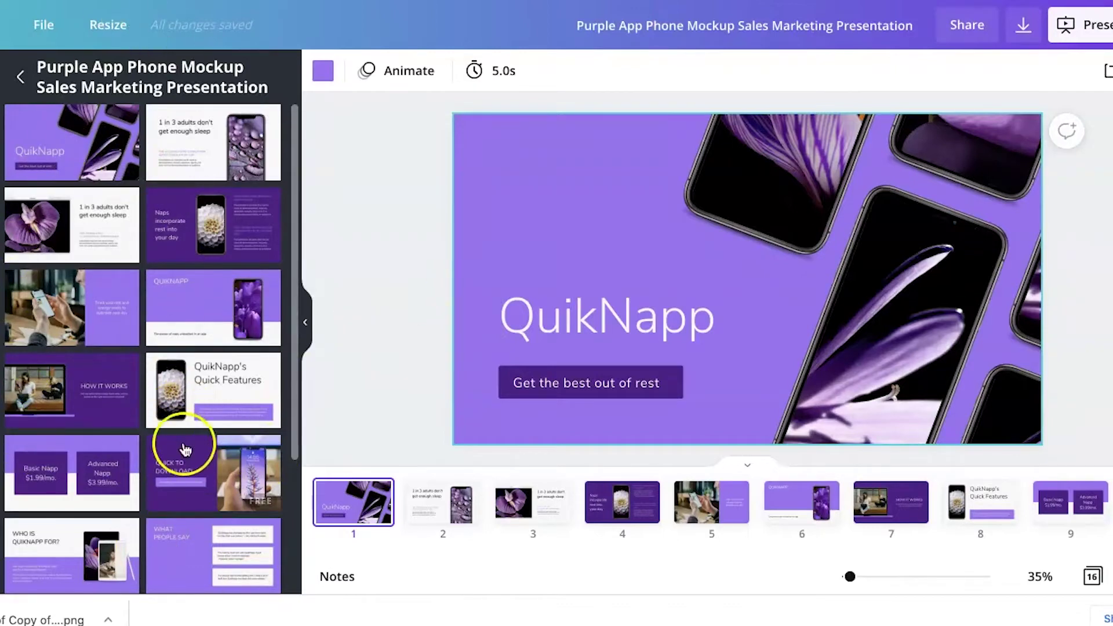
Step: Replace the QuikNapp title on the first slide of the Canva presentation with "How to create a carousel post for LinkedIn"
{"action": "left_click", "coordinate": [700, 323]}
{"action": "double_click", "coordinate": [704, 328]}
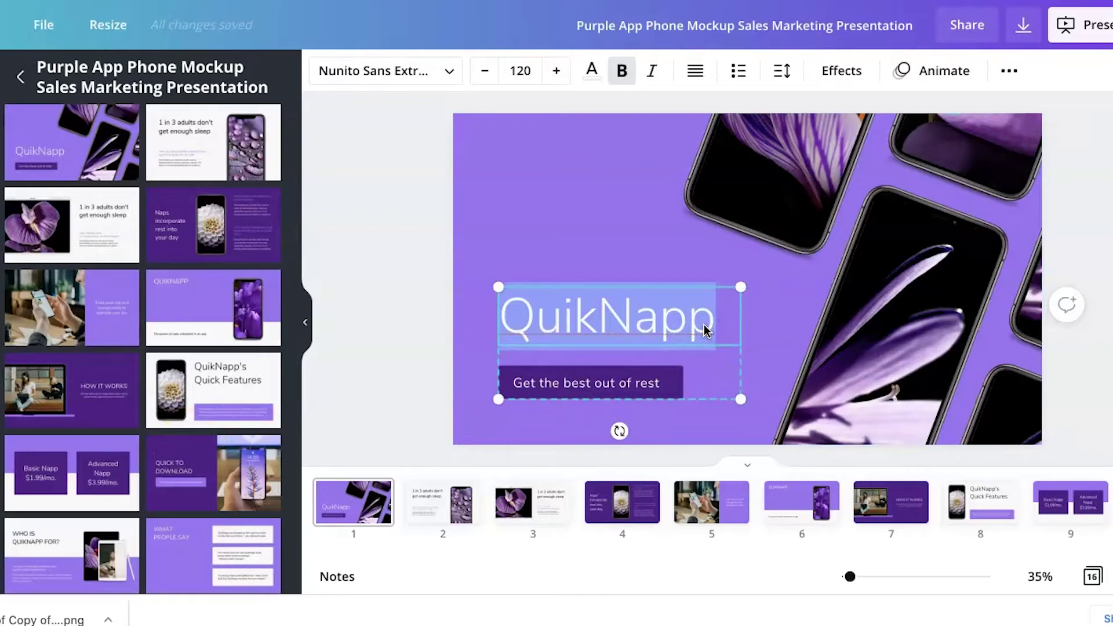
{"action": "type", "text": "How to create a c"}
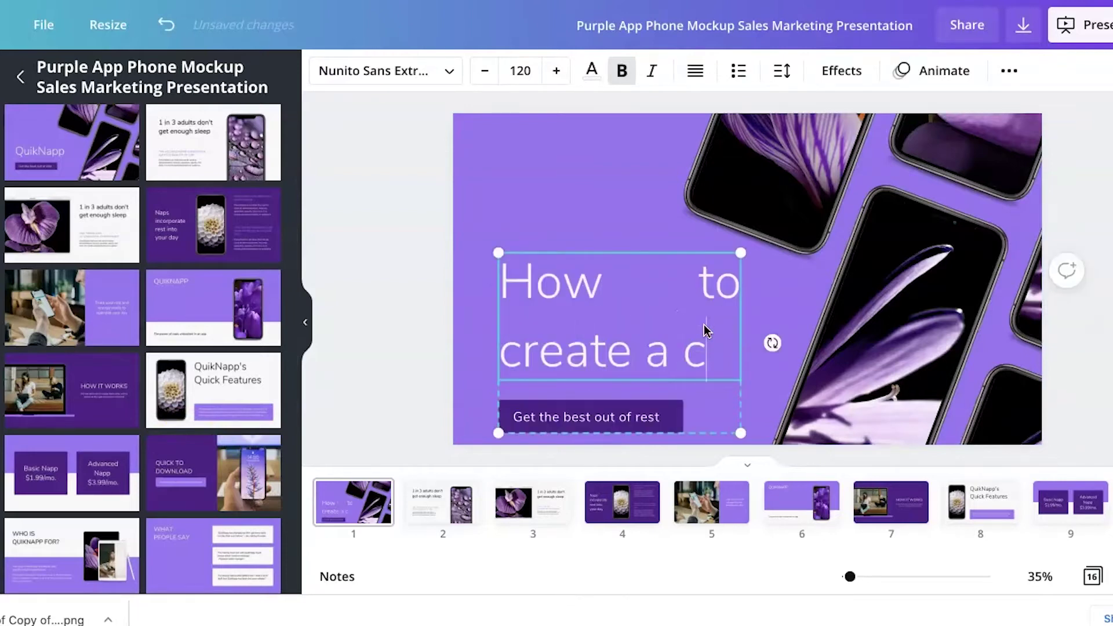
{"action": "type", "text": "arousel post fo"}
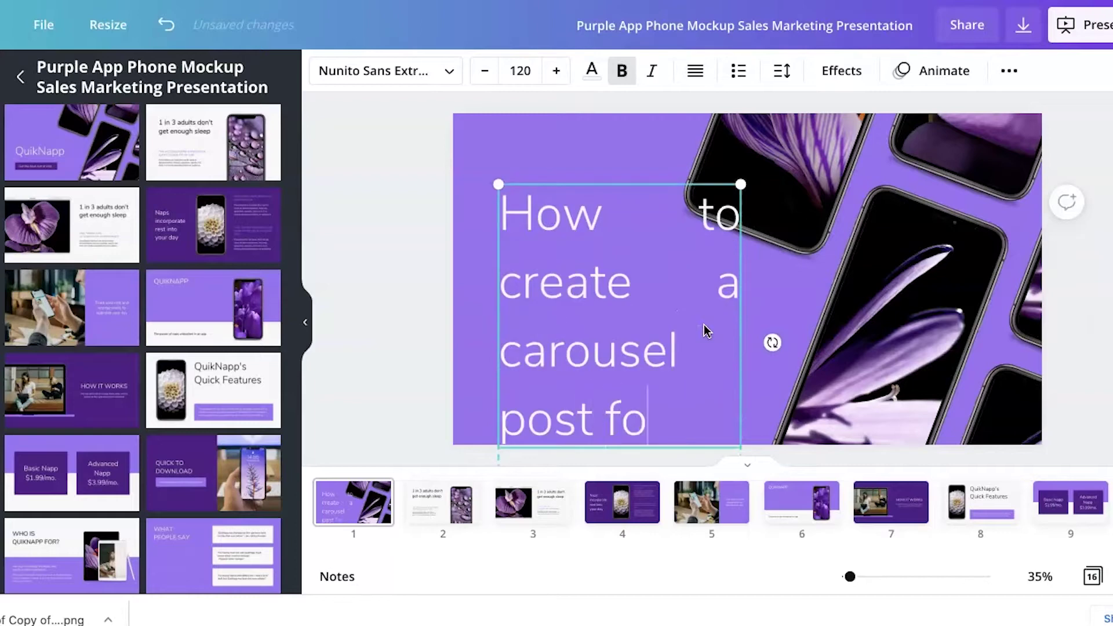
{"action": "type", "text": "r LinkedIn"}
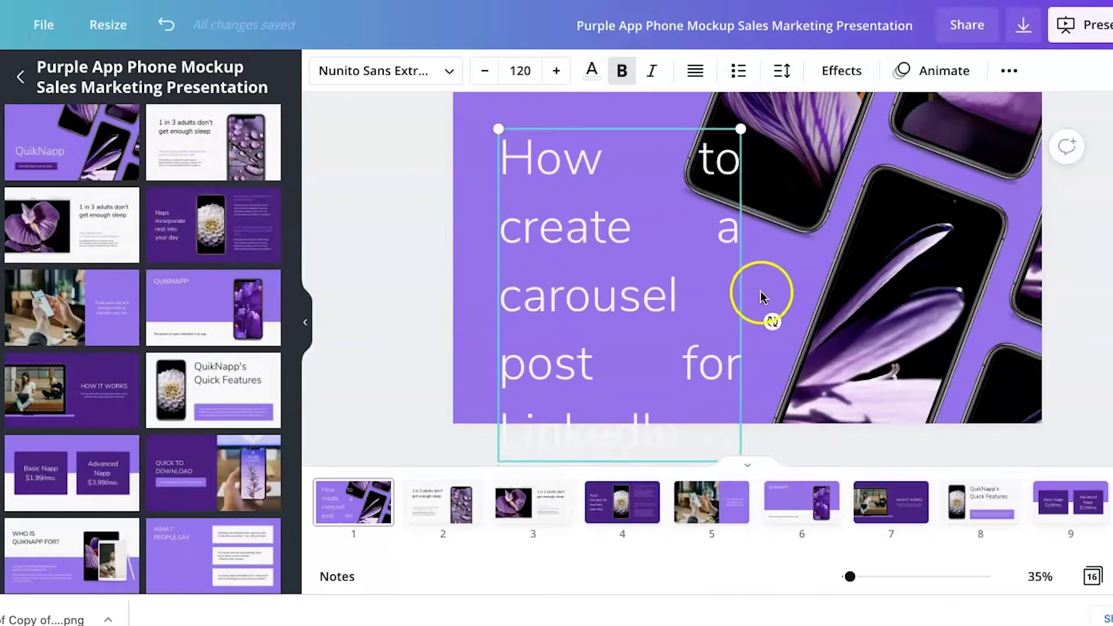
Step: Left-align the first slide's title and reduce its font size to 94
{"action": "left_click", "coordinate": [693, 73]}
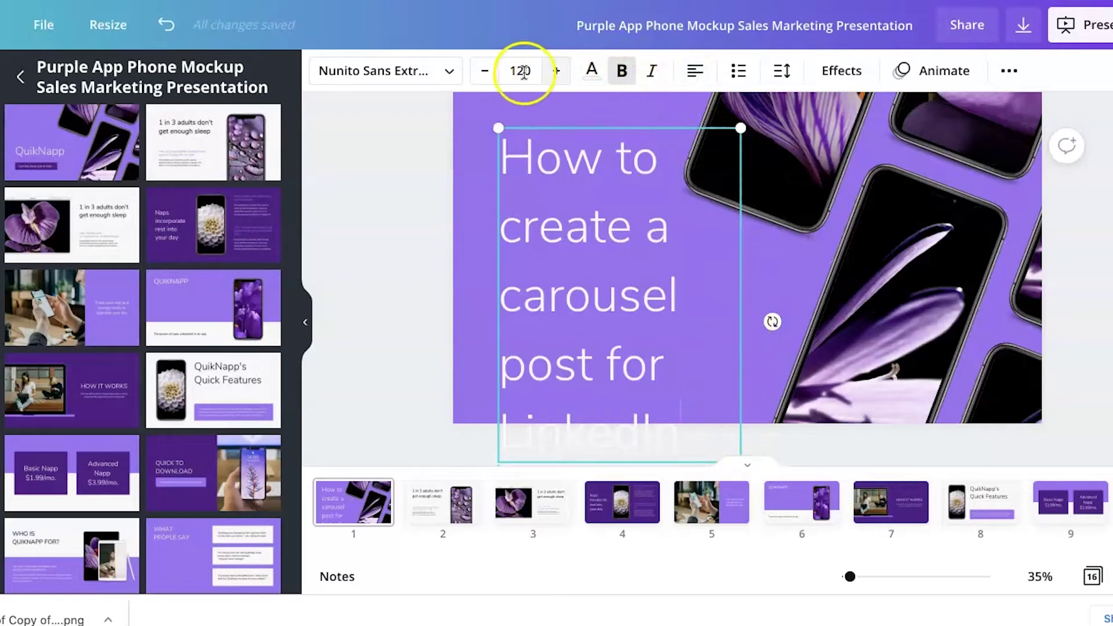
{"action": "left_click", "coordinate": [486, 70]}
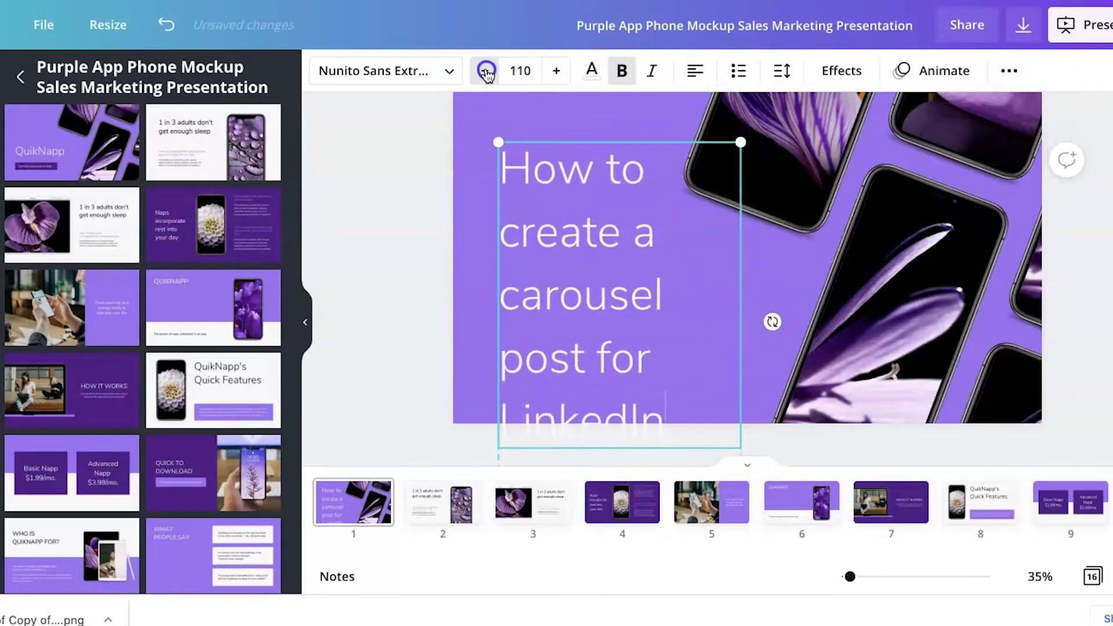
{"action": "left_click", "coordinate": [485, 71]}
{"action": "left_click", "coordinate": [485, 71]}
{"action": "left_click", "coordinate": [486, 70]}
{"action": "left_click", "coordinate": [486, 70]}
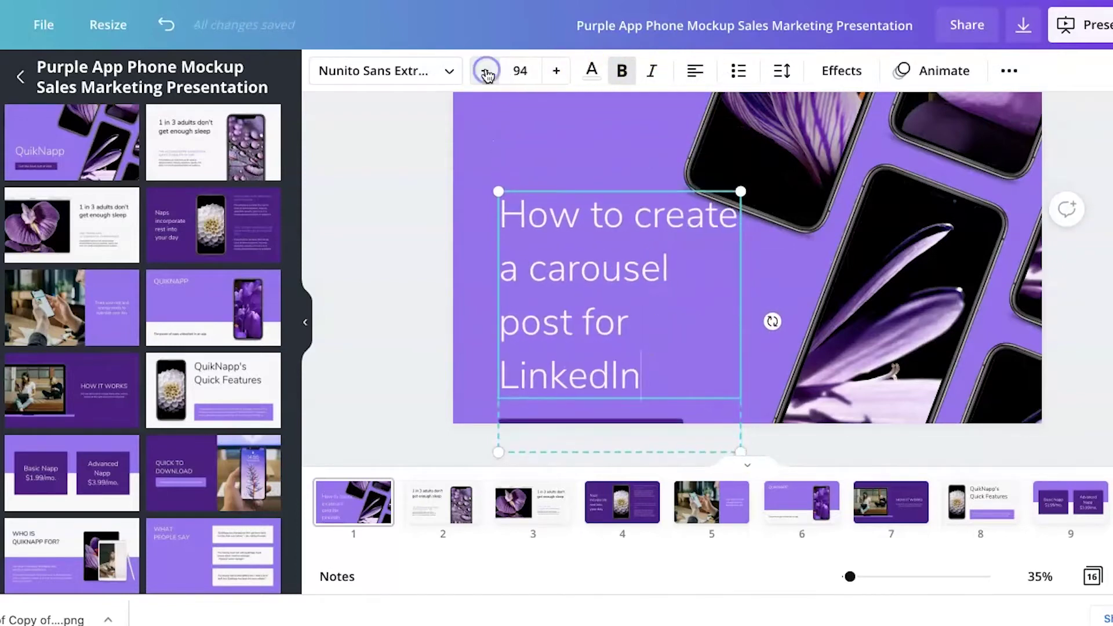
Step: Change the title's font to Montserrat Classic
{"action": "left_click", "coordinate": [403, 70]}
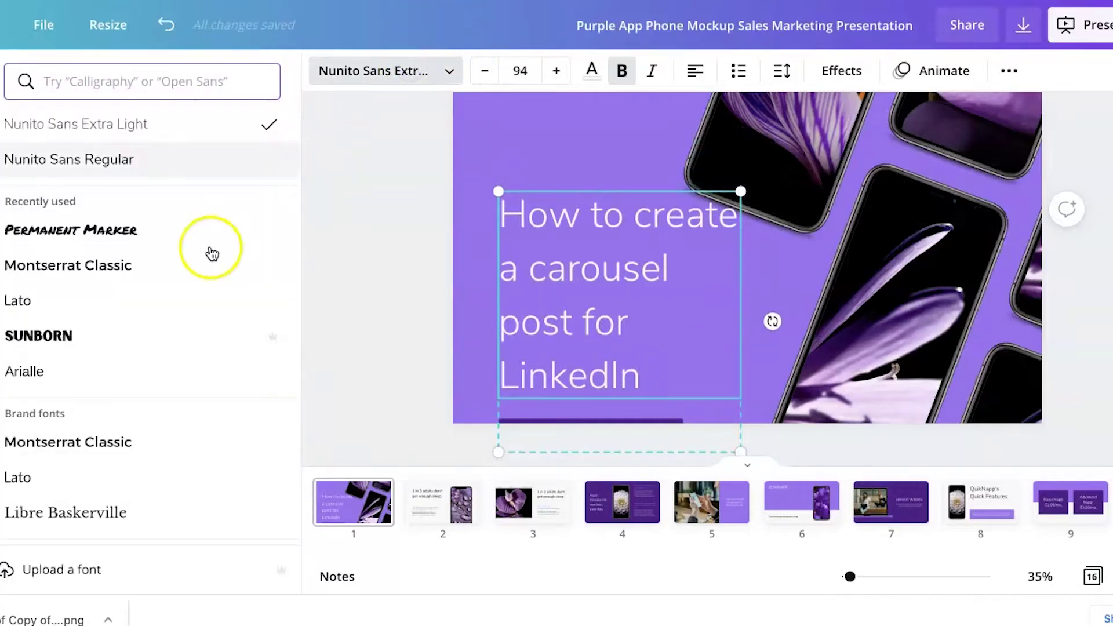
{"action": "left_click", "coordinate": [114, 267]}
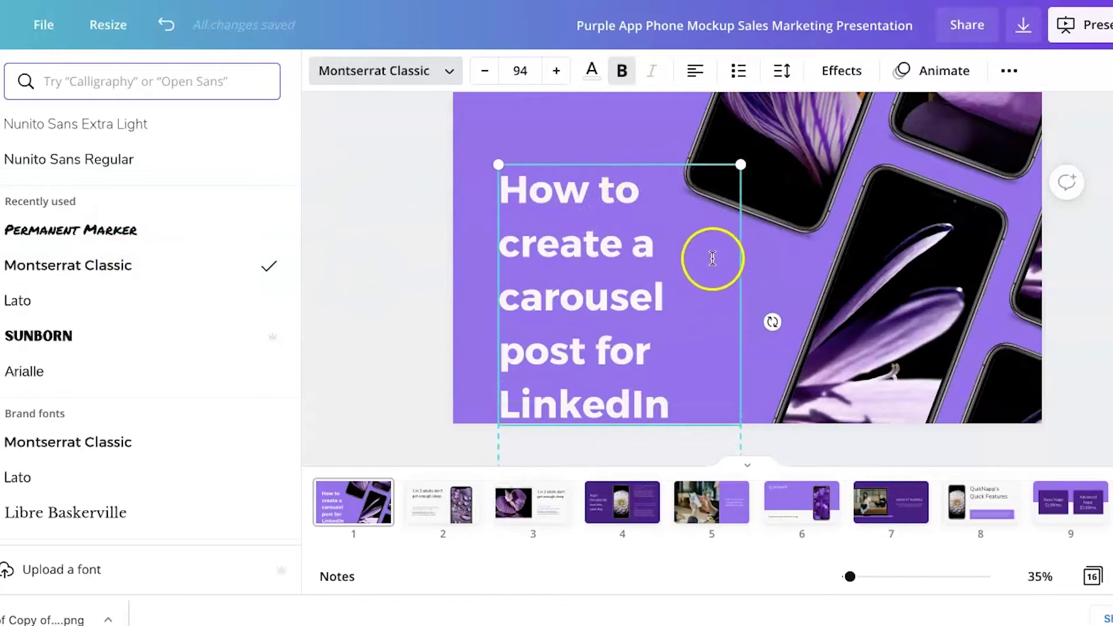
{"action": "left_click", "coordinate": [692, 252]}
{"action": "left_click", "coordinate": [434, 249]}
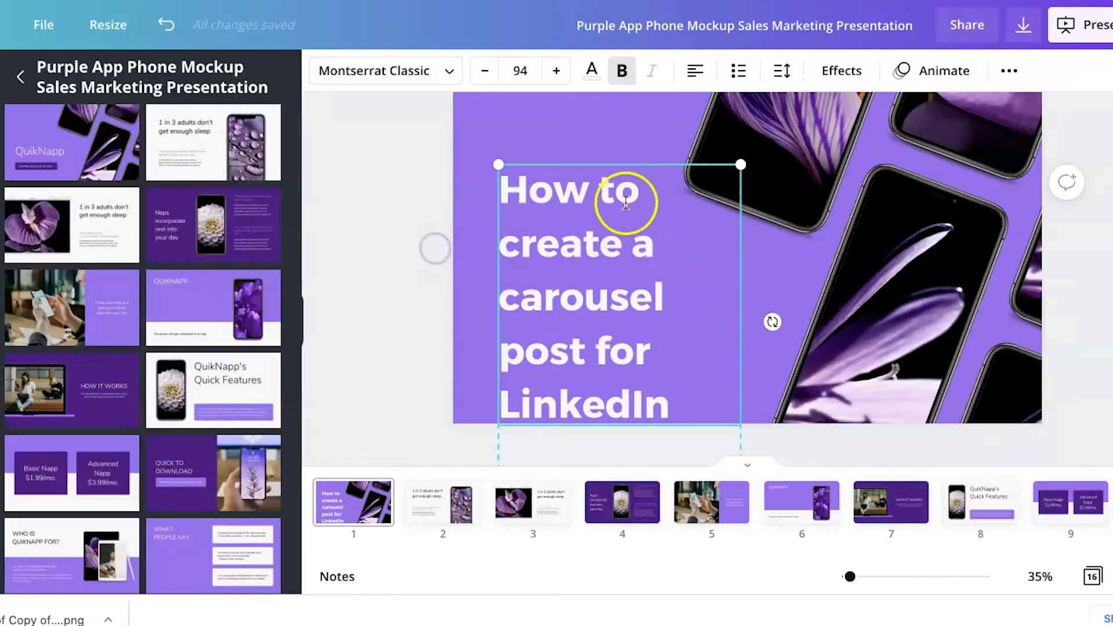
Step: Move the title and subtitle group toward the slide's upper-left corner so that the subtitle bar fits on the page
{"action": "key", "text": "shift+Home"}
{"action": "key", "text": "Left"}
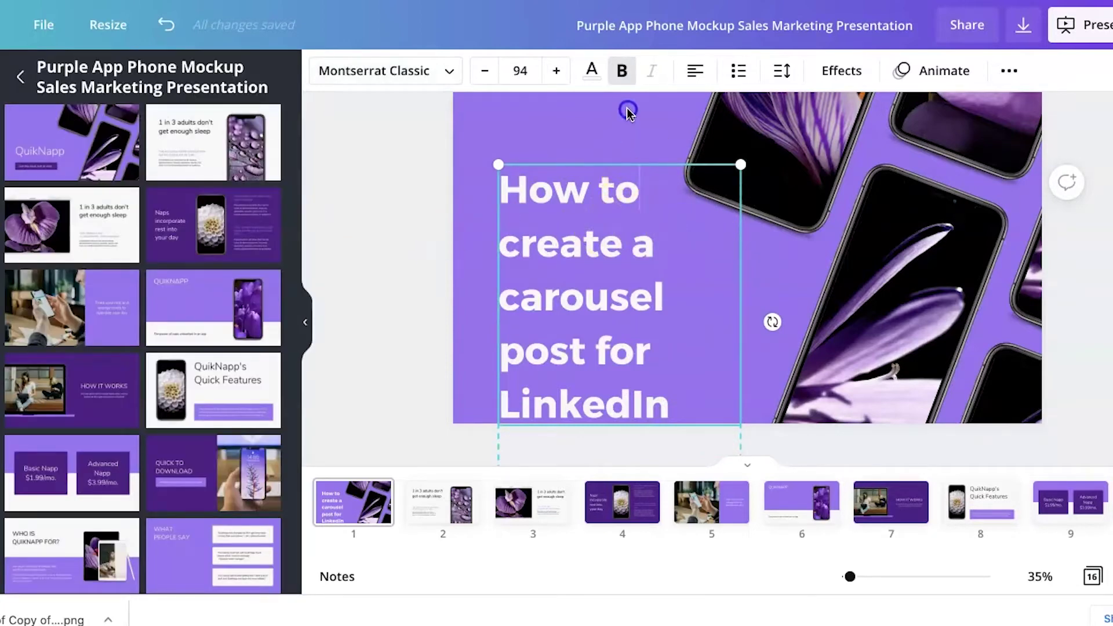
{"action": "double_click", "coordinate": [589, 277]}
{"action": "left_click_drag", "start_coordinate": [589, 277], "coordinate": [578, 184]}
{"action": "left_click", "coordinate": [467, 208]}
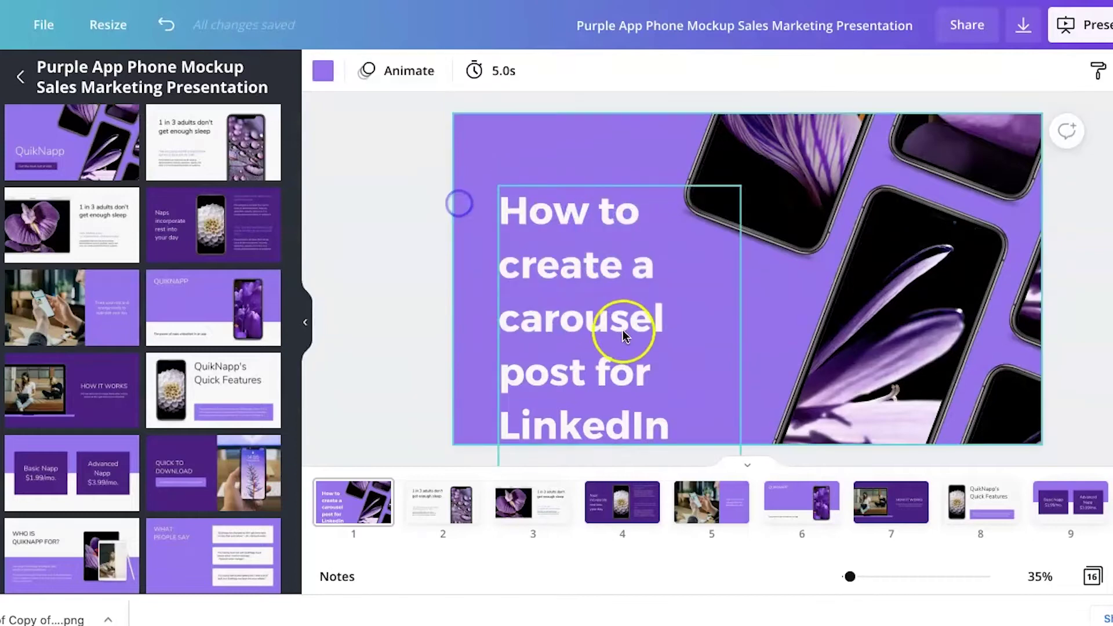
{"action": "left_click_drag", "start_coordinate": [625, 323], "coordinate": [589, 273]}
Step: Replace the first slide's subtitle text with "Using Canva"
{"action": "left_click", "coordinate": [636, 432]}
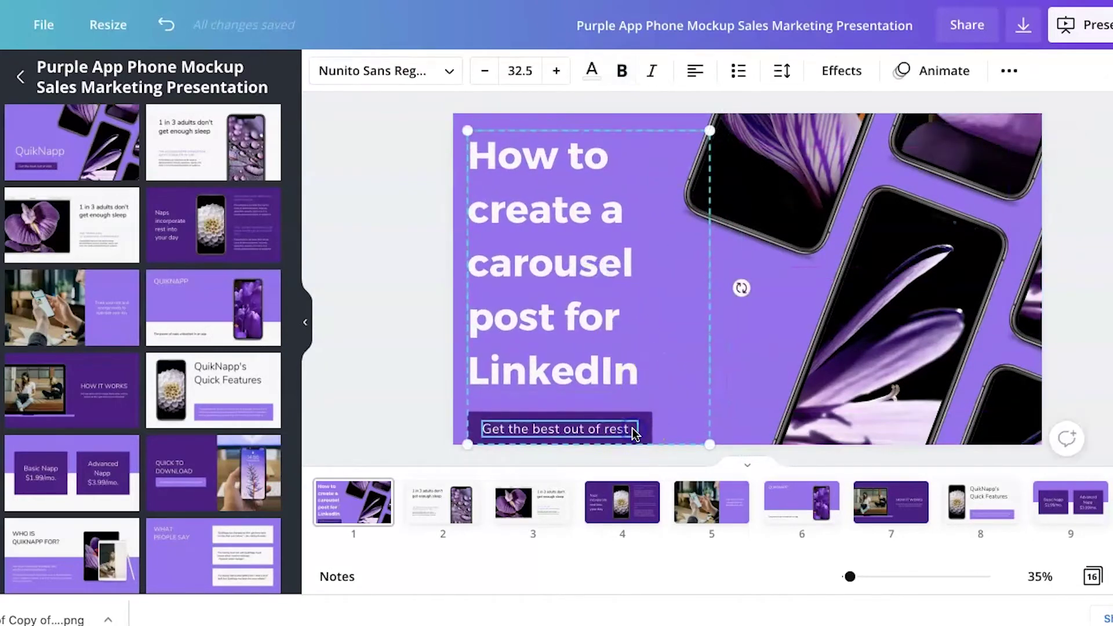
{"action": "double_click", "coordinate": [636, 432]}
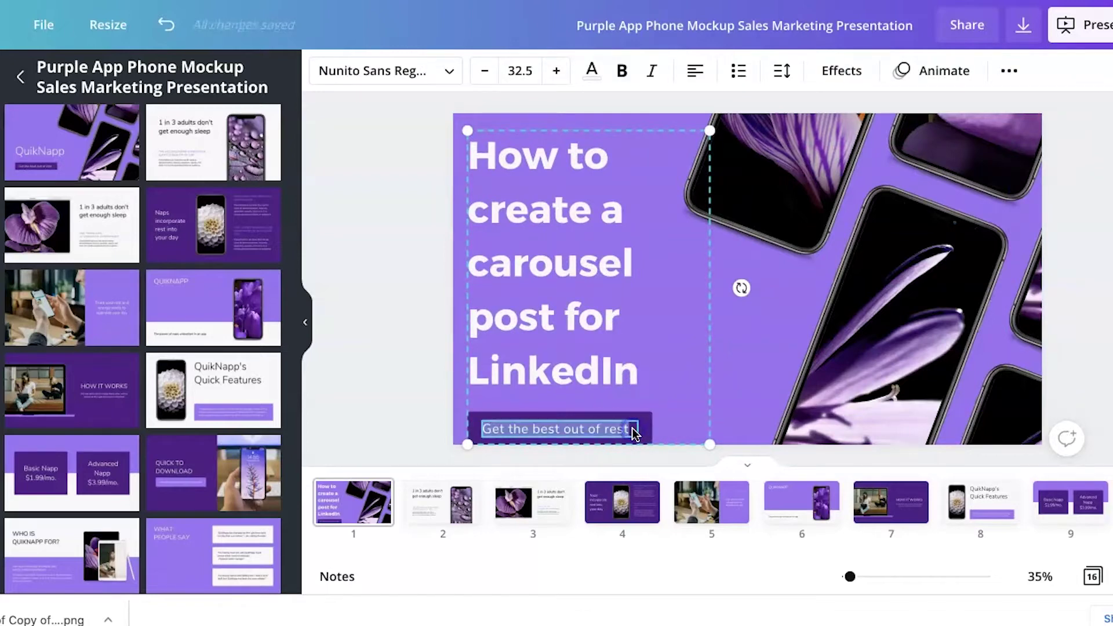
{"action": "key", "text": "BackSpace"}
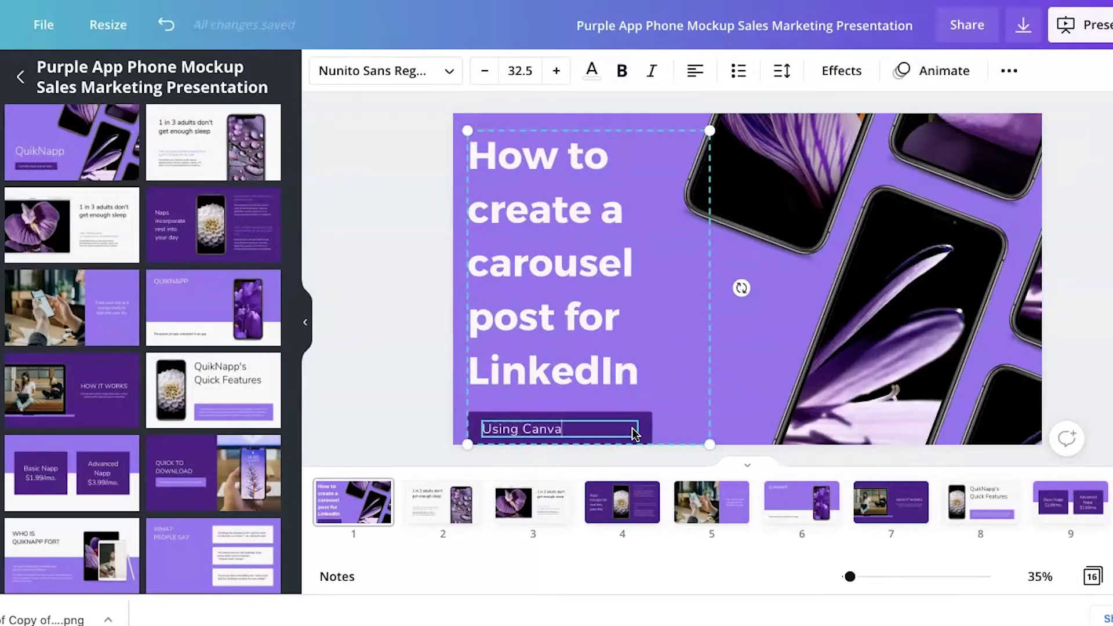
{"action": "left_click", "coordinate": [394, 364]}
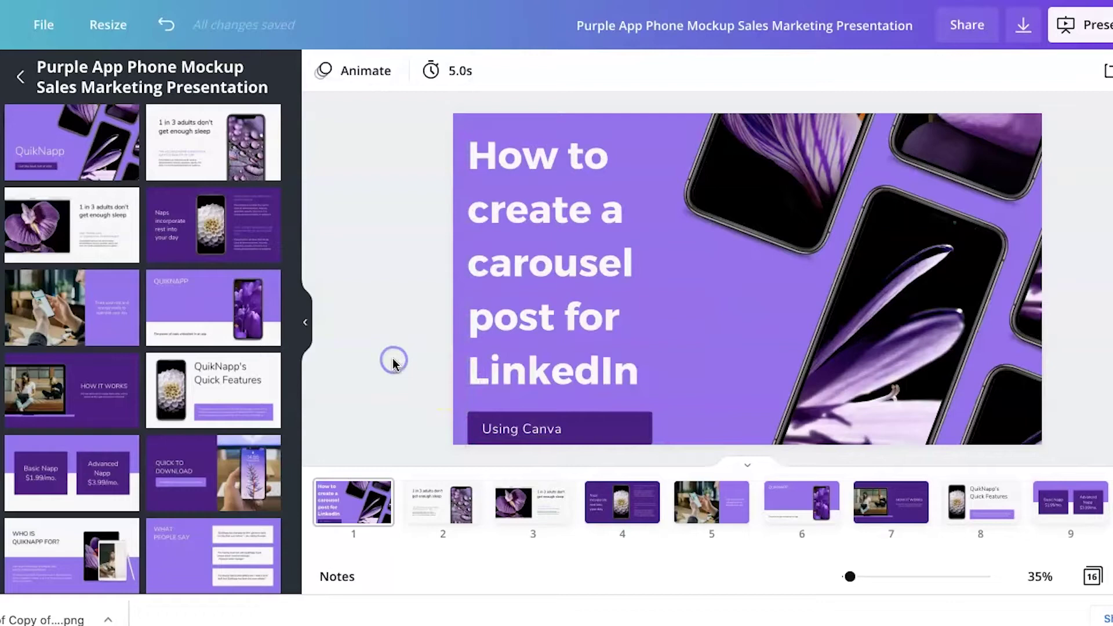
Step: Change the first slide's background to the yellow from the New Brand Palette (Primary)
{"action": "left_click", "coordinate": [704, 318]}
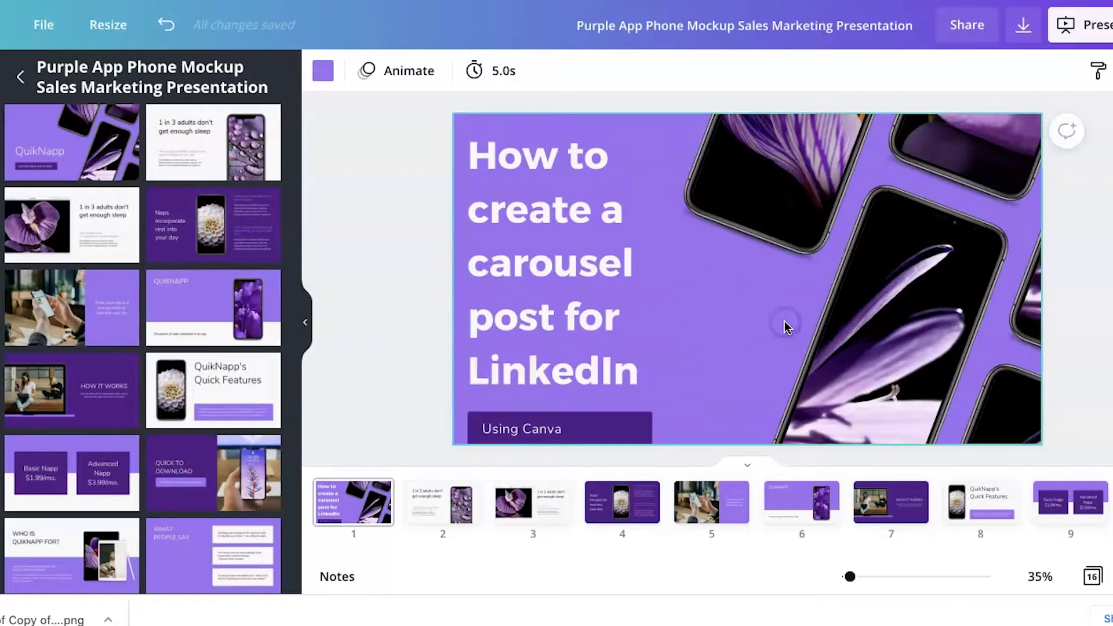
{"action": "left_click", "coordinate": [324, 72]}
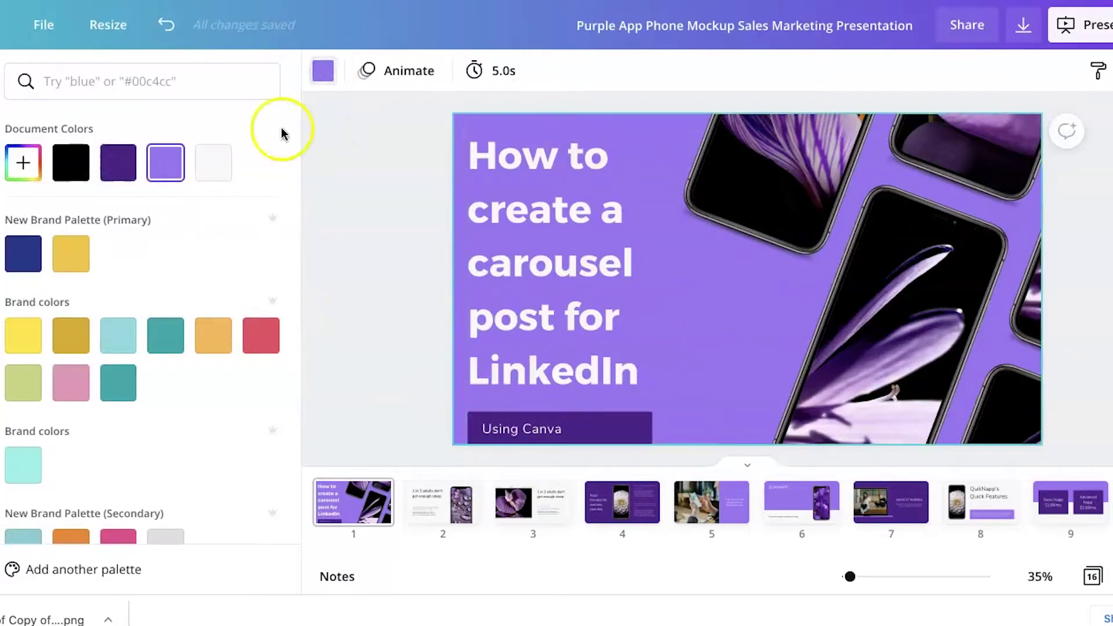
{"action": "left_click", "coordinate": [23, 260]}
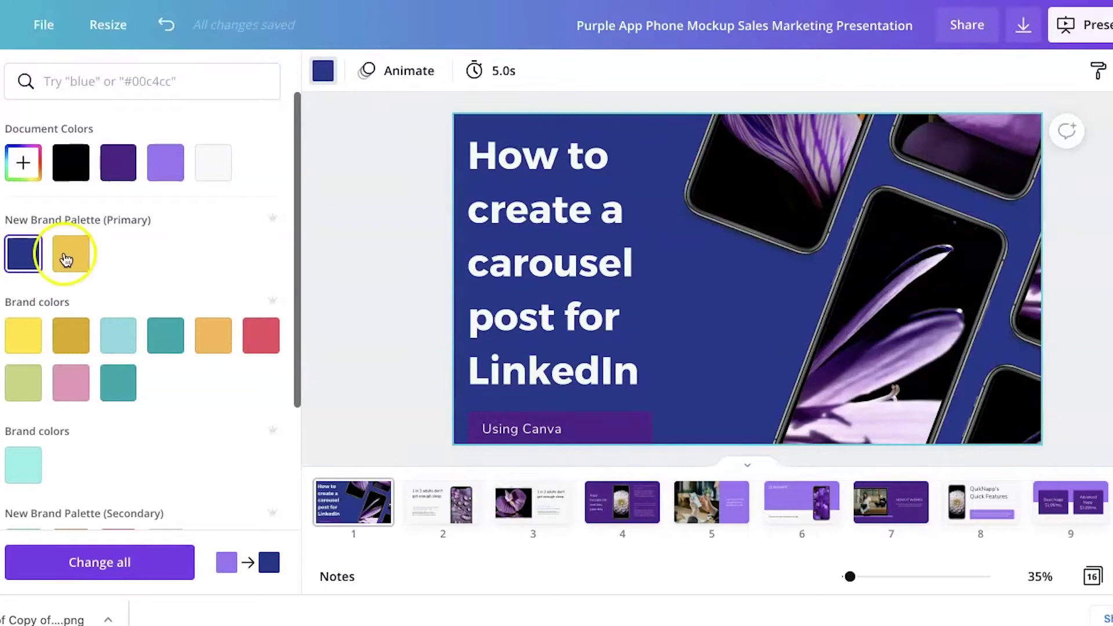
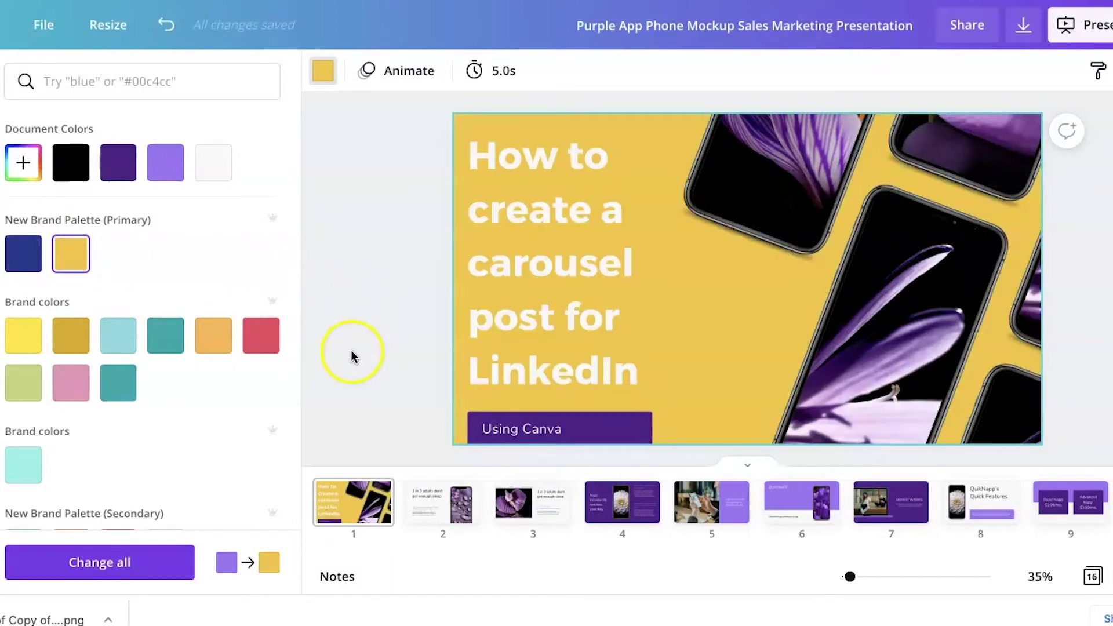
Step: Recolor the subtitle bar behind "Using Canva" with the dark blue from the New Brand Palette (Primary)
{"action": "left_click", "coordinate": [601, 436]}
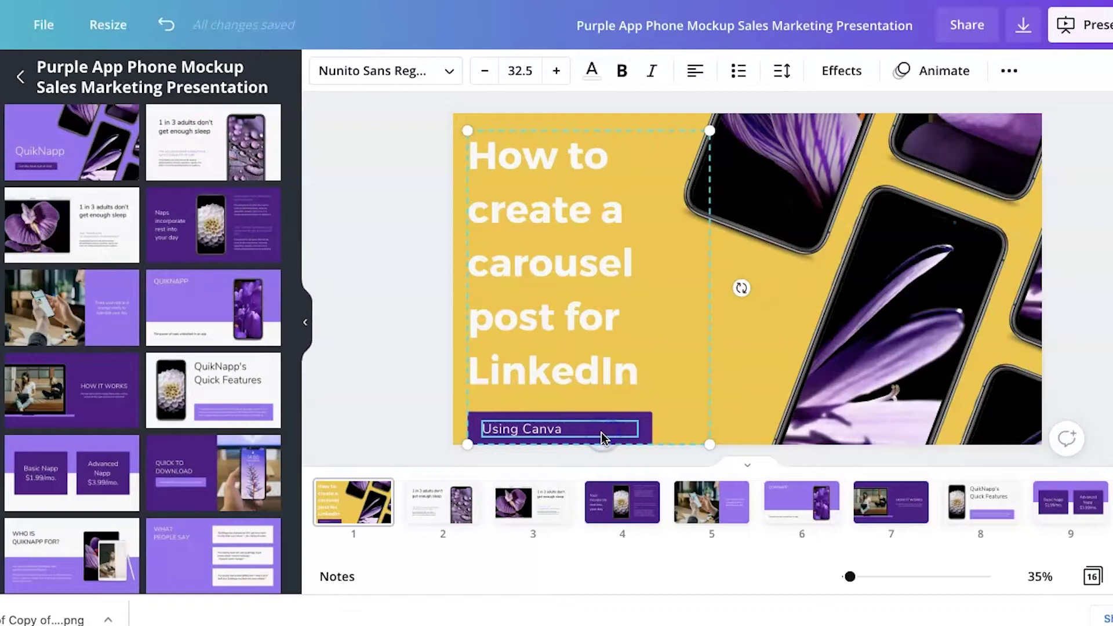
{"action": "left_click", "coordinate": [647, 430]}
{"action": "left_click", "coordinate": [322, 71]}
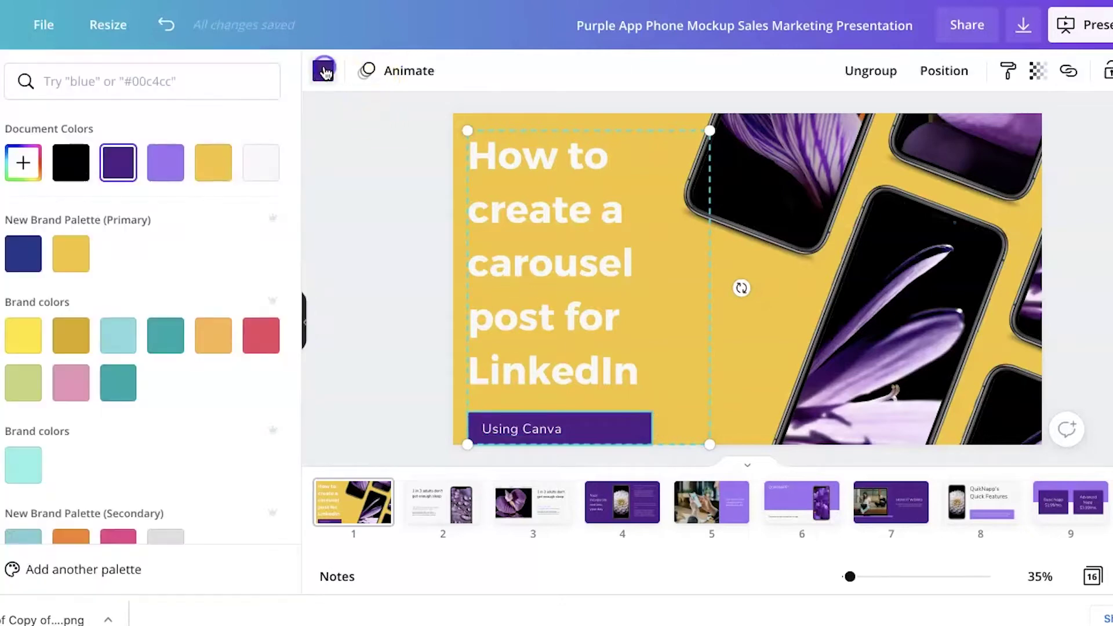
{"action": "left_click", "coordinate": [22, 251]}
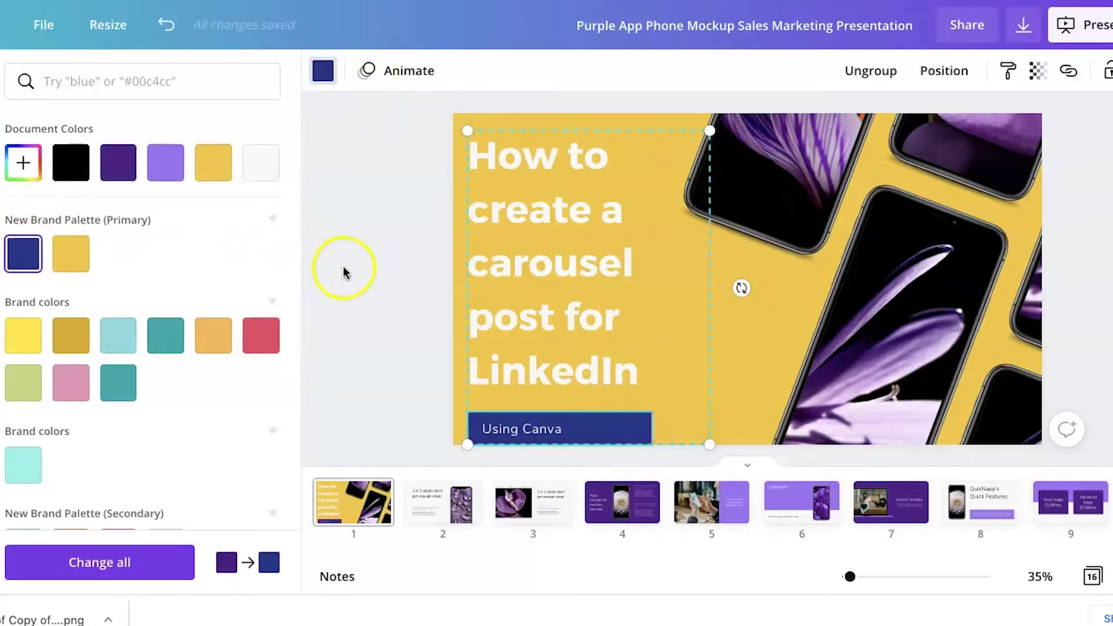
{"action": "left_click", "coordinate": [344, 268]}
Step: Delete the purple flower images from all five phone frames on the first slide
{"action": "left_click", "coordinate": [890, 365]}
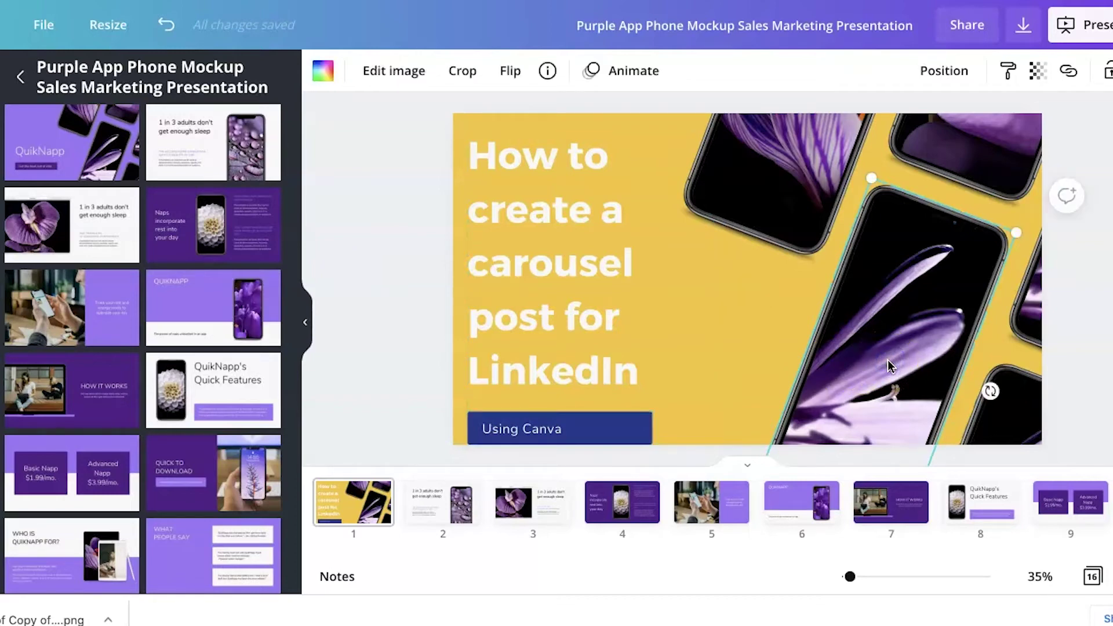
{"action": "double_click", "coordinate": [888, 362]}
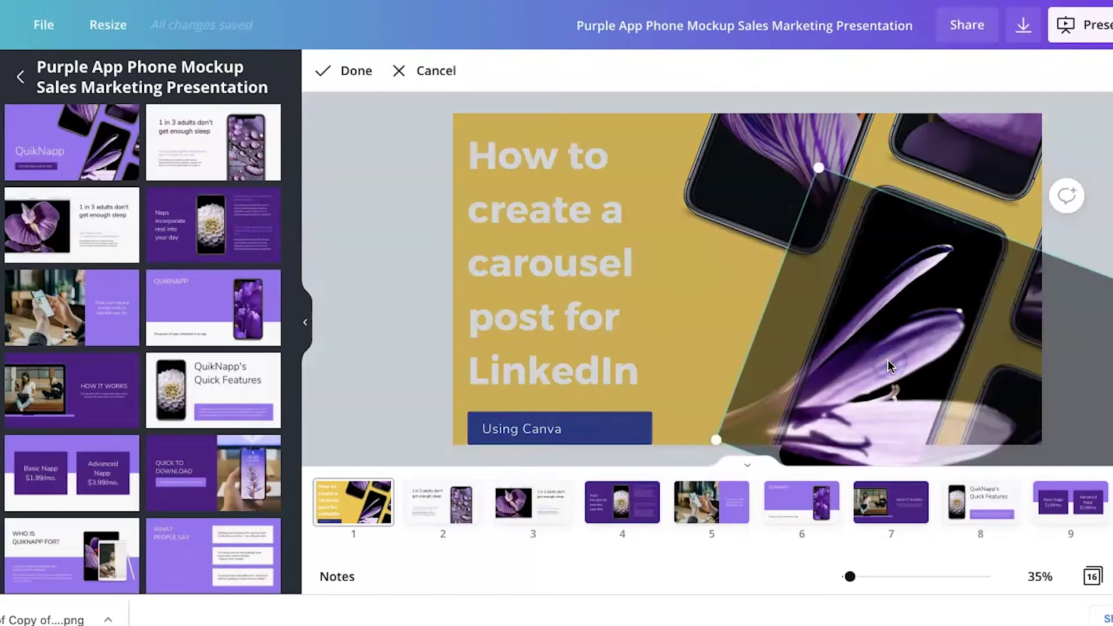
{"action": "left_click", "coordinate": [888, 360]}
{"action": "double_click", "coordinate": [762, 214]}
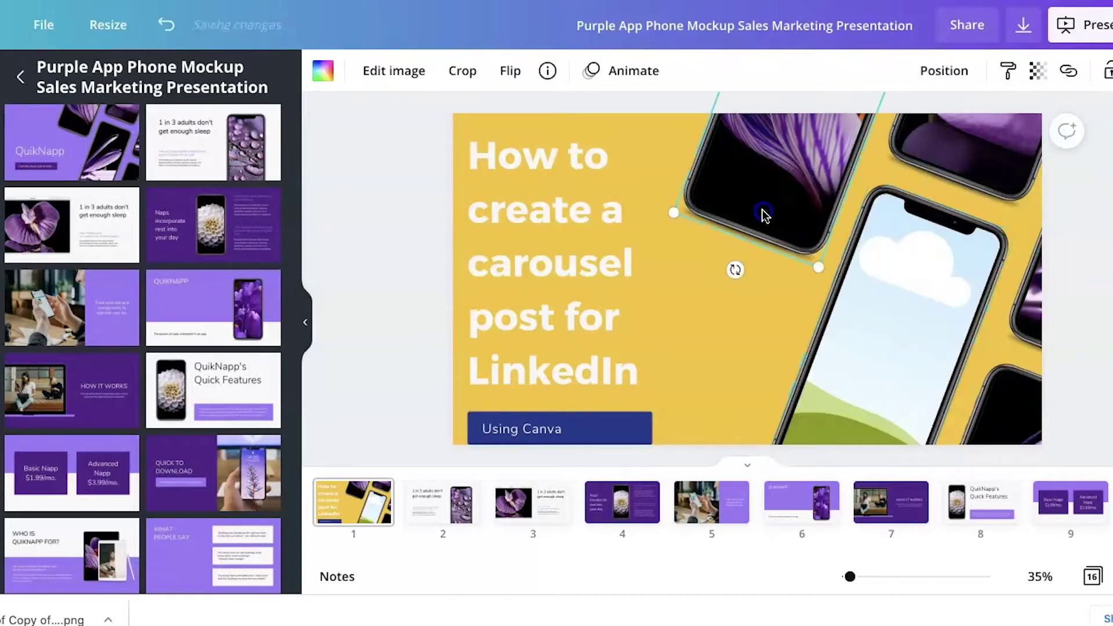
{"action": "left_click", "coordinate": [763, 210]}
{"action": "left_click", "coordinate": [958, 133]}
{"action": "double_click", "coordinate": [958, 131]}
{"action": "left_click", "coordinate": [979, 206]}
{"action": "double_click", "coordinate": [1002, 408]}
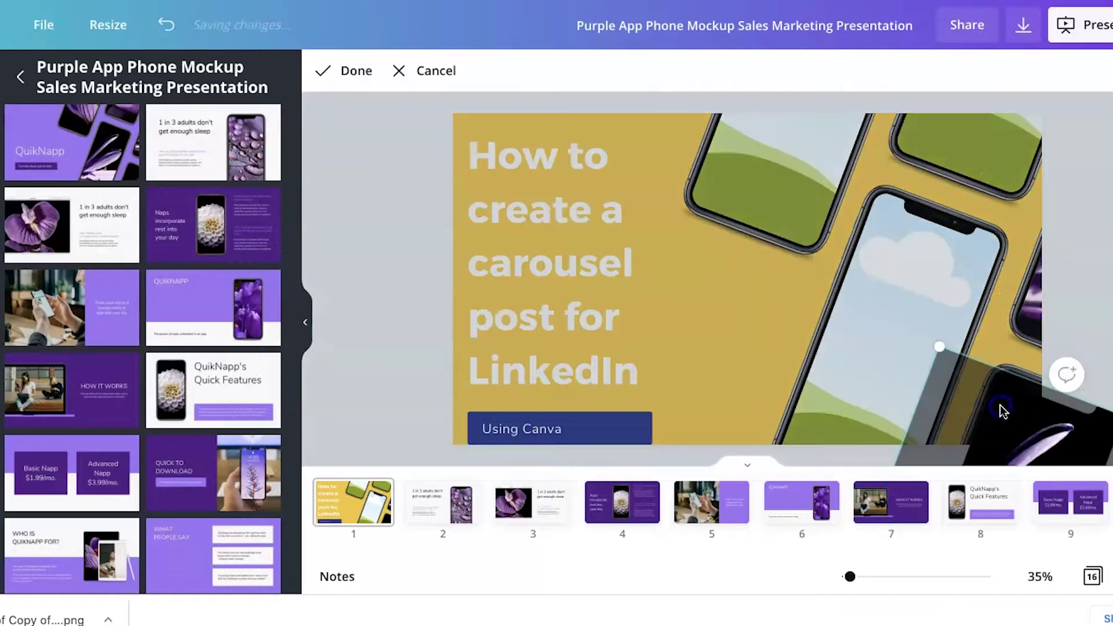
{"action": "left_click", "coordinate": [1002, 411]}
{"action": "left_click", "coordinate": [1021, 322]}
{"action": "double_click", "coordinate": [1021, 323]}
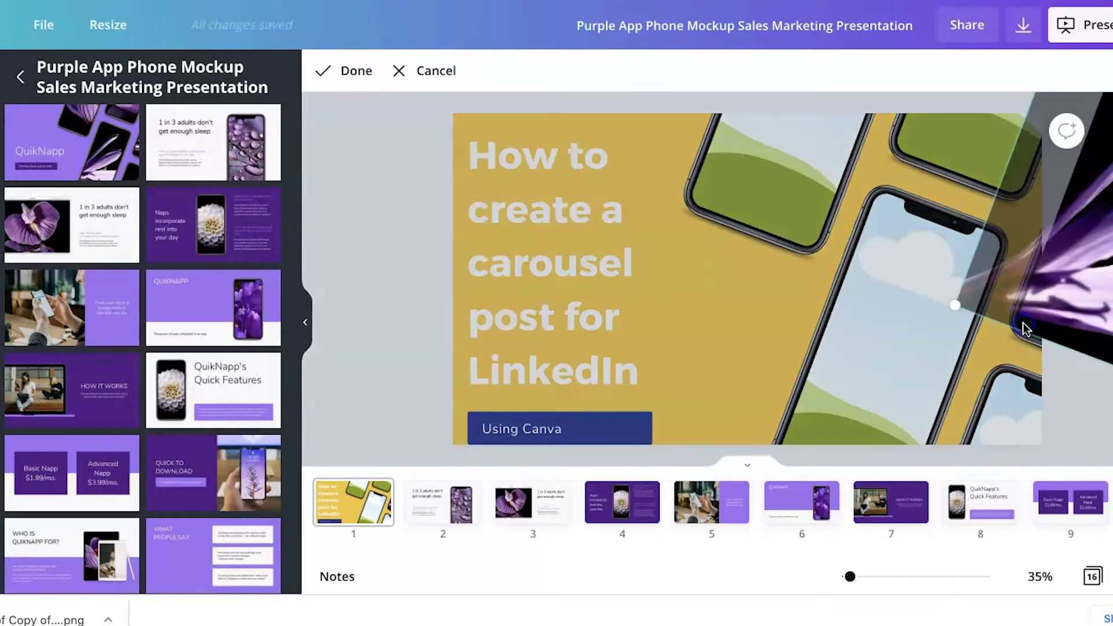
{"action": "left_click", "coordinate": [1024, 330]}
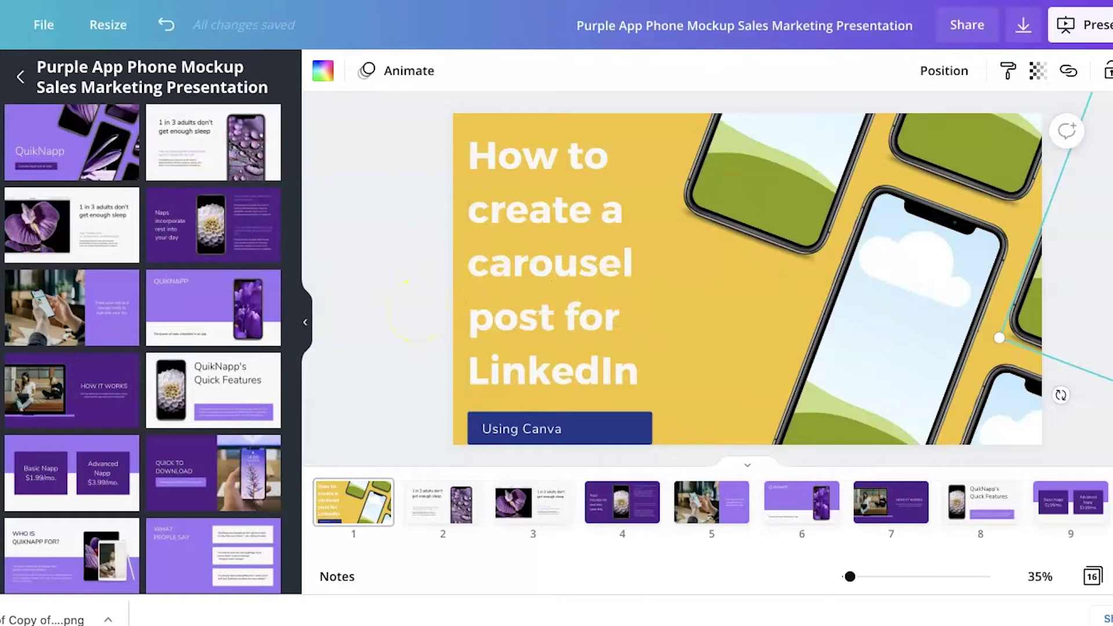
{"action": "left_click", "coordinate": [385, 174]}
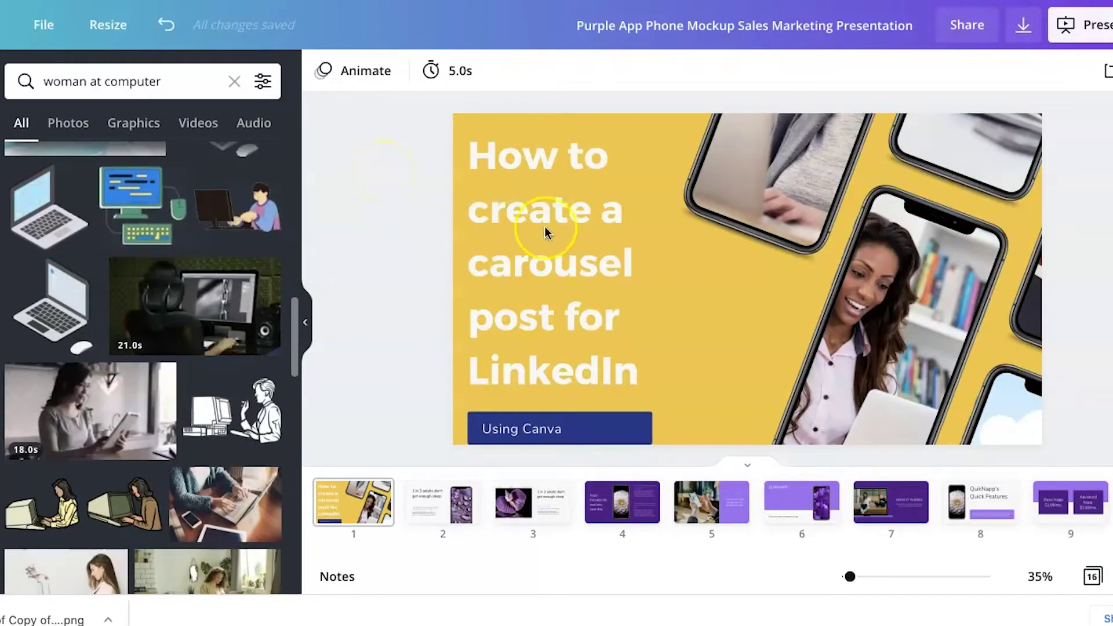
Step: Fill the phone frame in the slide's lower-right corner with the curly-haired woman photo from the "woman at computer" results
{"action": "left_click", "coordinate": [719, 242]}
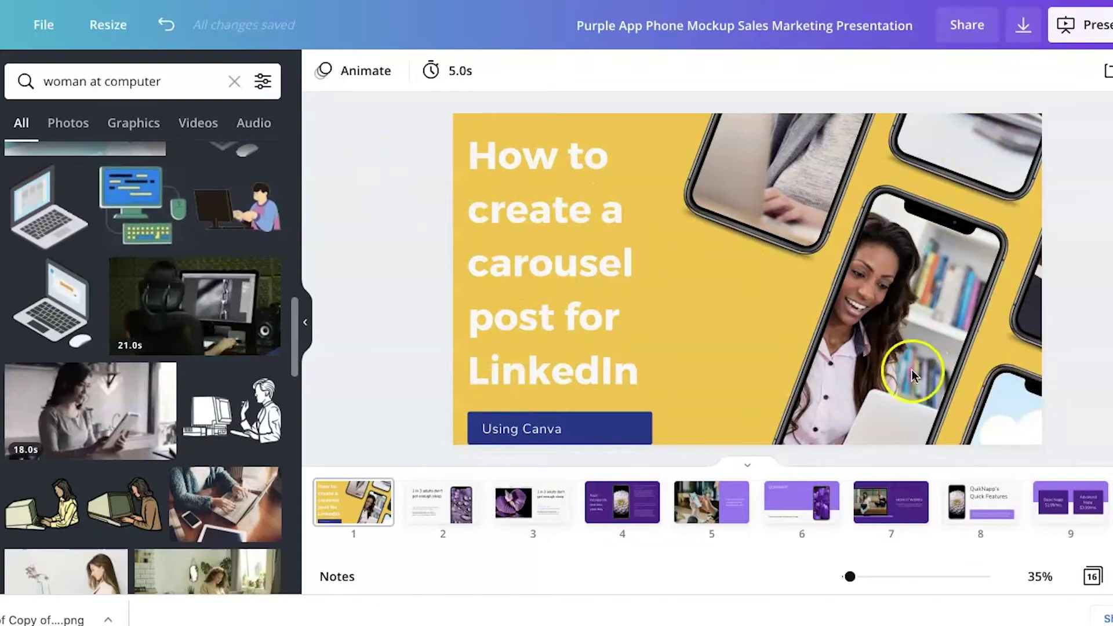
{"action": "scroll", "coordinate": [165, 533], "scroll_direction": "down", "scroll_amount": 5}
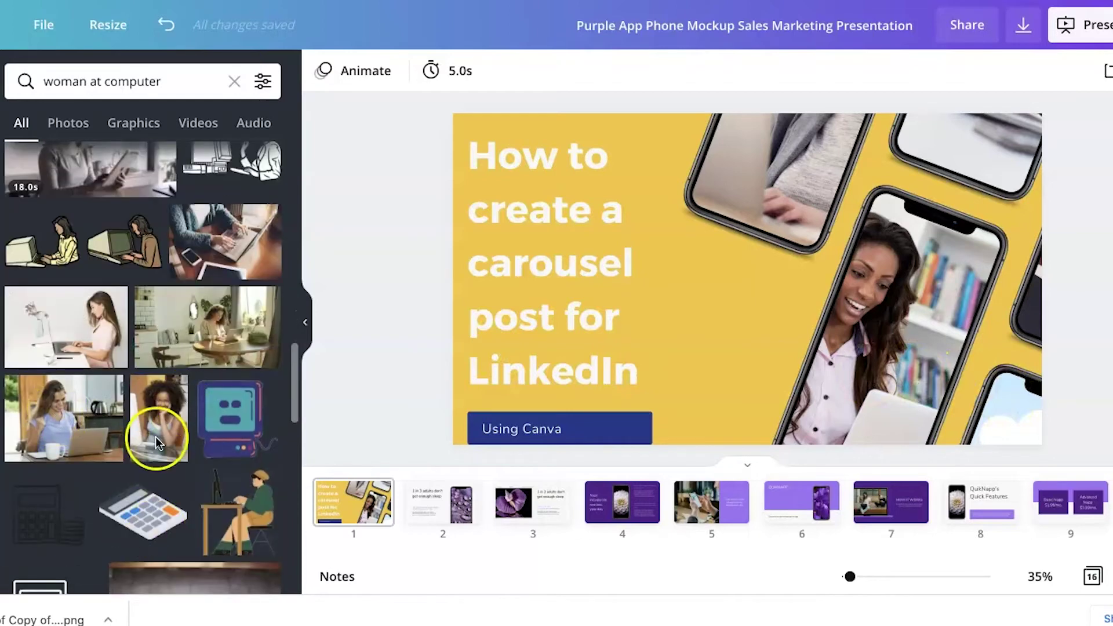
{"action": "left_click_drag", "start_coordinate": [153, 429], "coordinate": [1004, 418]}
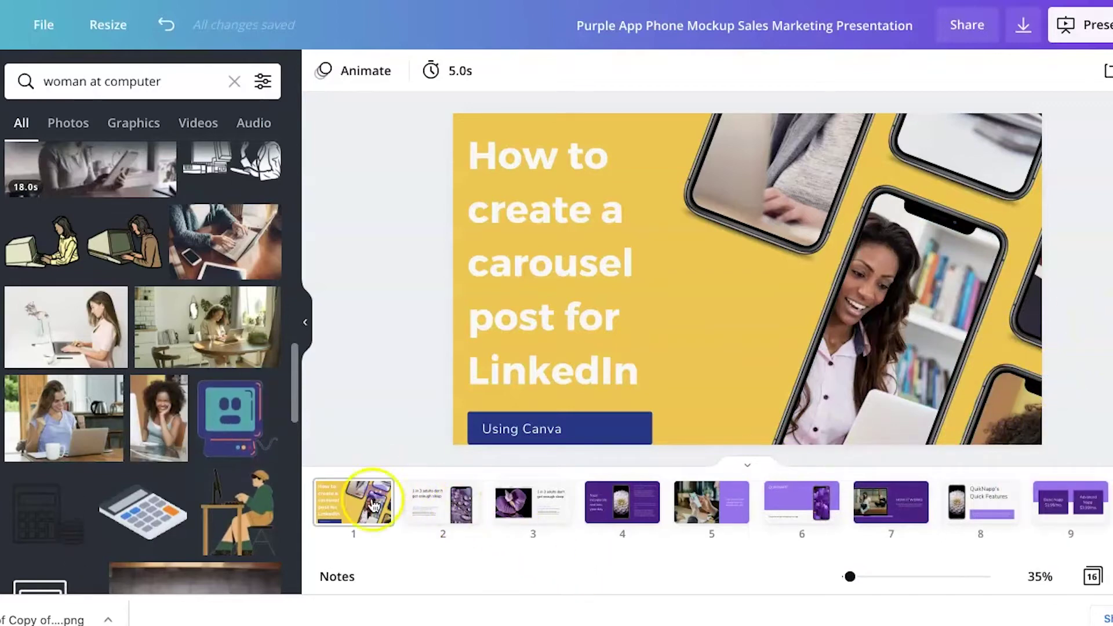
Step: Replace the second slide's heading with "Blog content/articles", copied from the bullet list in the WordPress blog draft
{"action": "left_click", "coordinate": [437, 506]}
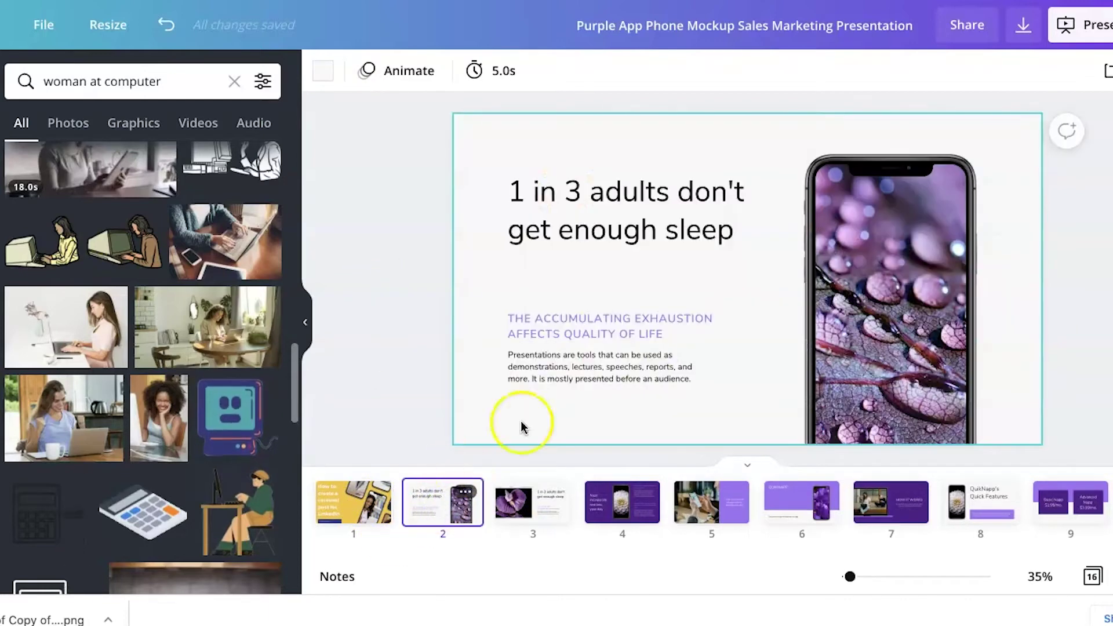
{"action": "left_click", "coordinate": [693, 230]}
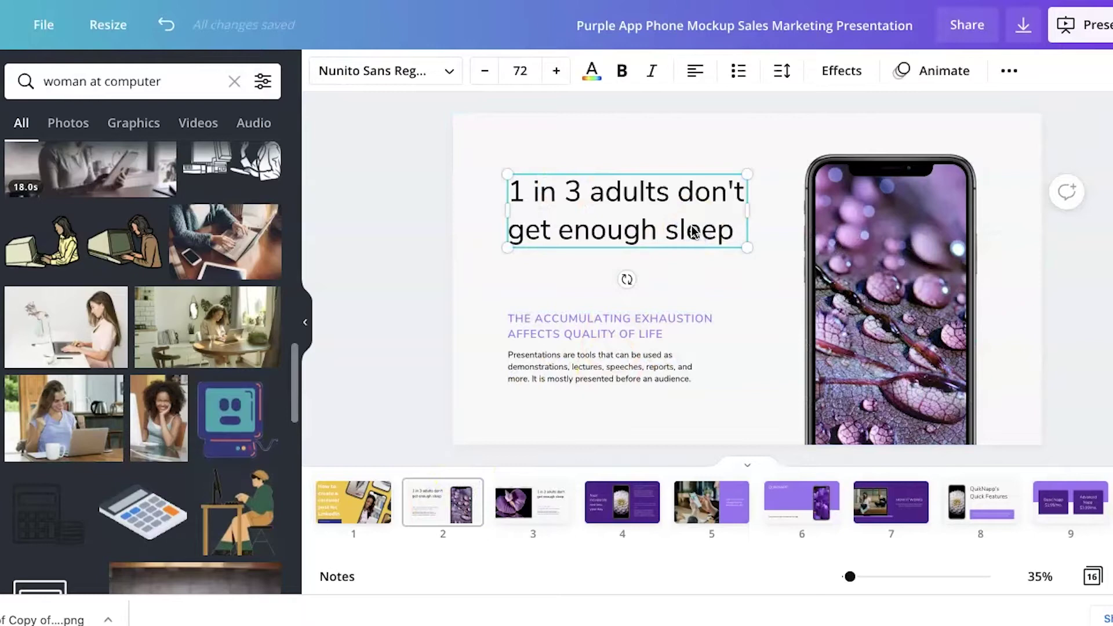
{"action": "left_click", "coordinate": [729, 233]}
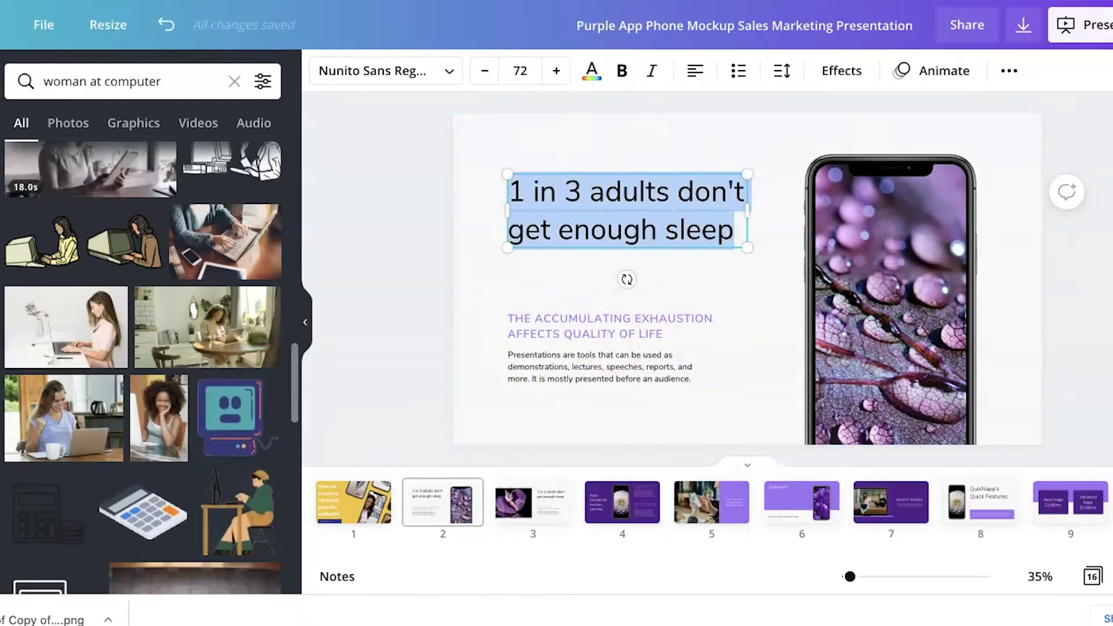
{"action": "left_click", "coordinate": [493, 1]}
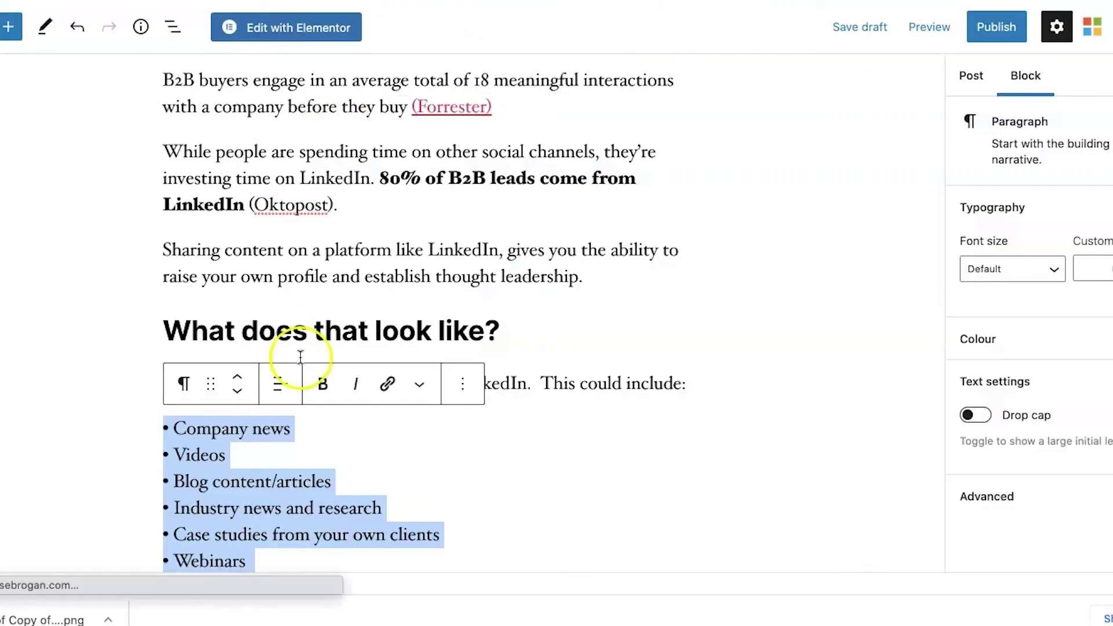
{"action": "left_click", "coordinate": [302, 429]}
{"action": "scroll", "coordinate": [67, 370], "scroll_direction": "down", "scroll_amount": 2}
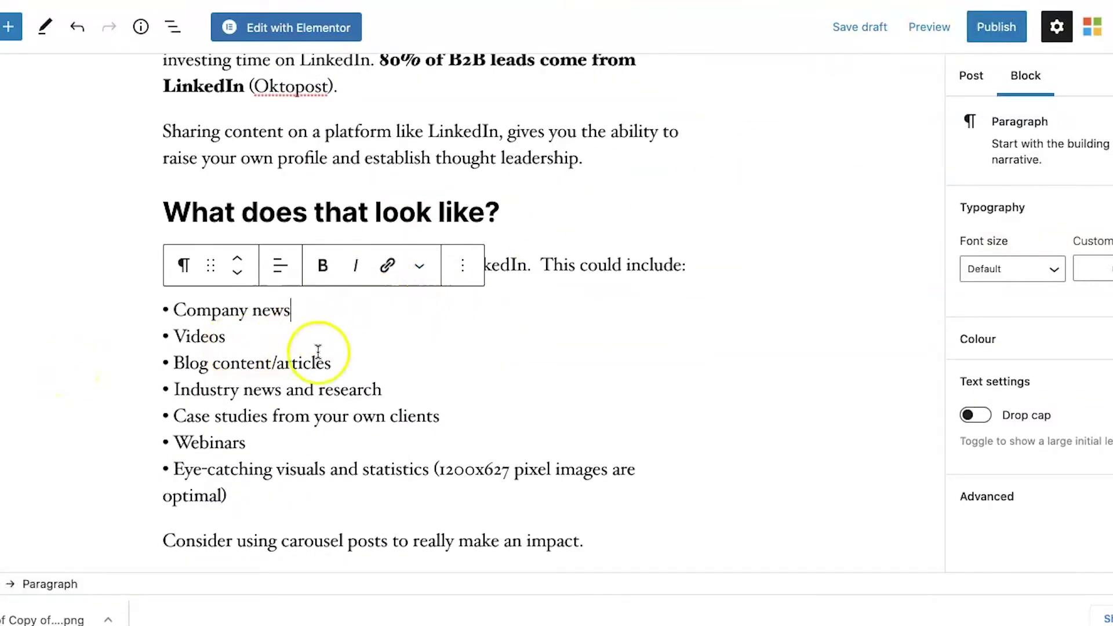
{"action": "left_click_drag", "start_coordinate": [353, 362], "coordinate": [191, 365]}
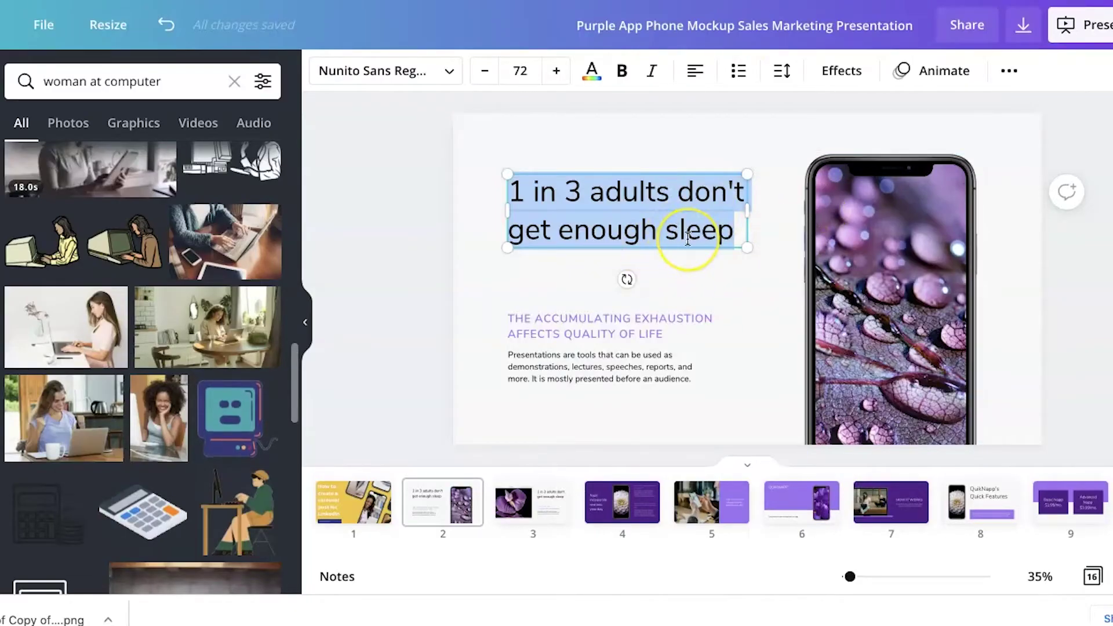
{"action": "type", "text": "Blog content/articles"}
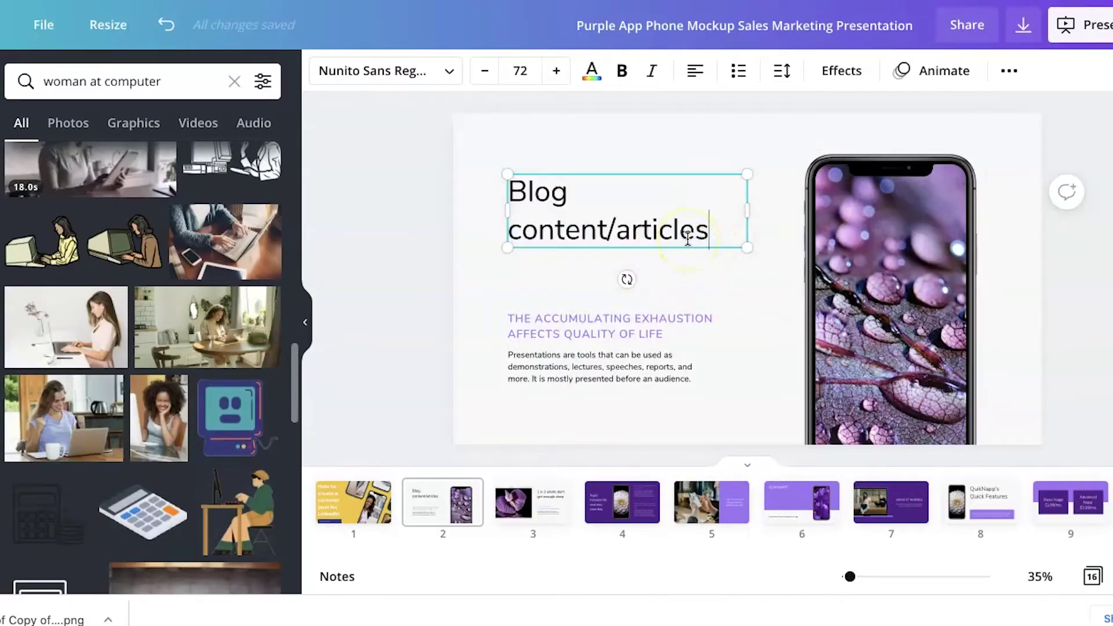
Step: Replace the first slide's title with "What kind of content can you share on LinkedIn?"
{"action": "left_click", "coordinate": [351, 500]}
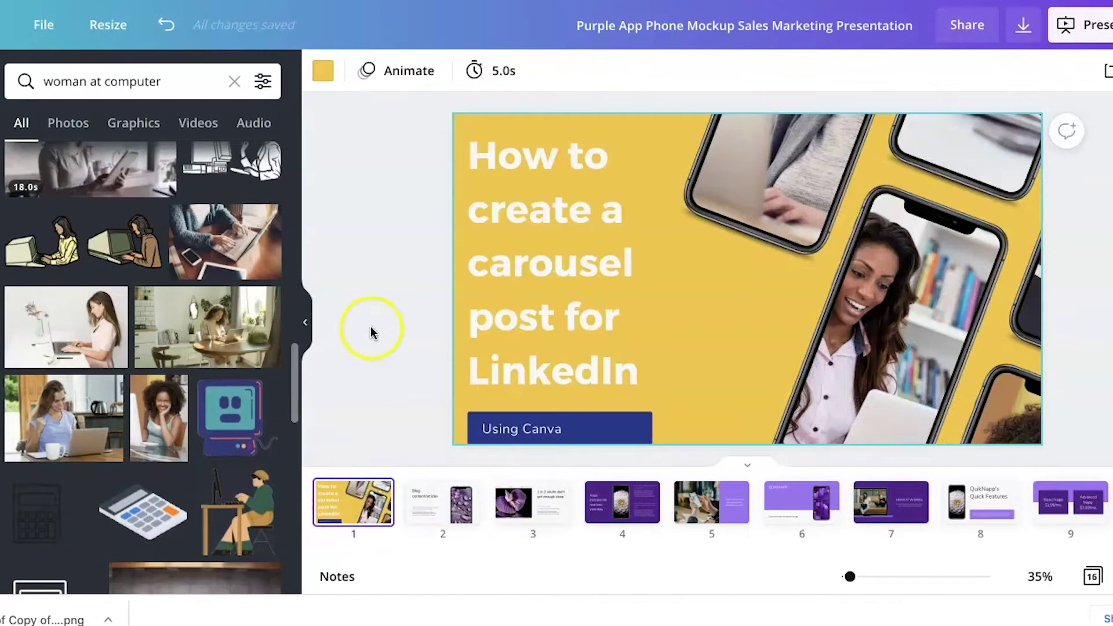
{"action": "left_click", "coordinate": [607, 351]}
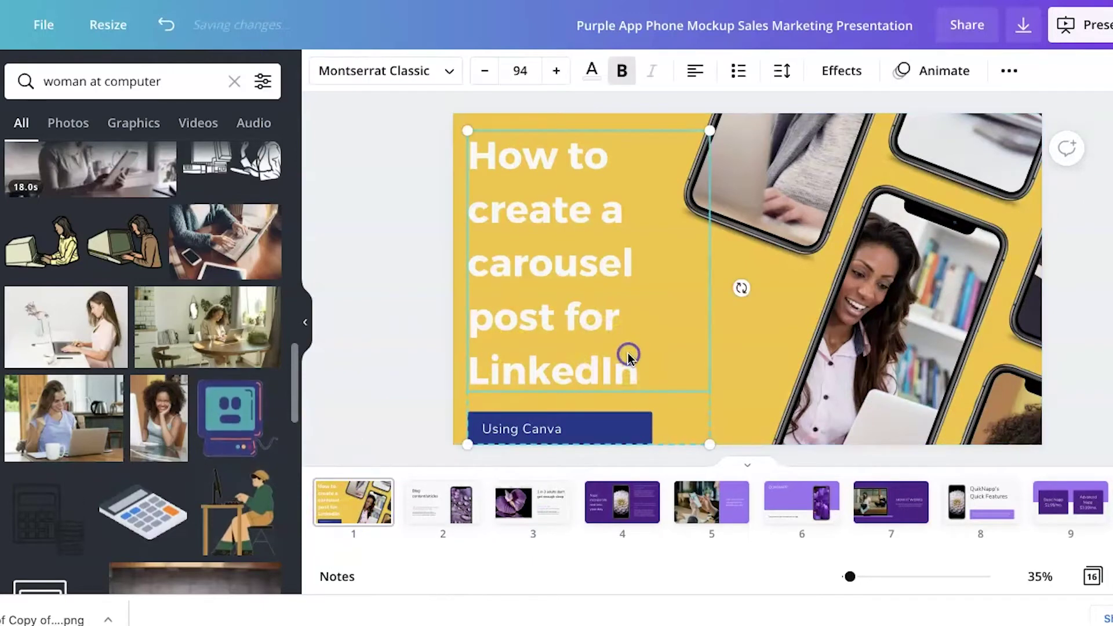
{"action": "left_click_drag", "start_coordinate": [628, 353], "coordinate": [460, 158]}
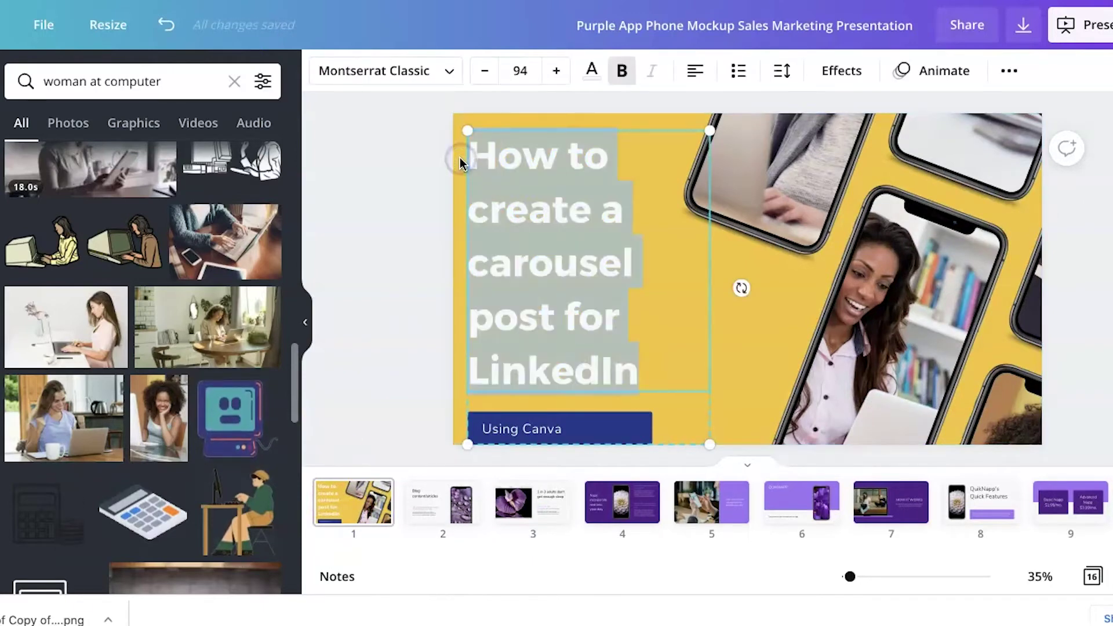
{"action": "type", "text": "What king"}
{"action": "key", "text": "BackSpace"}
{"action": "type", "text": "d of content can"}
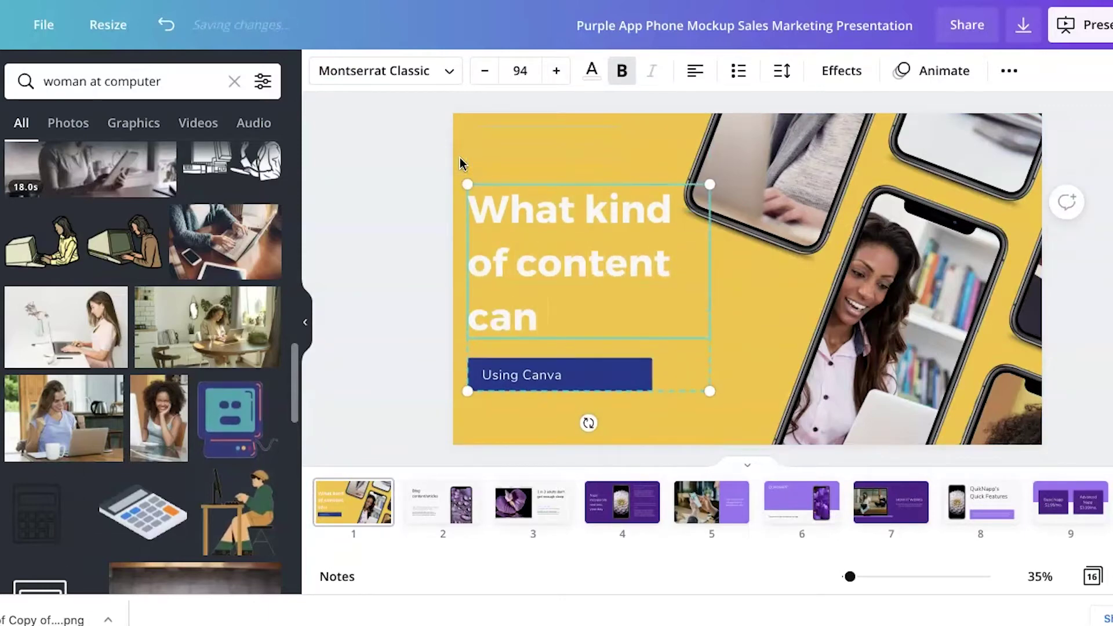
{"action": "key", "text": "BackSpace"}
{"action": "key", "text": "BackSpace"}
{"action": "type", "text": "you"}
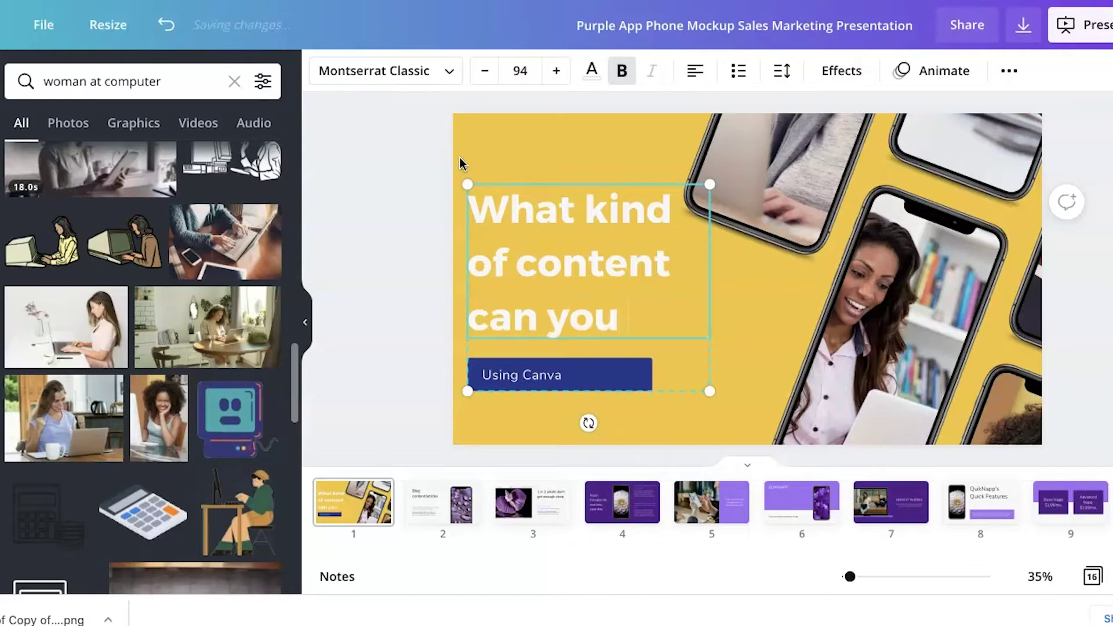
{"action": "type", "text": " share on LinkeDIn"}
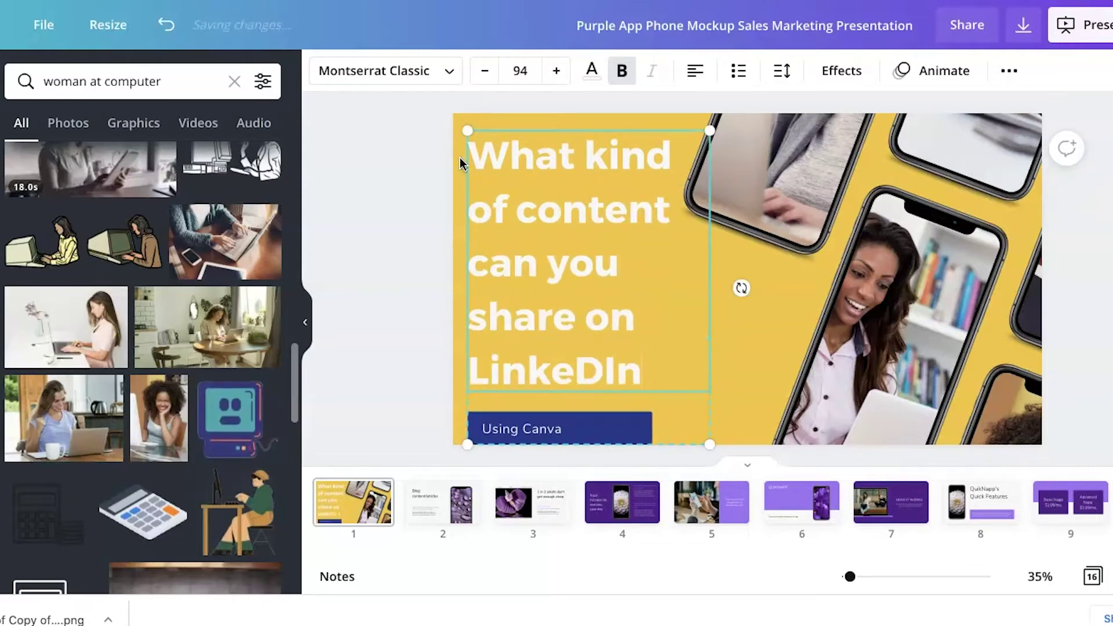
{"action": "type", "text": "?"}
{"action": "left_click", "coordinate": [380, 192]}
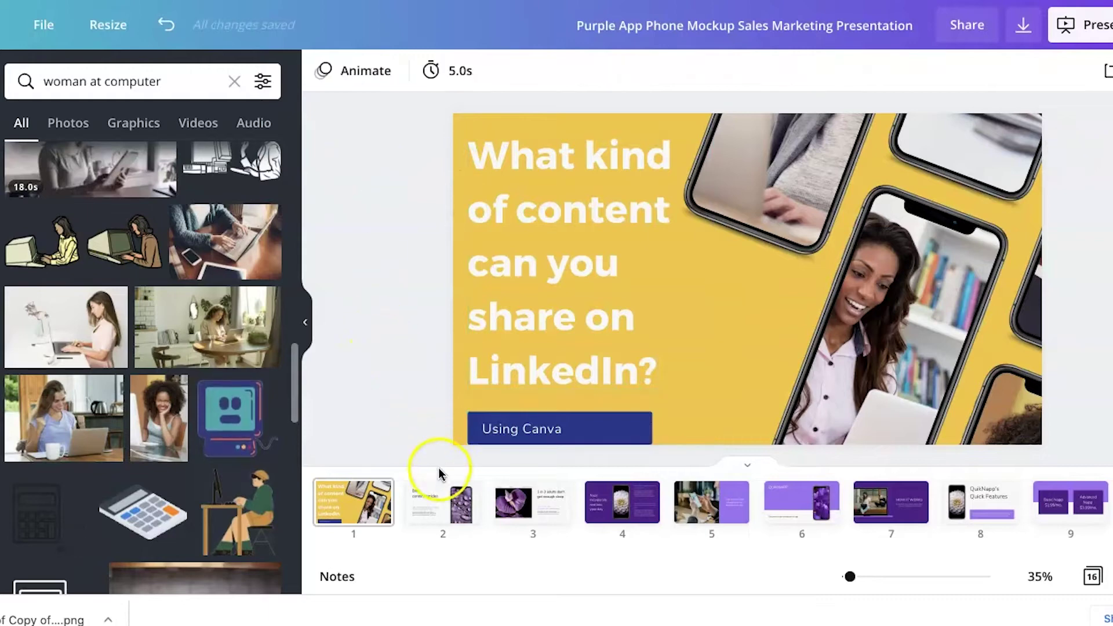
Step: Delete the purple subheading and the body text below the heading on the second slide
{"action": "left_click", "coordinate": [442, 499]}
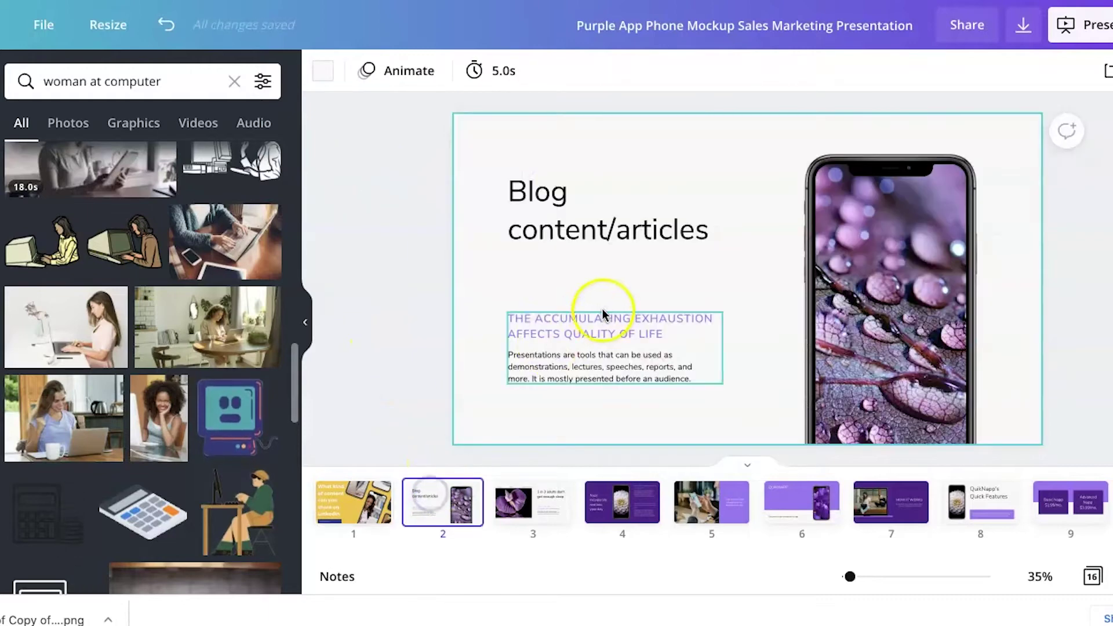
{"action": "left_click", "coordinate": [620, 341]}
{"action": "key", "text": "Delete"}
{"action": "triple_click", "coordinate": [620, 360]}
{"action": "key", "text": "BackSpace"}
Step: Enlarge the second slide's "Blog content/articles" heading to font size 107 and center it vertically, close to the slide's left edge
{"action": "left_click", "coordinate": [609, 216]}
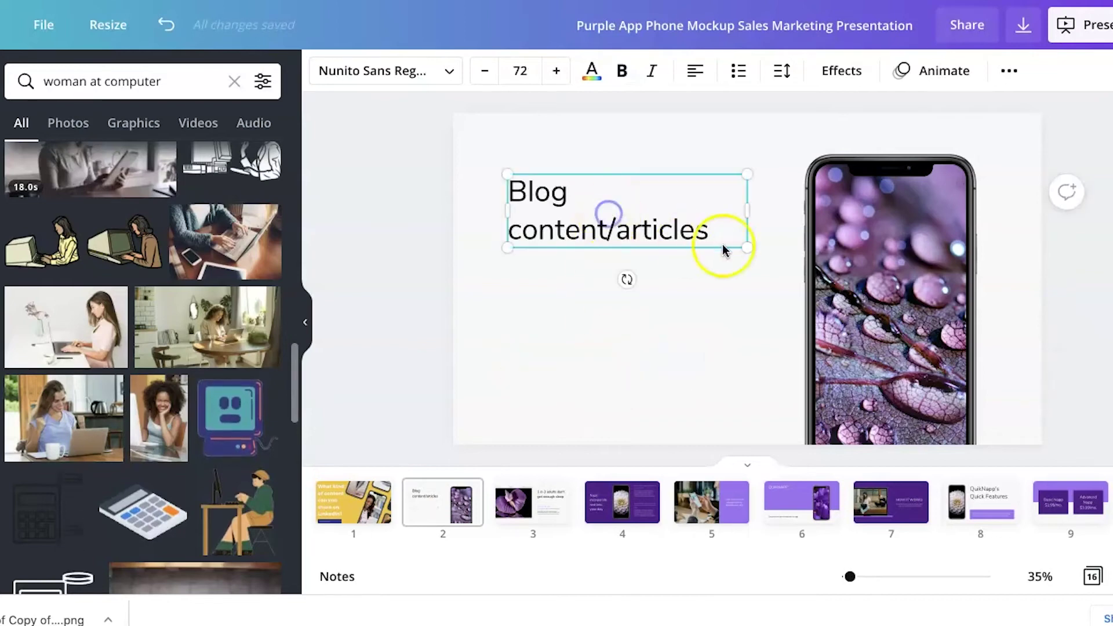
{"action": "left_click_drag", "start_coordinate": [747, 247], "coordinate": [825, 367]}
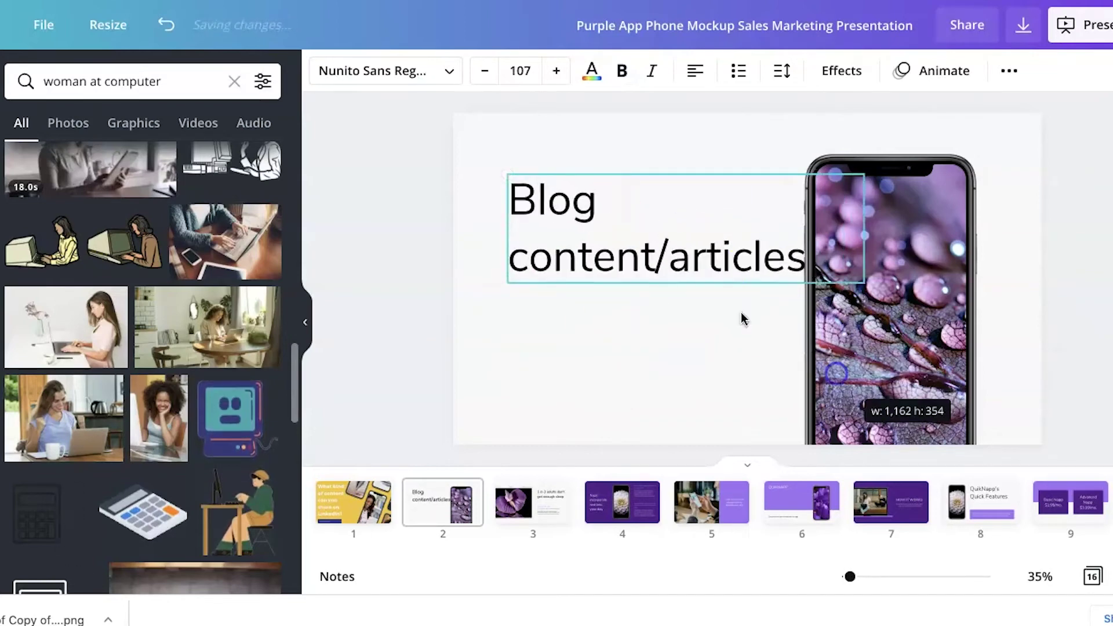
{"action": "left_click_drag", "start_coordinate": [684, 313], "coordinate": [658, 313]}
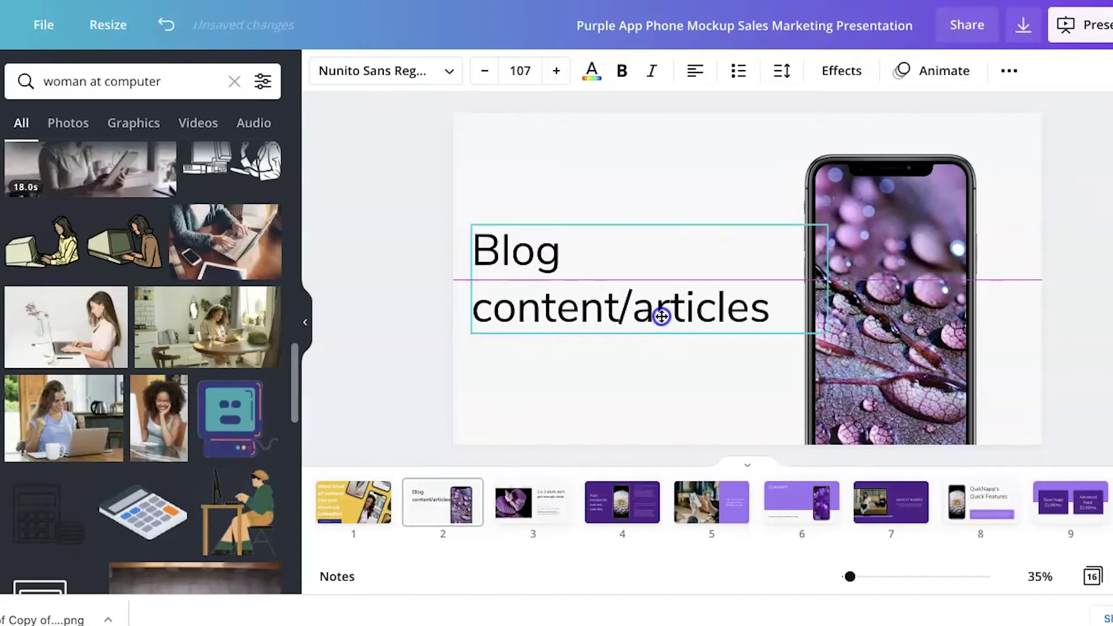
{"action": "left_click", "coordinate": [368, 276]}
Step: Search the elements for "blogging" and fill the second slide's phone frame with the photo of hands typing on a laptop
{"action": "left_click", "coordinate": [233, 82]}
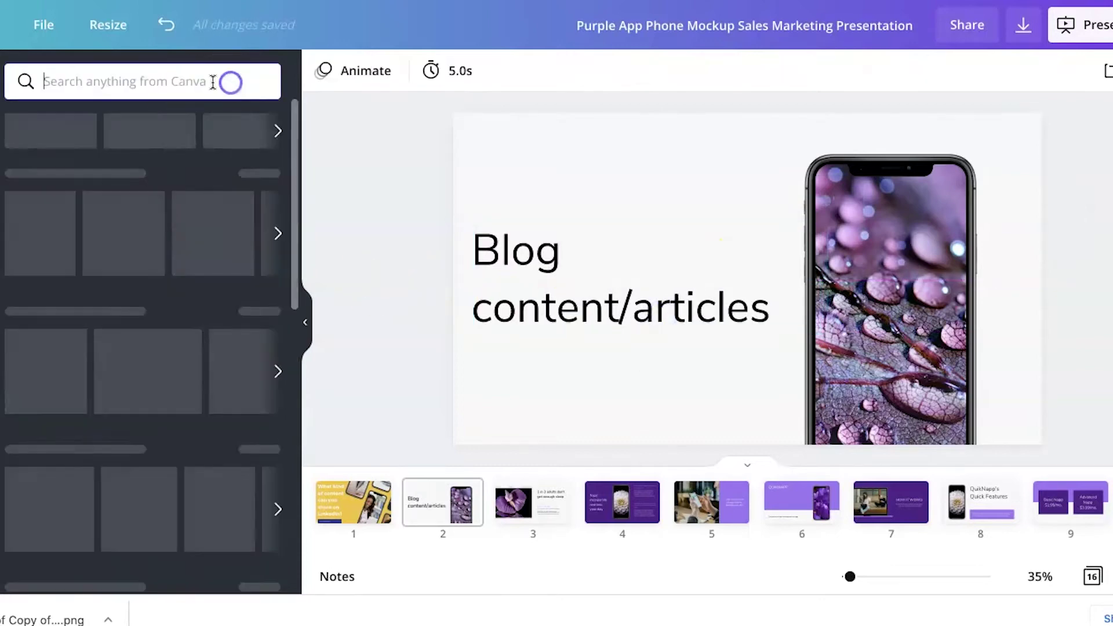
{"action": "type", "text": "blogging"}
{"action": "key", "text": "Return"}
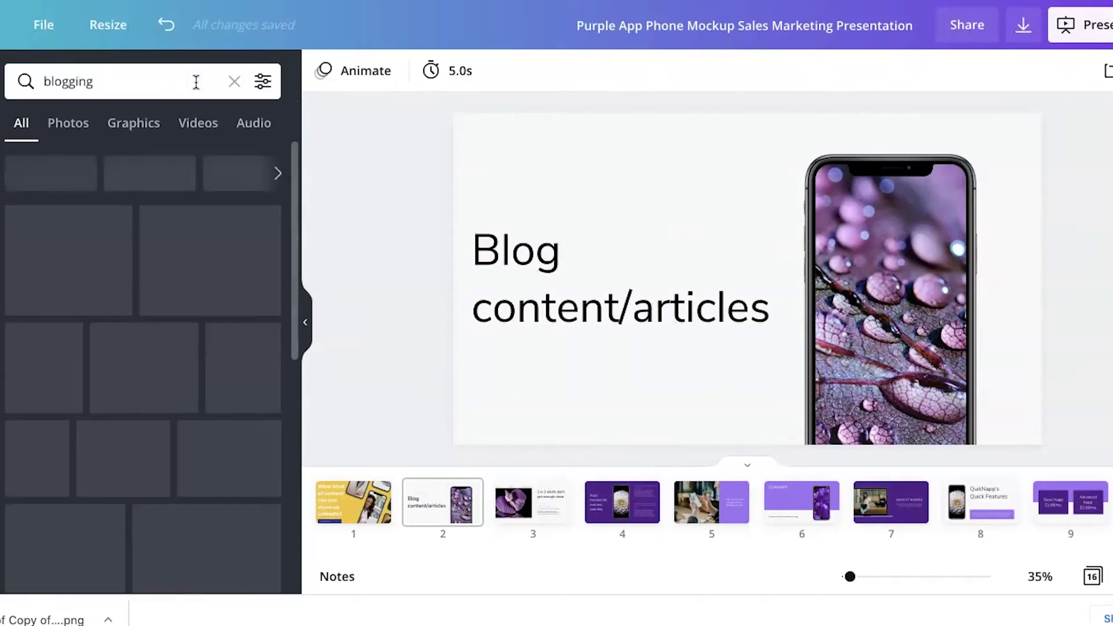
{"action": "left_click", "coordinate": [184, 343]}
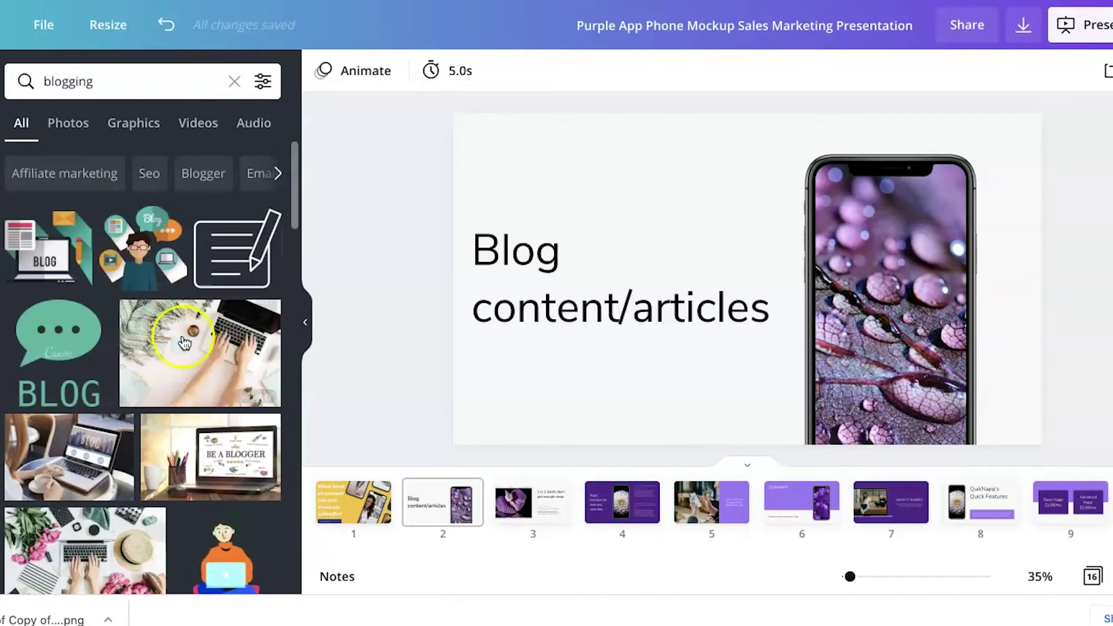
{"action": "left_click_drag", "start_coordinate": [183, 342], "coordinate": [796, 238]}
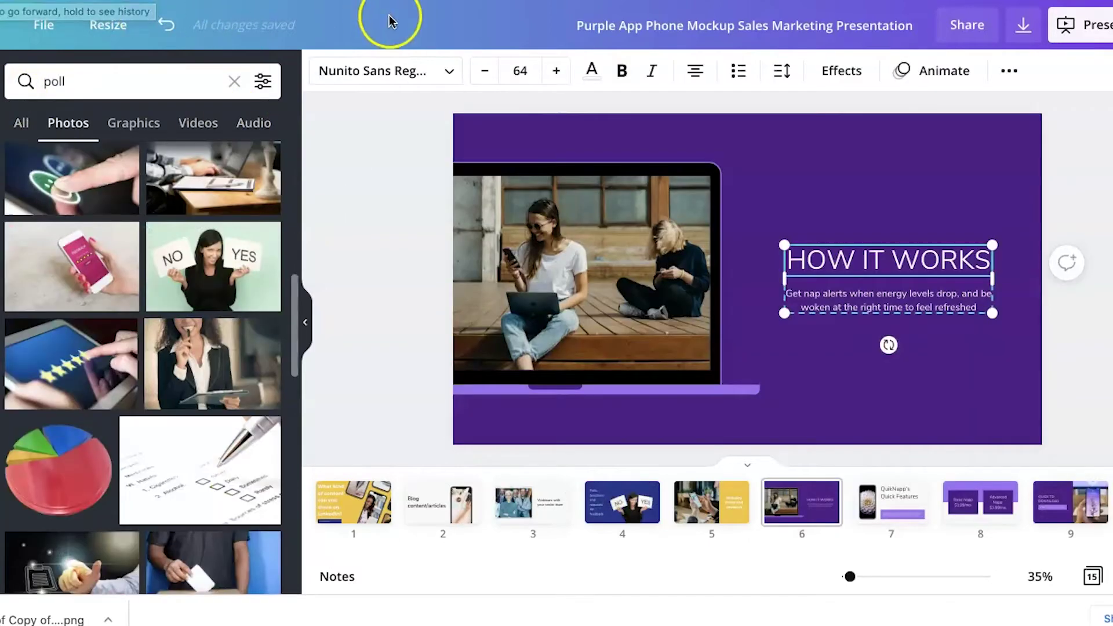
Step: Replace the sixth slide's "HOW IT WORKS" heading with "CASE STUDIES FROM YOUR OWN CLIENTS" and delete the description below it
{"action": "double_click", "coordinate": [802, 259]}
{"action": "type", "text": "CASE STUDIES FROM YOUR OWN CLIENTS"}
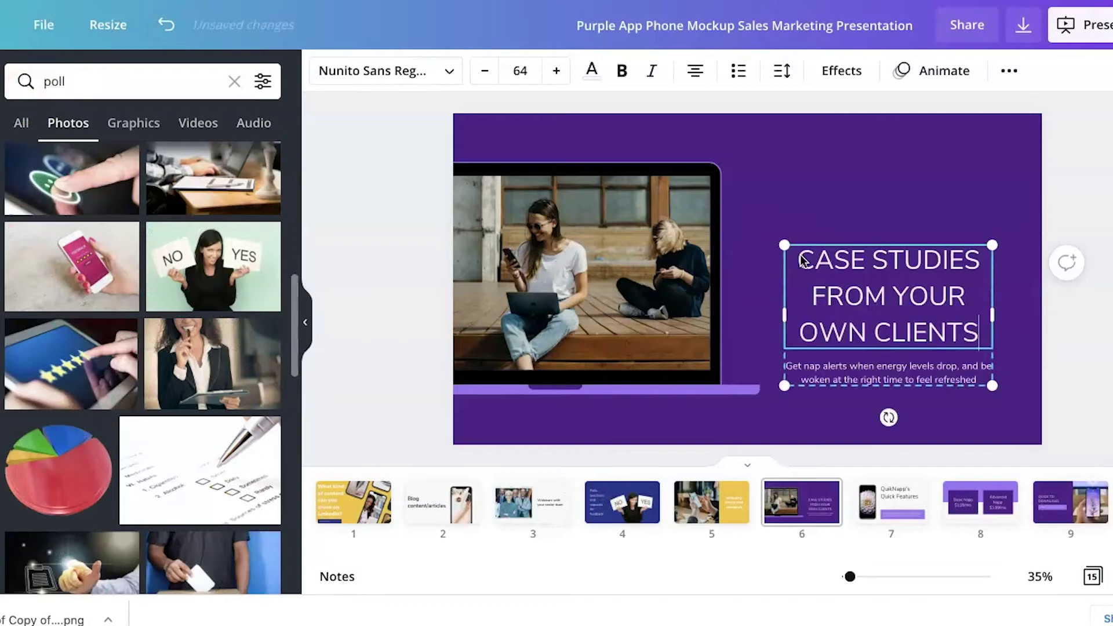
{"action": "left_click", "coordinate": [877, 366]}
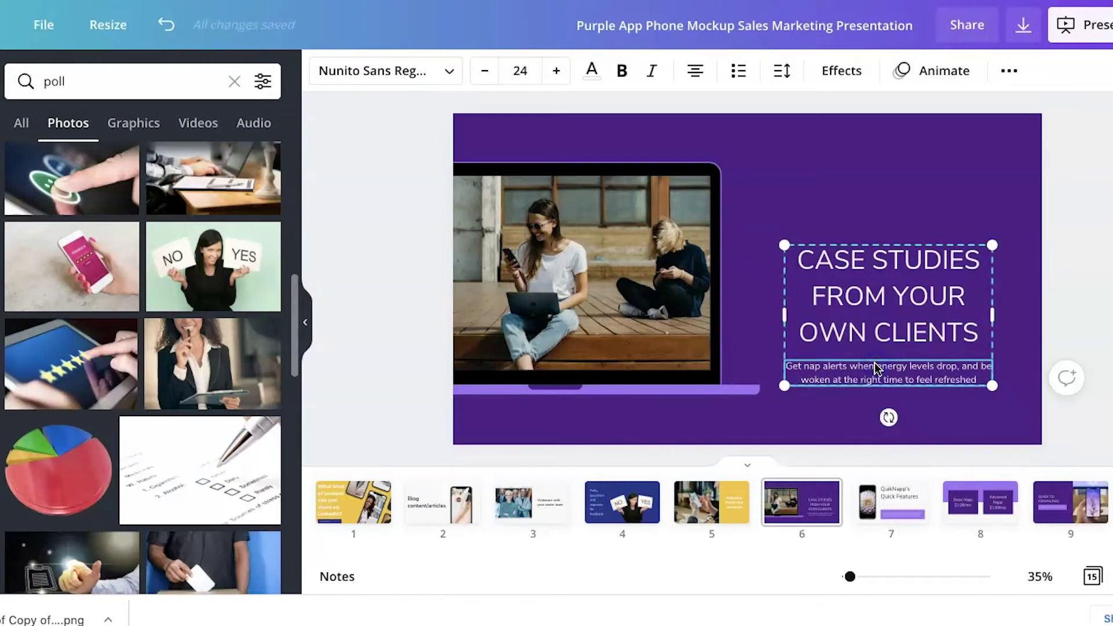
{"action": "key", "text": "Delete"}
Step: Set the sixth slide's heading in Montserrat Classic and enlarge it to font size 76.8
{"action": "left_click", "coordinate": [875, 360]}
{"action": "left_click_drag", "start_coordinate": [989, 333], "coordinate": [797, 268]}
{"action": "left_click", "coordinate": [392, 75]}
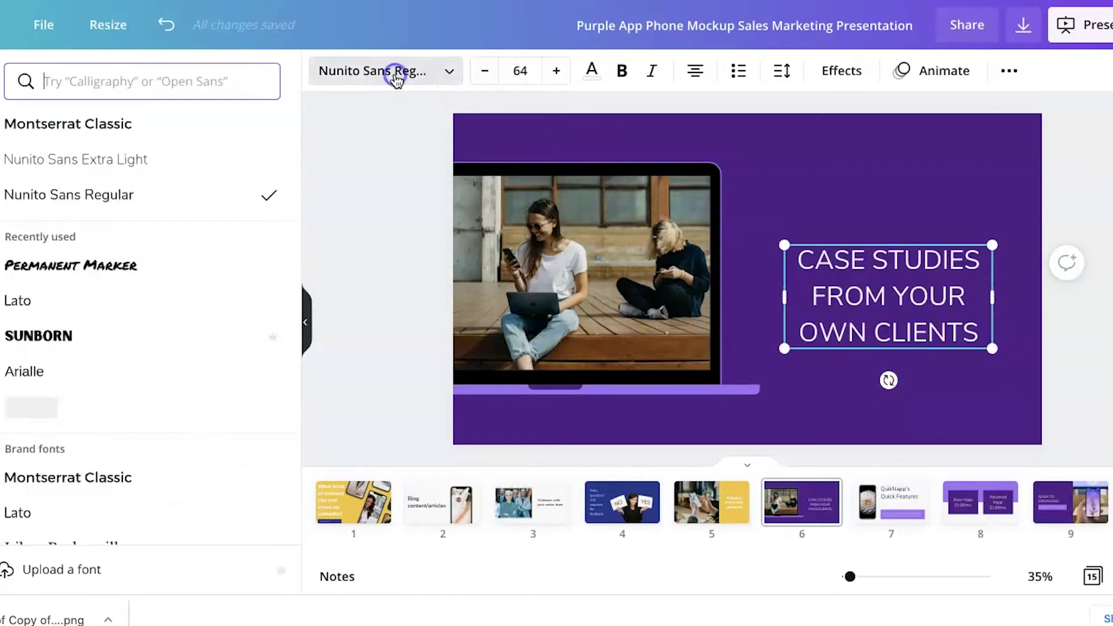
{"action": "left_click", "coordinate": [148, 130]}
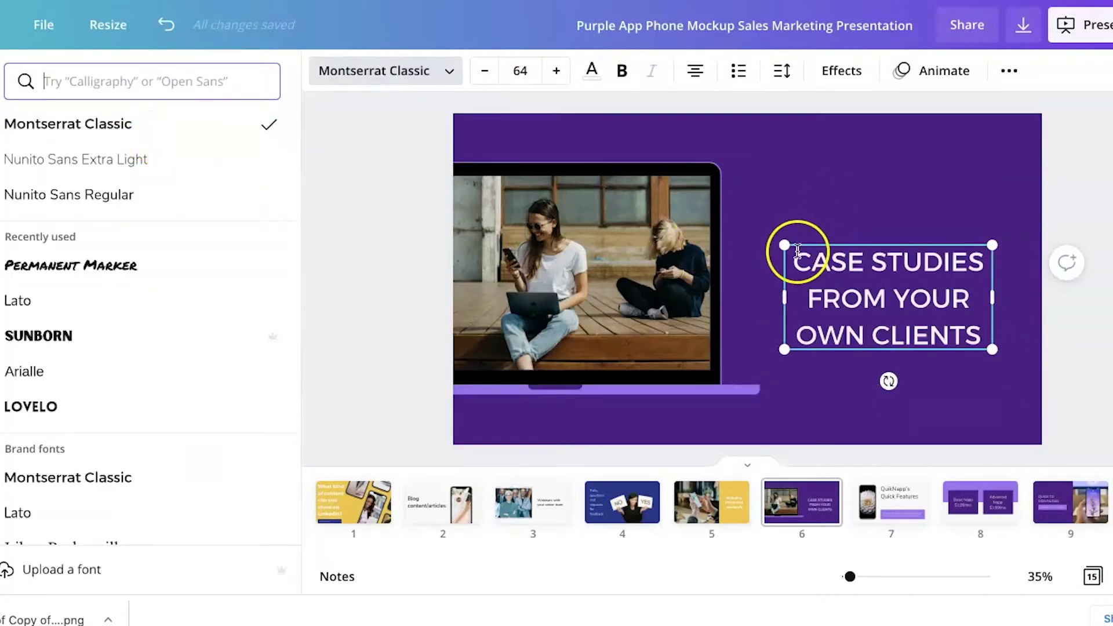
{"action": "left_click_drag", "start_coordinate": [763, 218], "coordinate": [743, 214]}
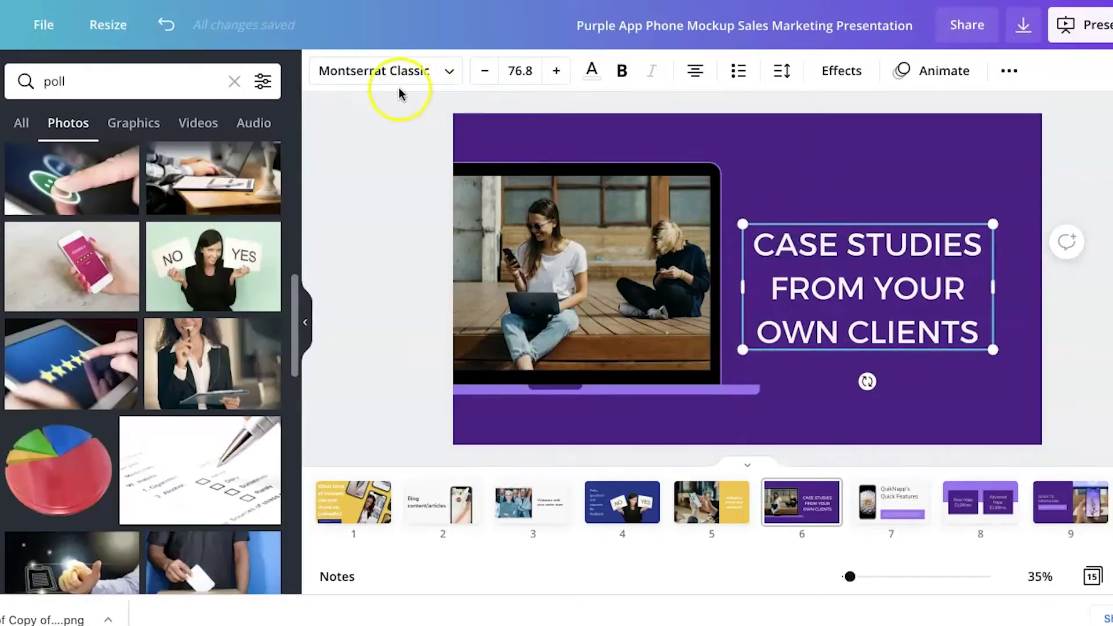
Step: Change the sixth slide's background to the pink from the New Brand Palette (Secondary)
{"action": "left_click", "coordinate": [835, 160]}
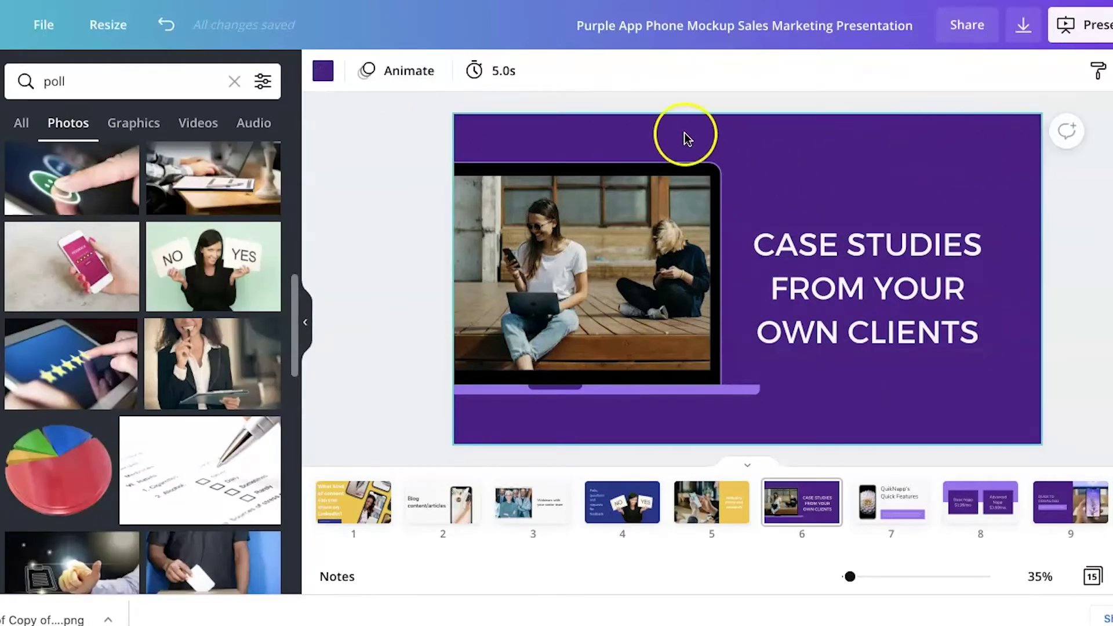
{"action": "left_click", "coordinate": [320, 74]}
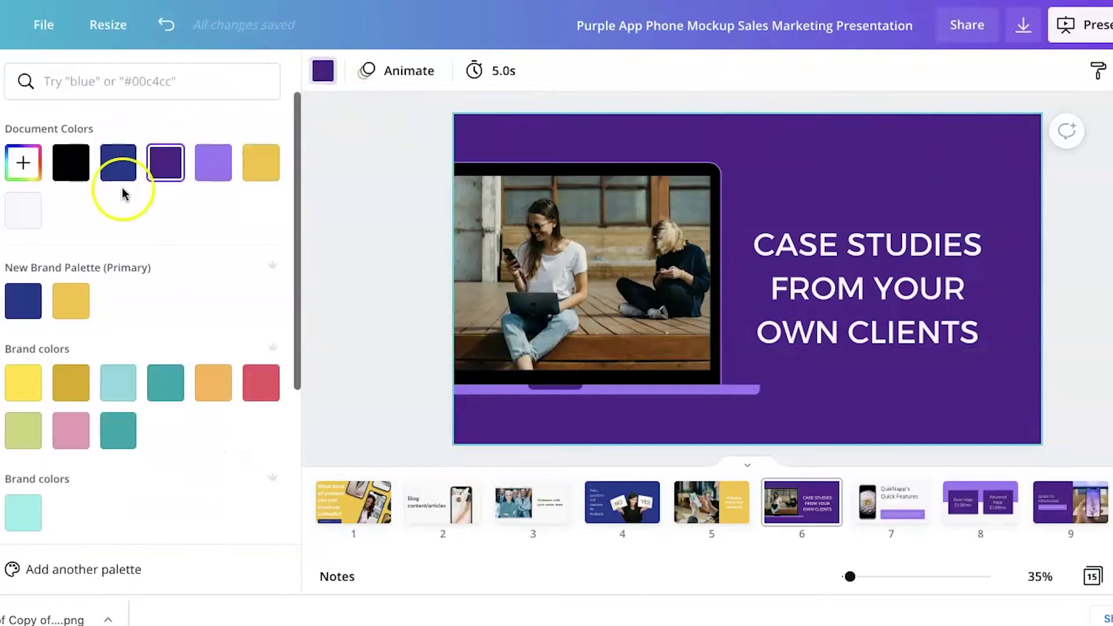
{"action": "left_click", "coordinate": [25, 313]}
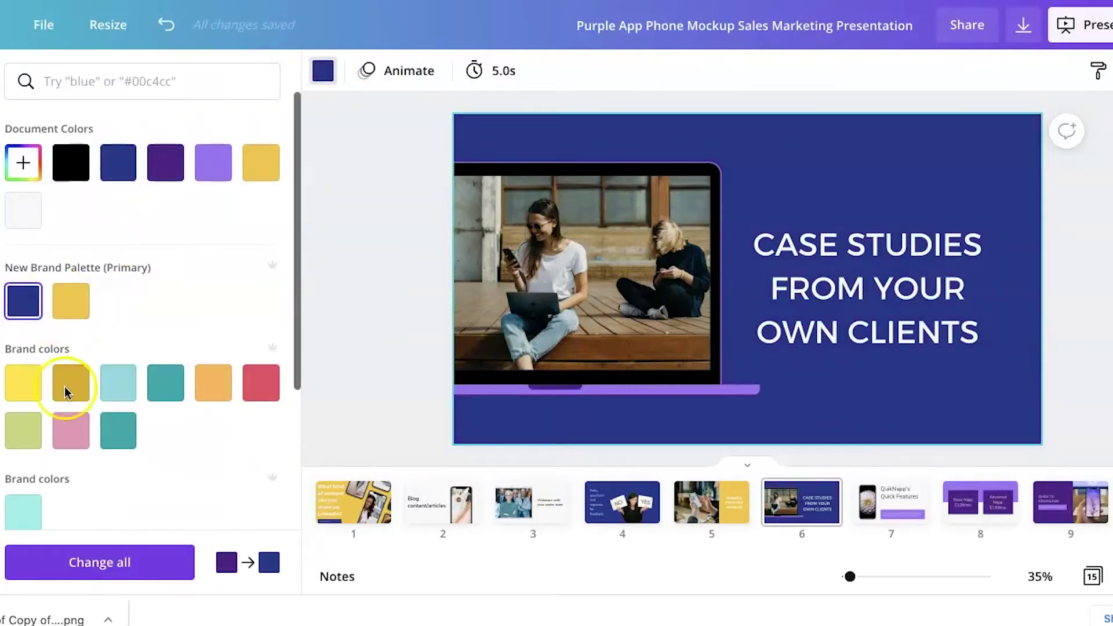
{"action": "scroll", "coordinate": [64, 395], "scroll_direction": "down", "scroll_amount": 5}
{"action": "left_click", "coordinate": [117, 343]}
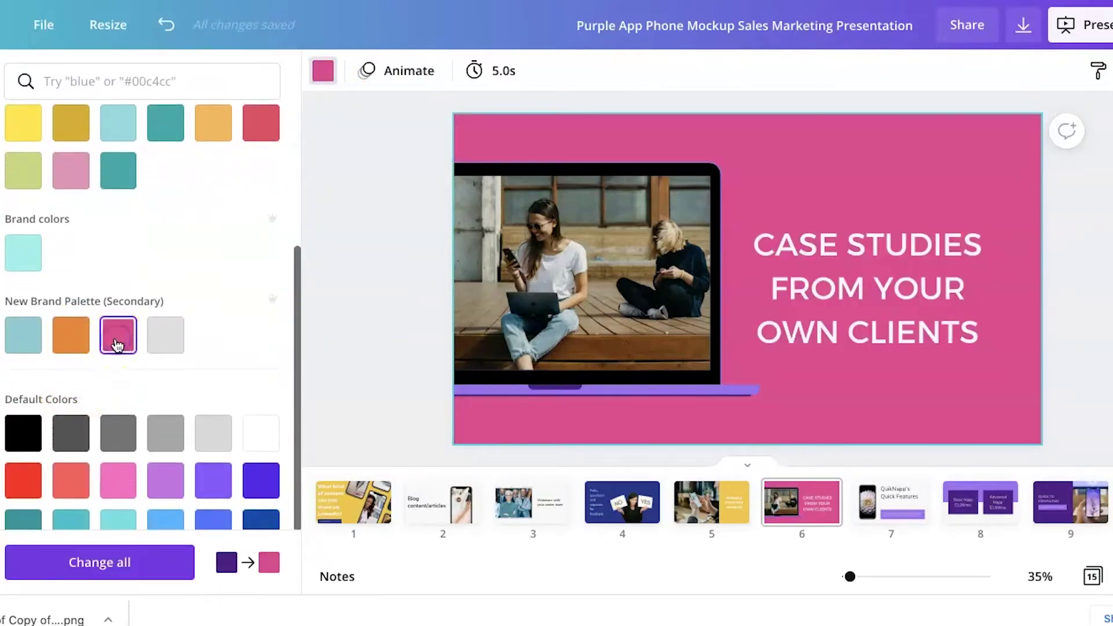
{"action": "mouse_move", "coordinate": [548, 498]}
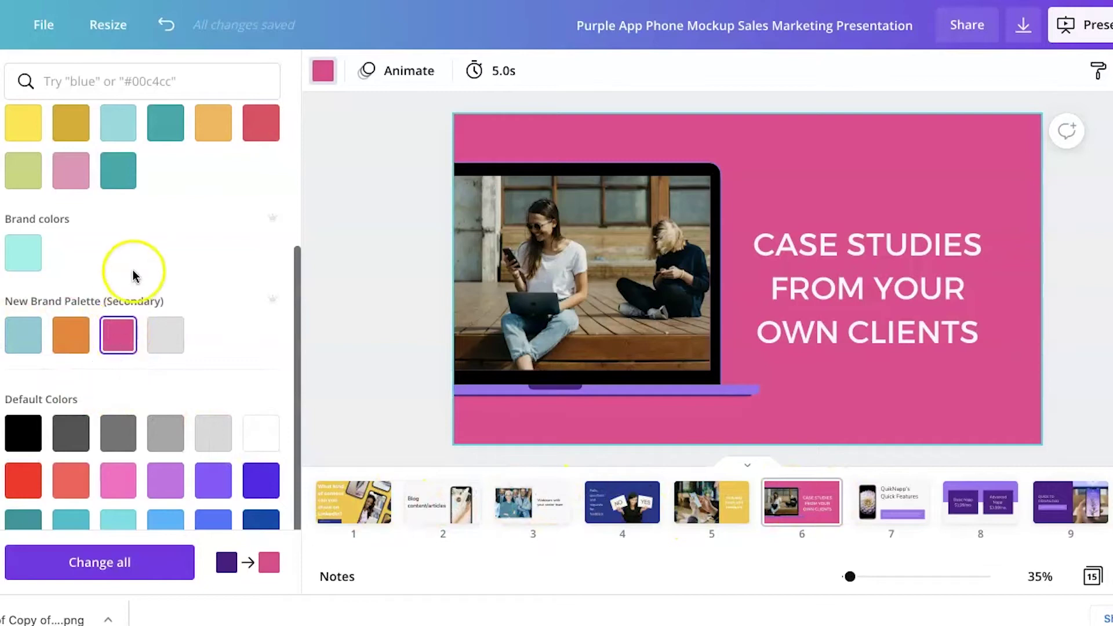
{"action": "scroll", "coordinate": [137, 271], "scroll_direction": "up", "scroll_amount": 5}
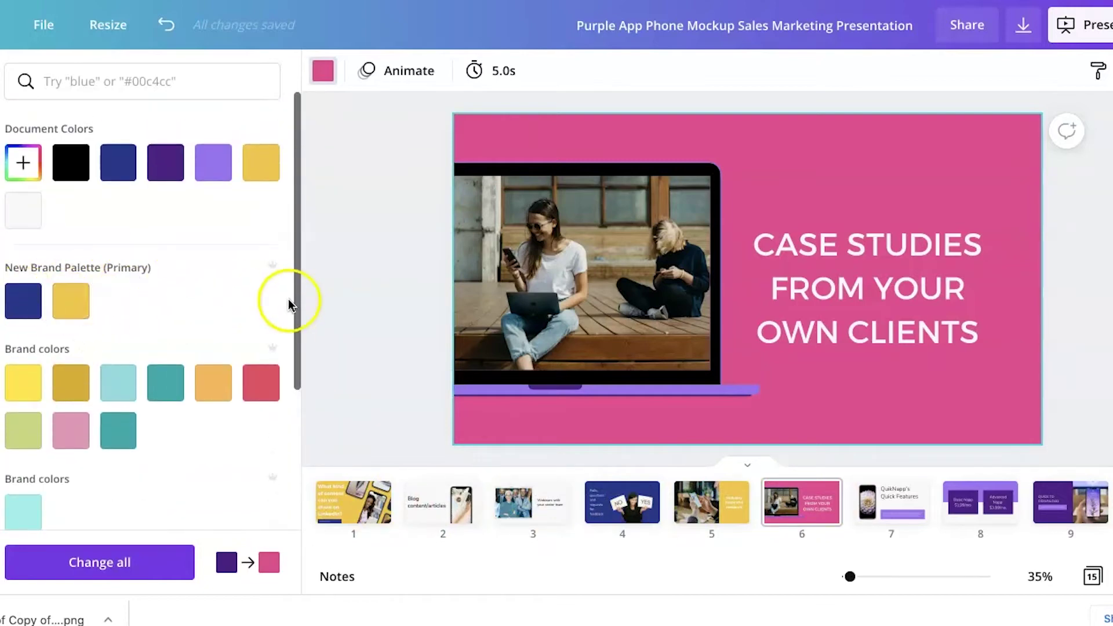
Step: Change the font of the second slide's "Blog content/articles" heading to Montserrat Classic
{"action": "left_click", "coordinate": [352, 508]}
{"action": "key", "text": "Right"}
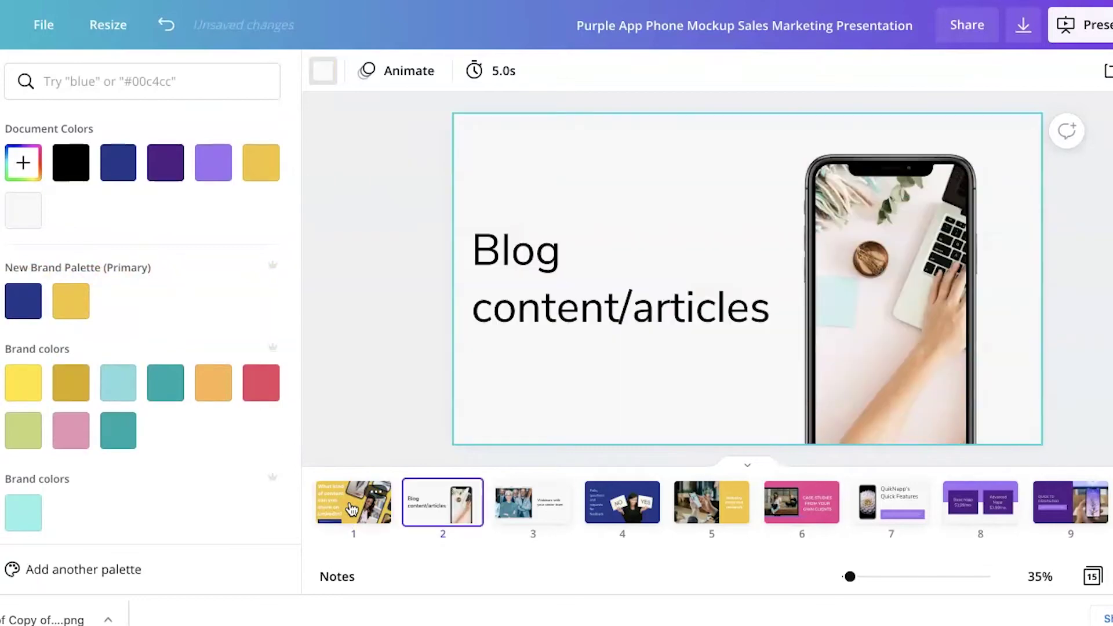
{"action": "left_click", "coordinate": [613, 311]}
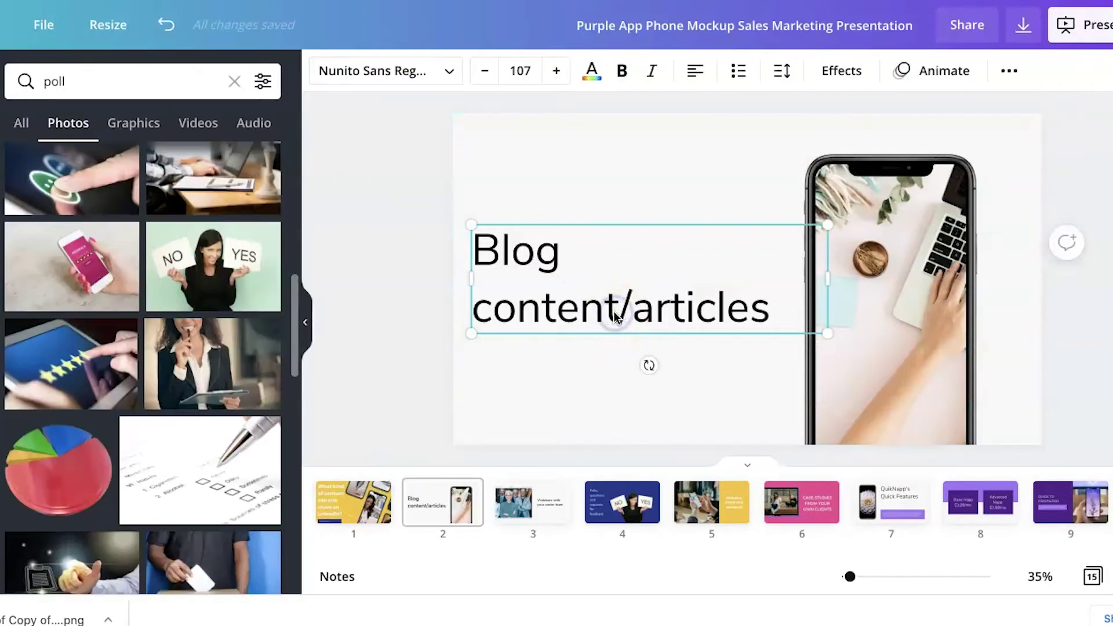
{"action": "left_click", "coordinate": [419, 79]}
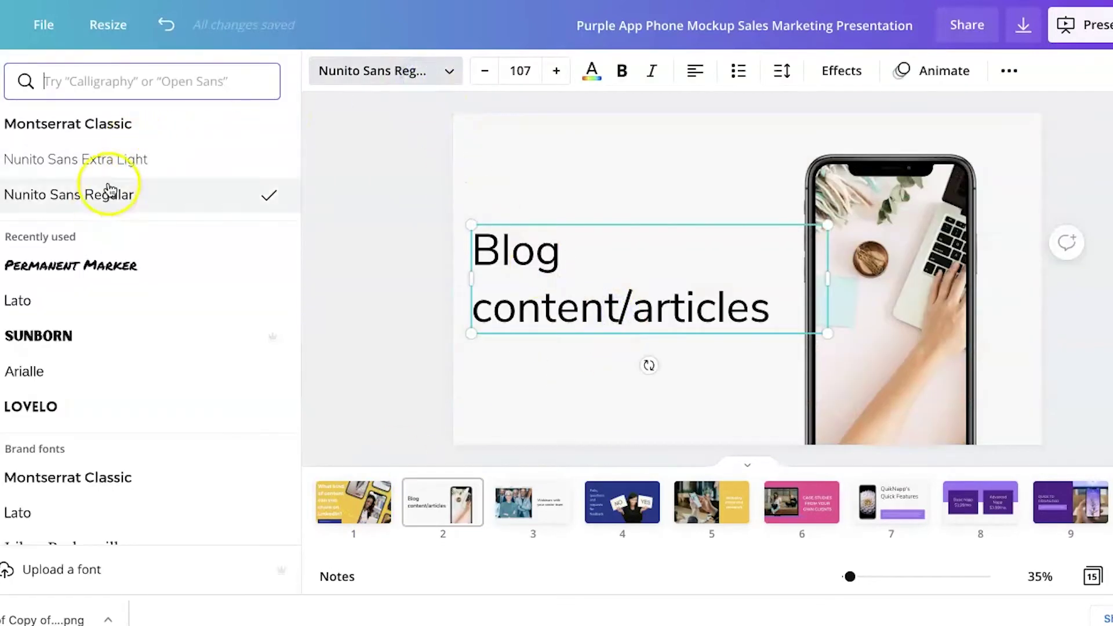
{"action": "left_click", "coordinate": [131, 124]}
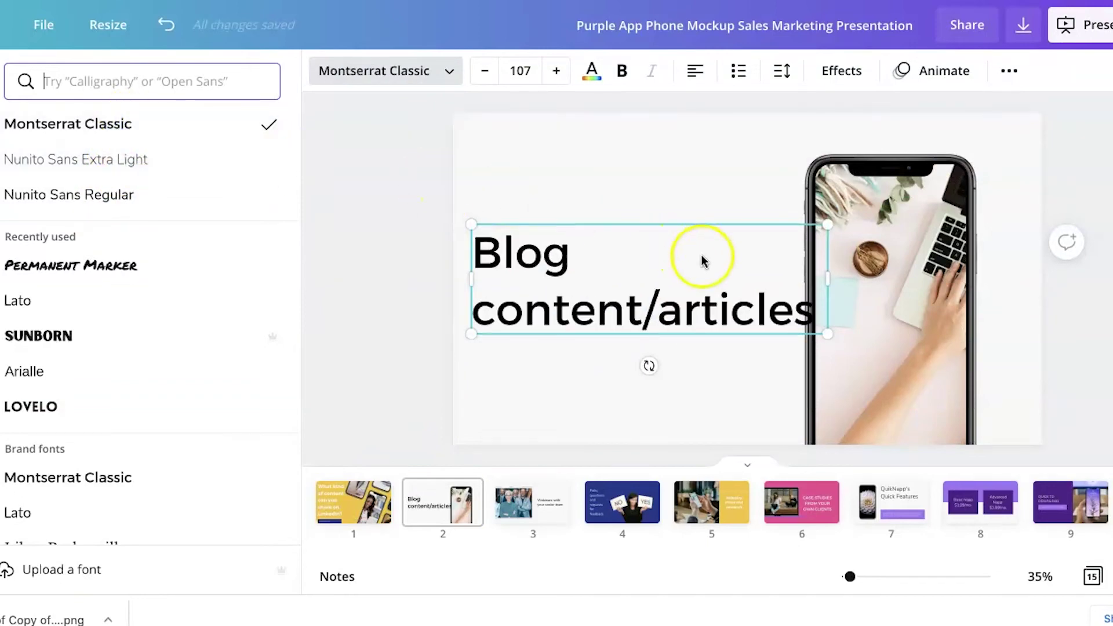
Step: Narrow the second slide's heading box to about 1,136 wide and reduce its font size to 97.9
{"action": "mouse_move", "coordinate": [806, 279]}
{"action": "left_mouse_down"}
{"action": "mouse_move", "coordinate": [794, 278]}
{"action": "mouse_move", "coordinate": [819, 277]}
{"action": "left_mouse_up"}
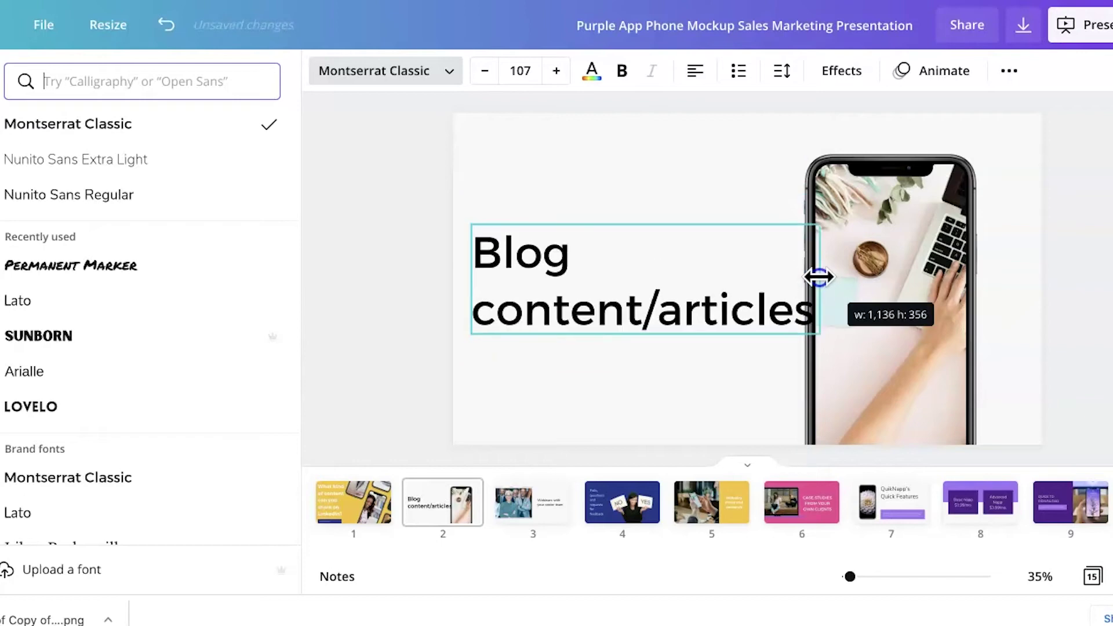
{"action": "left_click", "coordinate": [484, 71]}
{"action": "left_click", "coordinate": [484, 71]}
{"action": "left_click", "coordinate": [484, 70]}
{"action": "left_click", "coordinate": [484, 71]}
{"action": "left_click", "coordinate": [484, 70]}
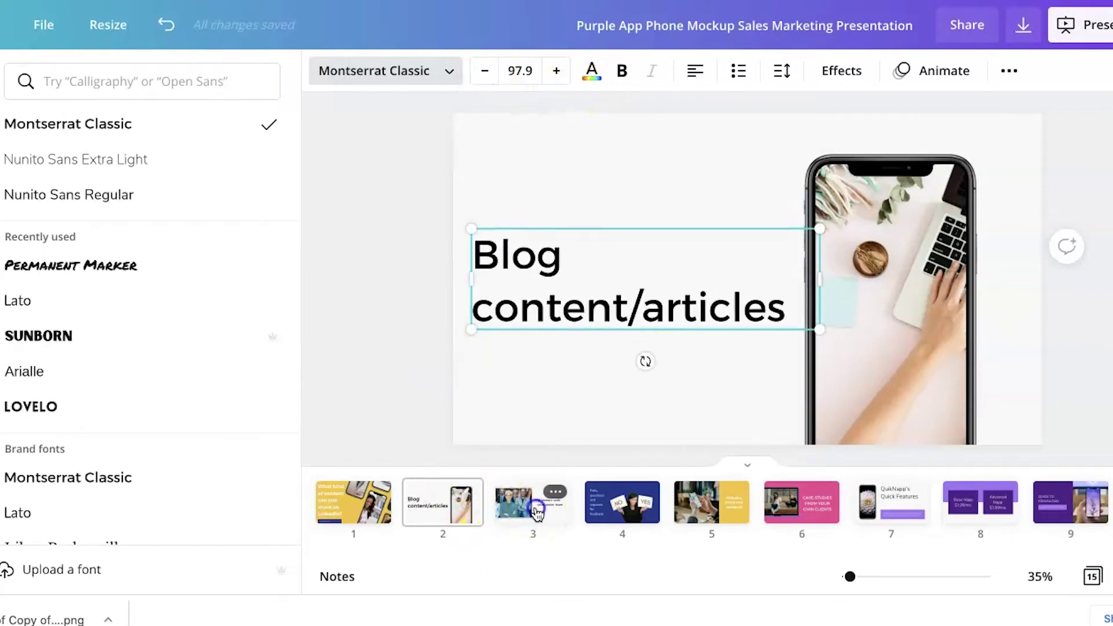
Step: Change the font of the third slide's "Webinars with your senior team" text to Montserrat Classic
{"action": "left_click", "coordinate": [538, 513]}
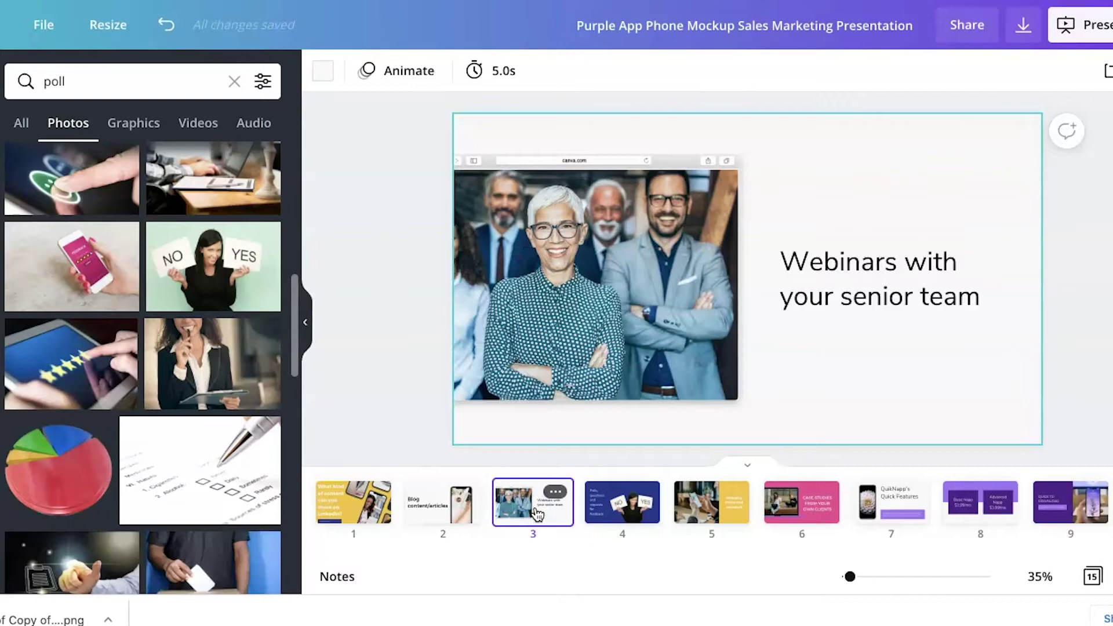
{"action": "left_click", "coordinate": [815, 295]}
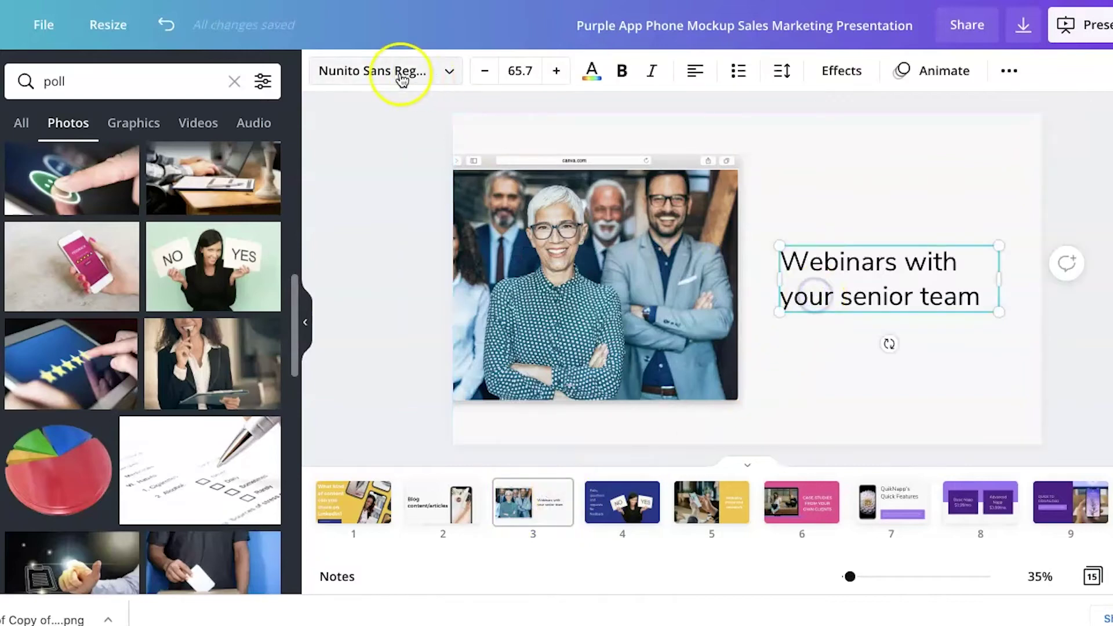
{"action": "left_click", "coordinate": [414, 80]}
{"action": "left_click", "coordinate": [92, 123]}
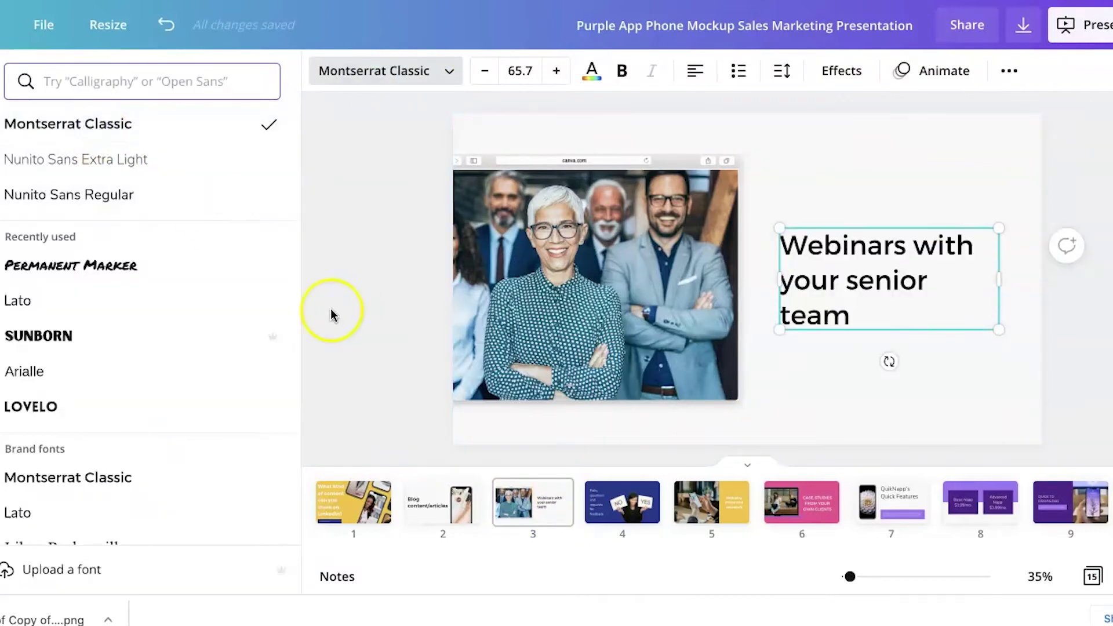
{"action": "left_click", "coordinate": [855, 149]}
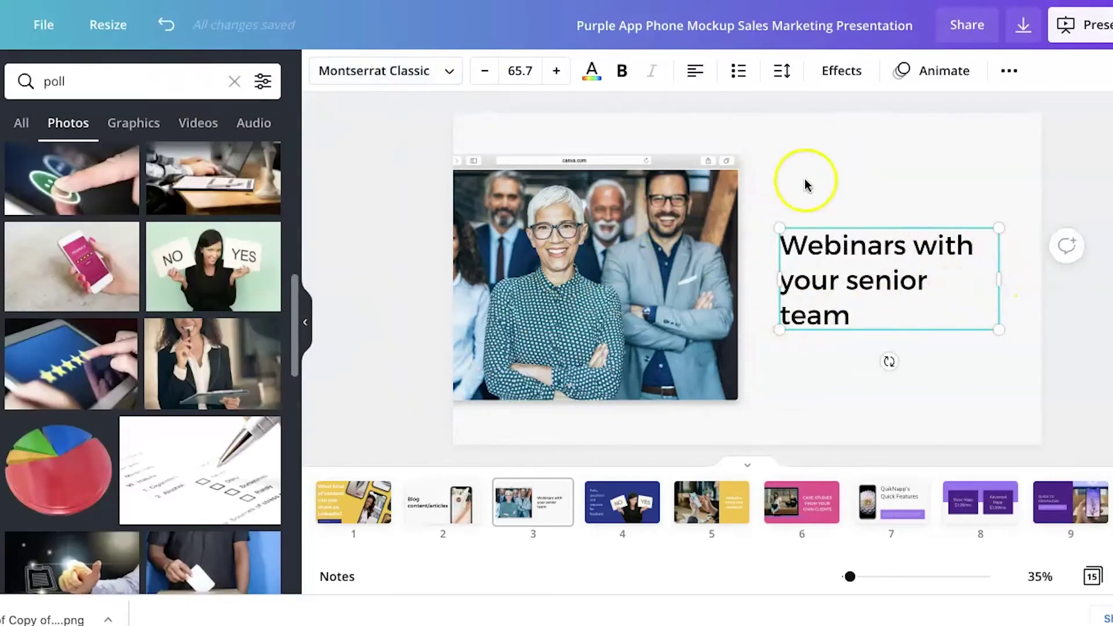
Step: Change the third slide's background to the orange from the New Brand Palette (Secondary)
{"action": "left_click", "coordinate": [929, 155]}
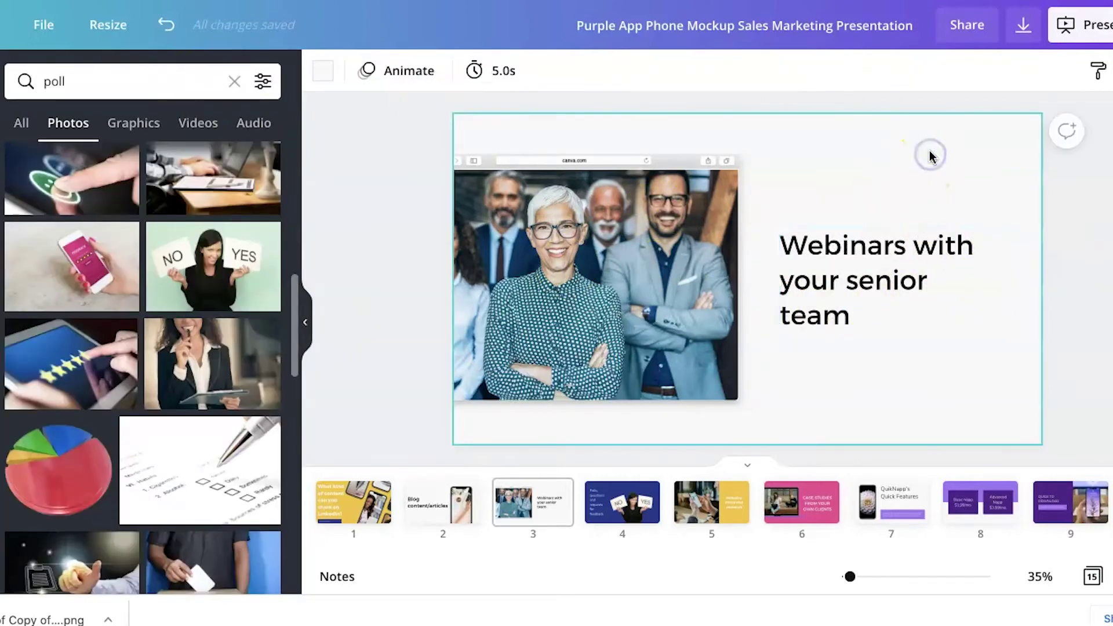
{"action": "left_click", "coordinate": [324, 77]}
{"action": "scroll", "coordinate": [221, 475], "scroll_direction": "down", "scroll_amount": 5}
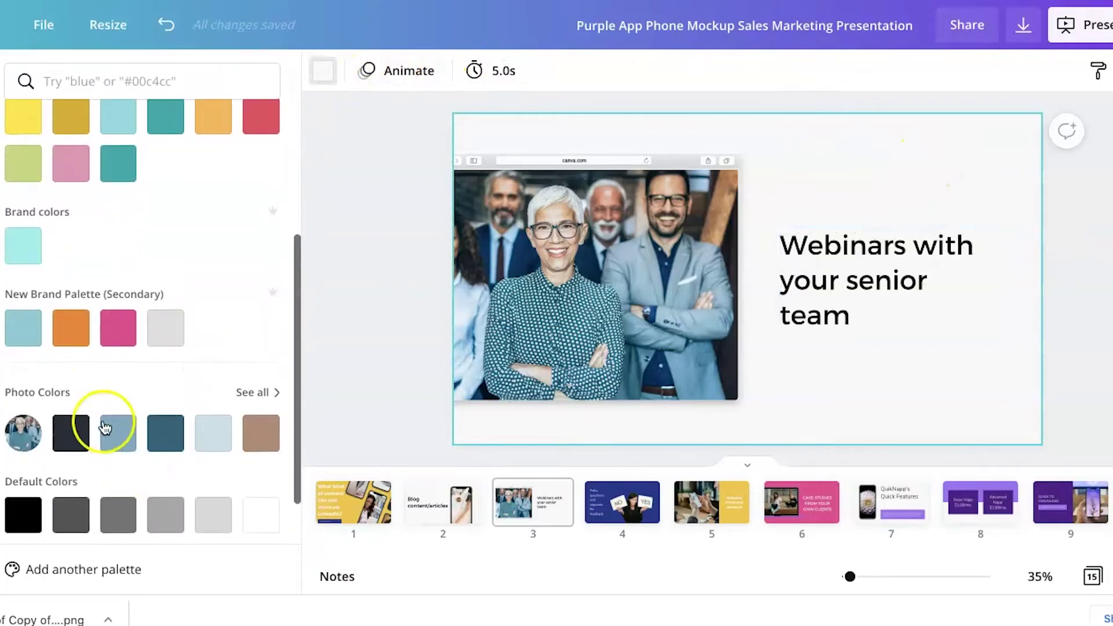
{"action": "left_click", "coordinate": [70, 327]}
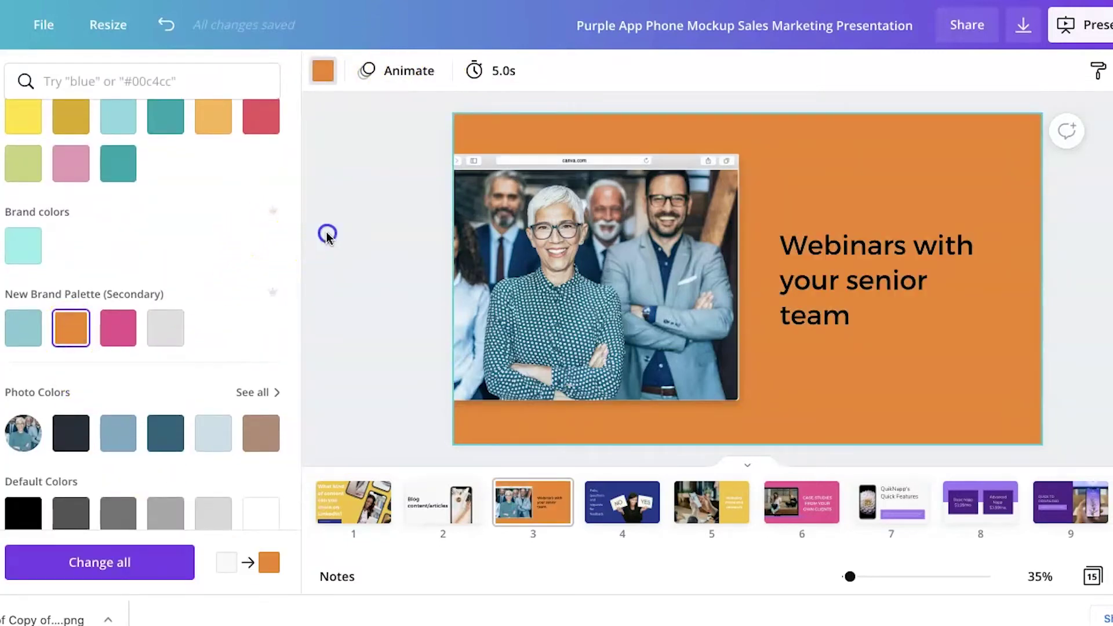
{"action": "left_click", "coordinate": [326, 234]}
Step: Set the fourth slide's "Polls, questions and requests for feedback" text in Montserrat Classic and open the fifth slide
{"action": "left_click", "coordinate": [641, 519]}
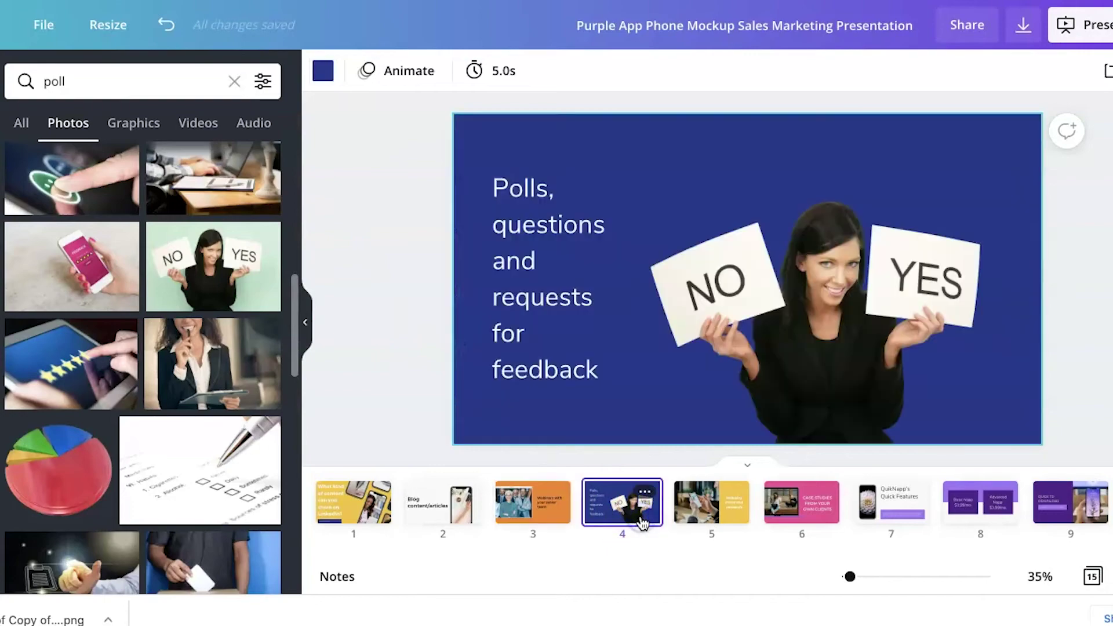
{"action": "left_click", "coordinate": [552, 371]}
{"action": "left_click", "coordinate": [432, 73]}
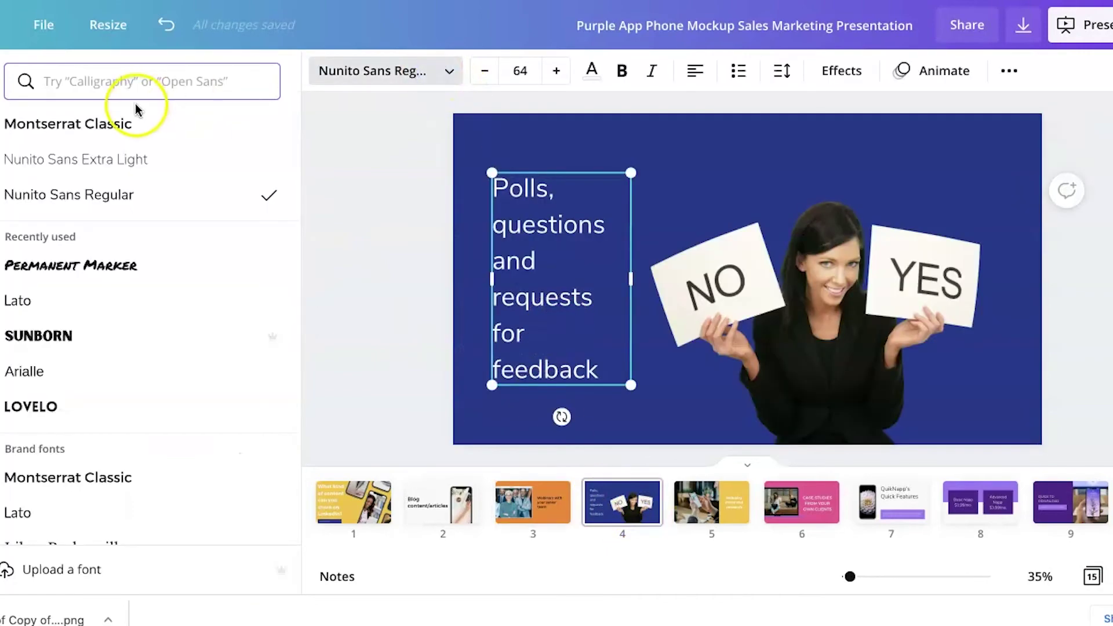
{"action": "left_click", "coordinate": [118, 122]}
{"action": "left_click", "coordinate": [715, 504]}
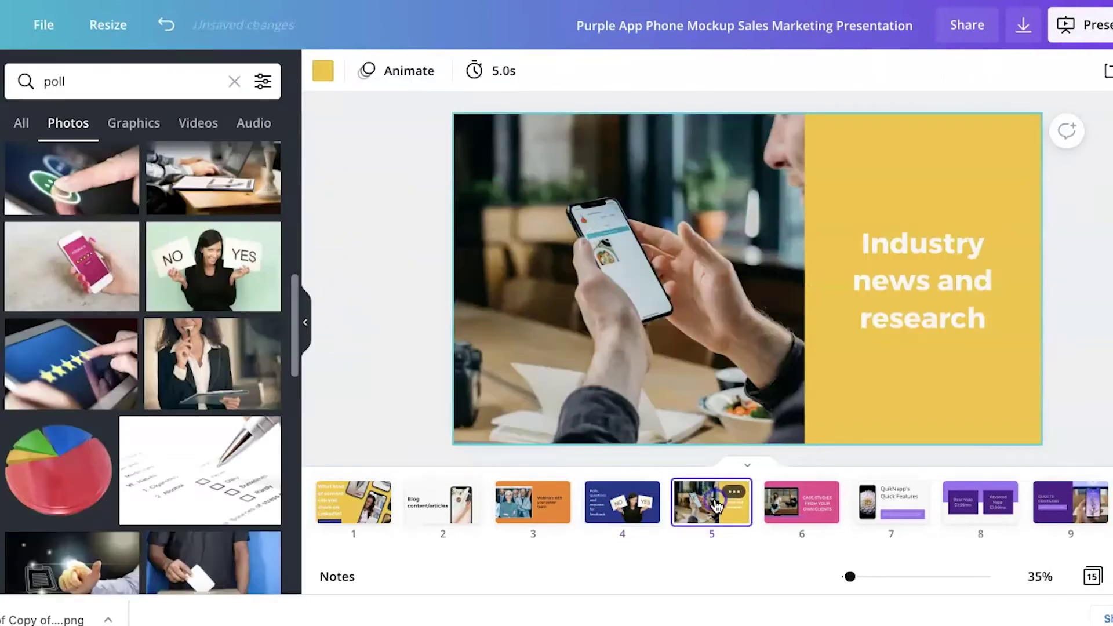
Step: Replace the seventh slide's heading with the blog post's line "Eye-catching visuals and statistics (1200x627 pixel images are optimal)"
{"action": "left_click", "coordinate": [789, 508]}
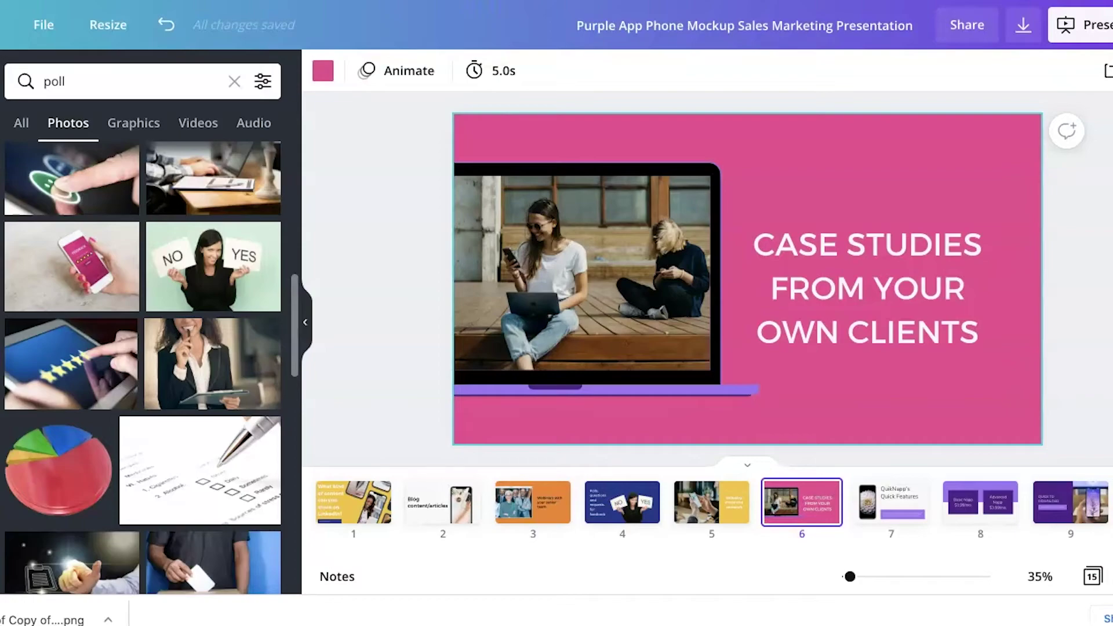
{"action": "key", "text": "ctrl+Tab"}
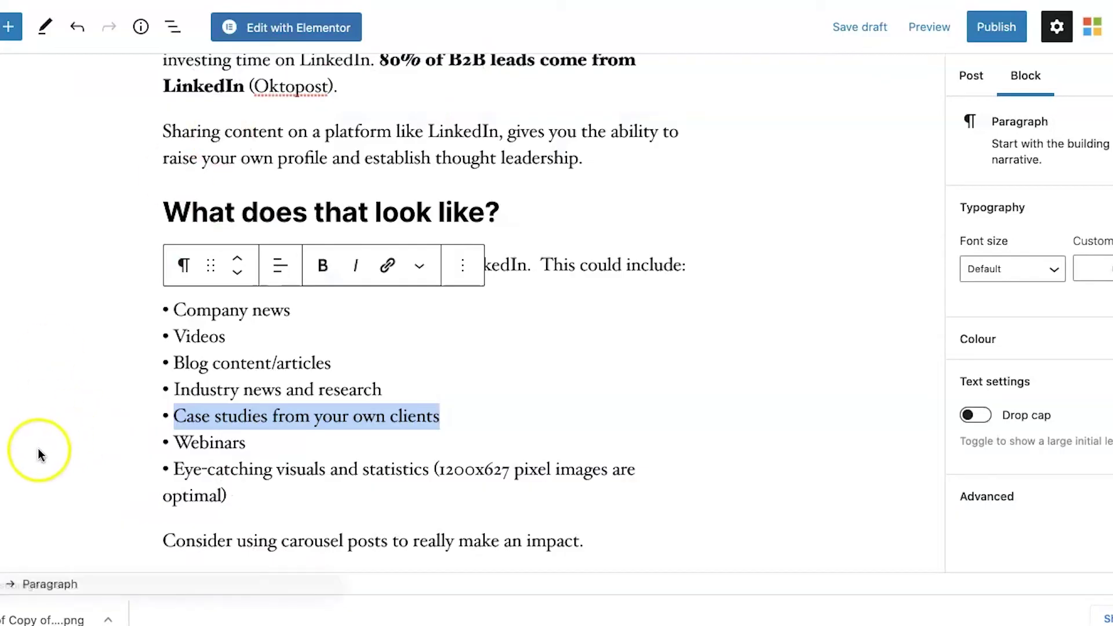
{"action": "left_click_drag", "start_coordinate": [249, 496], "coordinate": [183, 467]}
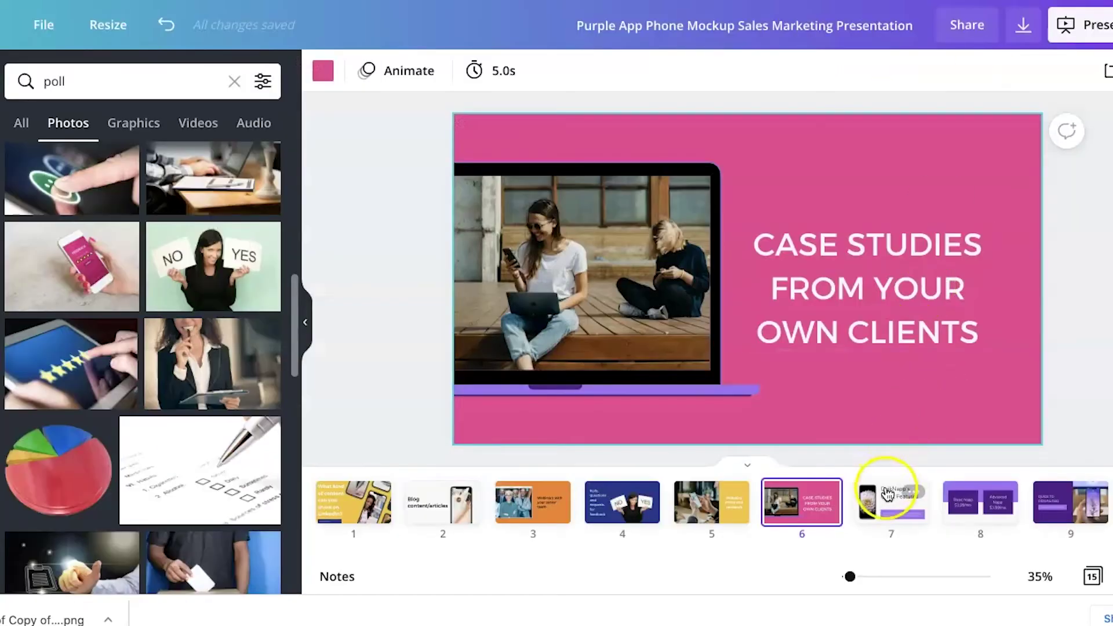
{"action": "left_click", "coordinate": [888, 490]}
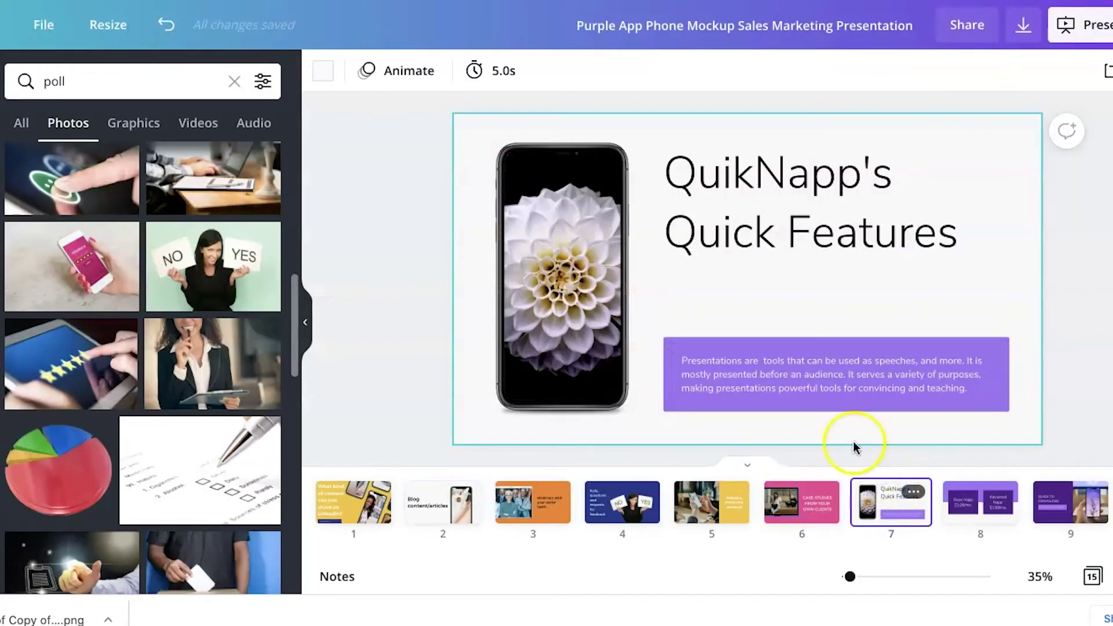
{"action": "left_click", "coordinate": [845, 230]}
{"action": "left_click", "coordinate": [846, 234]}
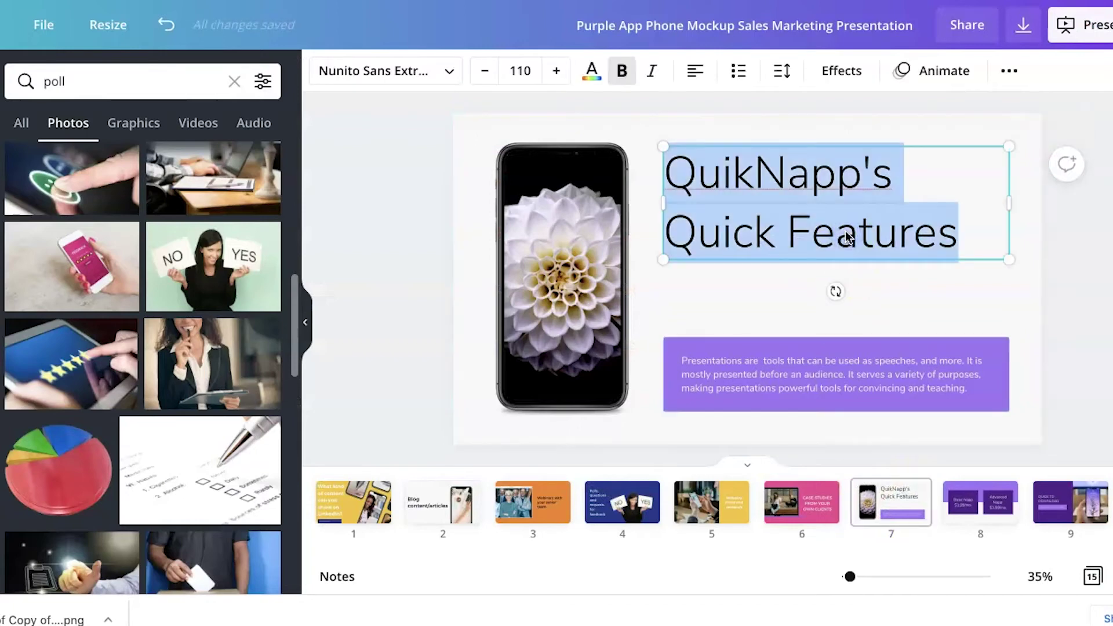
{"action": "type", "text": "Eye-catching visuals and statistics (1200x627 pixel images are optional)"}
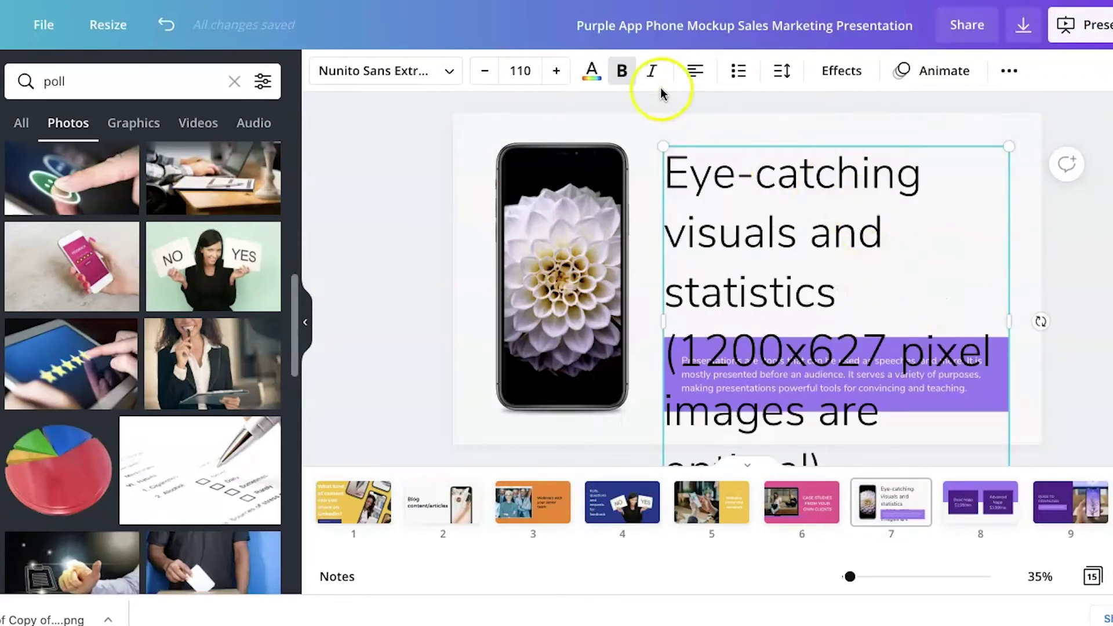
Step: Reduce the seventh slide's heading to font size 79.7 and set it in Montserrat Classic
{"action": "left_click", "coordinate": [485, 72]}
{"action": "left_click", "coordinate": [487, 74]}
{"action": "left_click", "coordinate": [492, 75]}
{"action": "left_click", "coordinate": [492, 76]}
{"action": "left_click", "coordinate": [491, 75]}
{"action": "left_click", "coordinate": [491, 75]}
{"action": "left_click", "coordinate": [492, 75]}
{"action": "left_click", "coordinate": [415, 70]}
{"action": "left_click", "coordinate": [132, 126]}
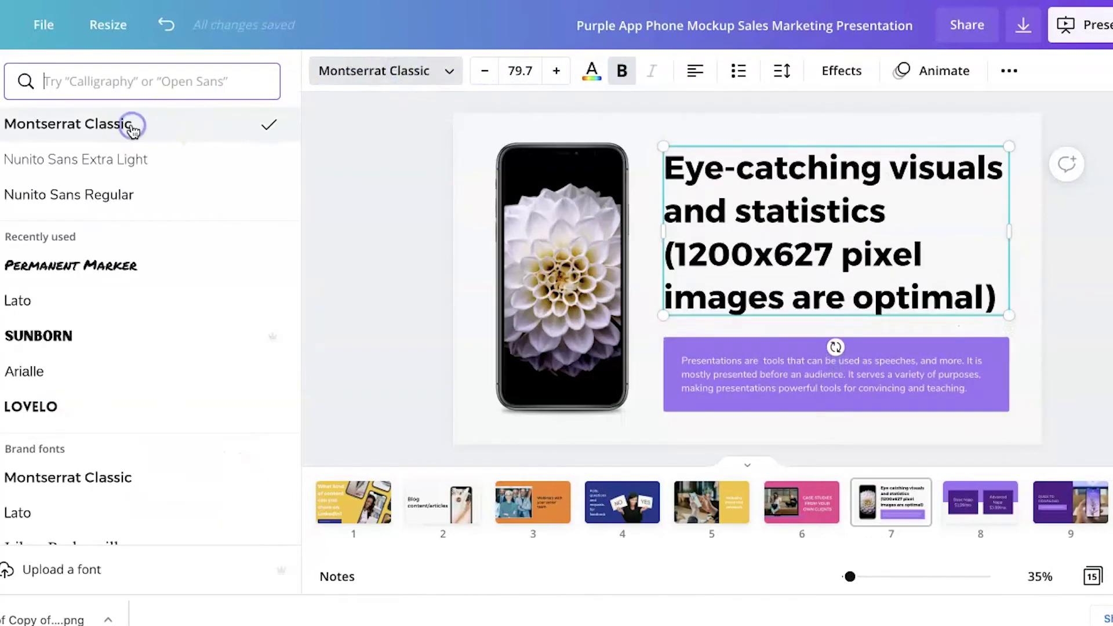
{"action": "left_click", "coordinate": [318, 287]}
Step: Delete the description text and its purple box from the seventh slide and centre the heading vertically on the slide
{"action": "left_click", "coordinate": [768, 378]}
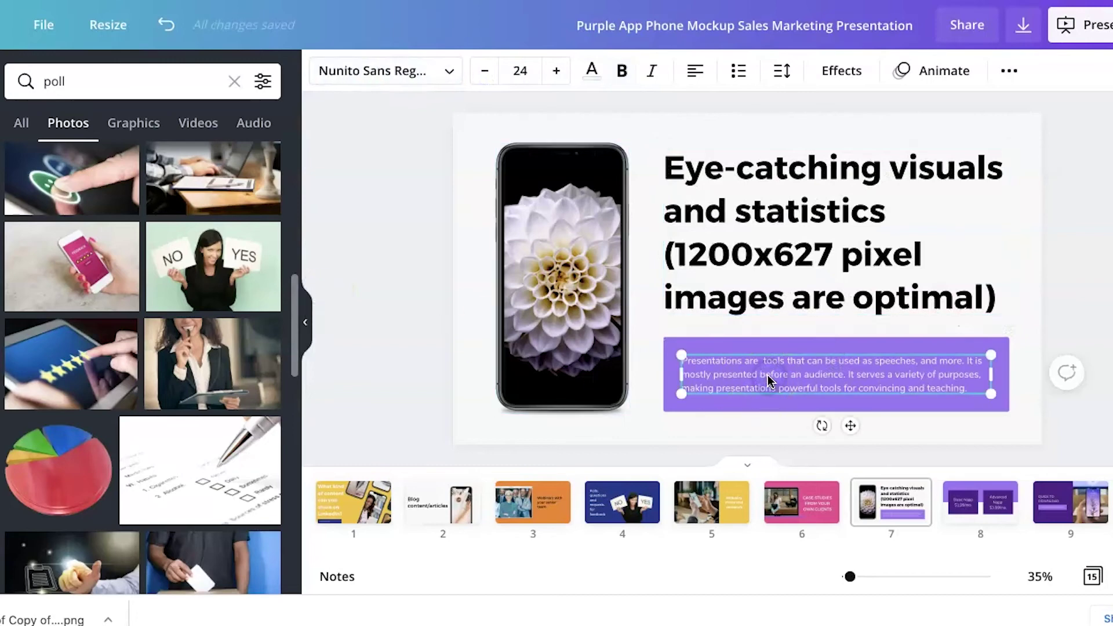
{"action": "key", "text": "Delete"}
{"action": "left_click", "coordinate": [768, 377]}
{"action": "key", "text": "Delete"}
{"action": "left_click_drag", "start_coordinate": [791, 282], "coordinate": [787, 329]}
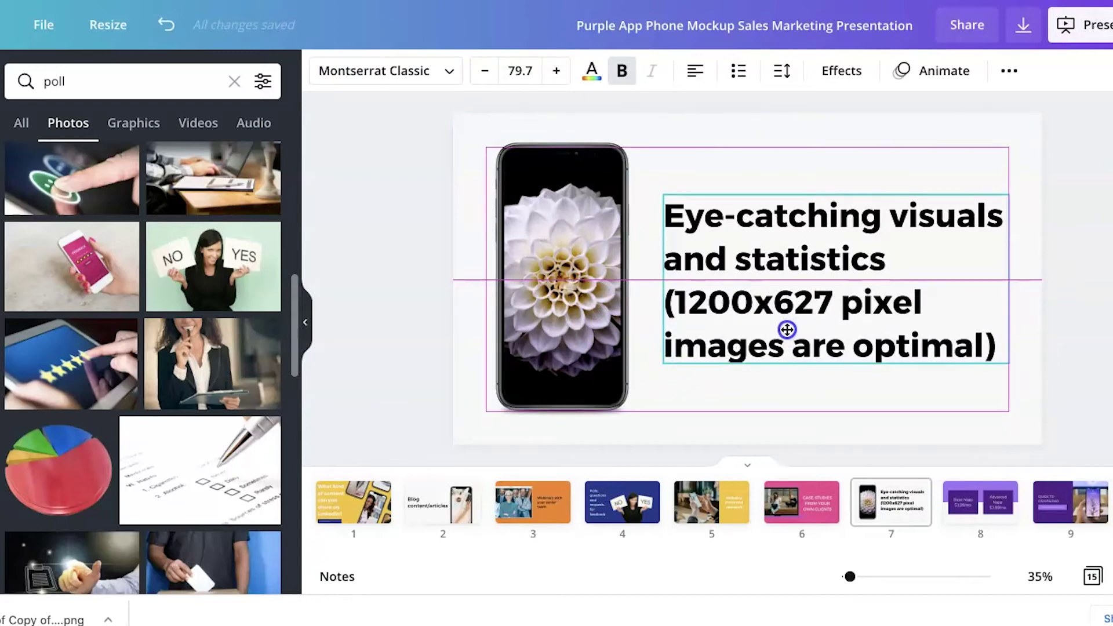
{"action": "left_click_drag", "start_coordinate": [787, 329], "coordinate": [786, 329]}
Step: Remove the flower photo from the seventh slide's phone frame and search the elements for "statistics"
{"action": "double_click", "coordinate": [553, 270]}
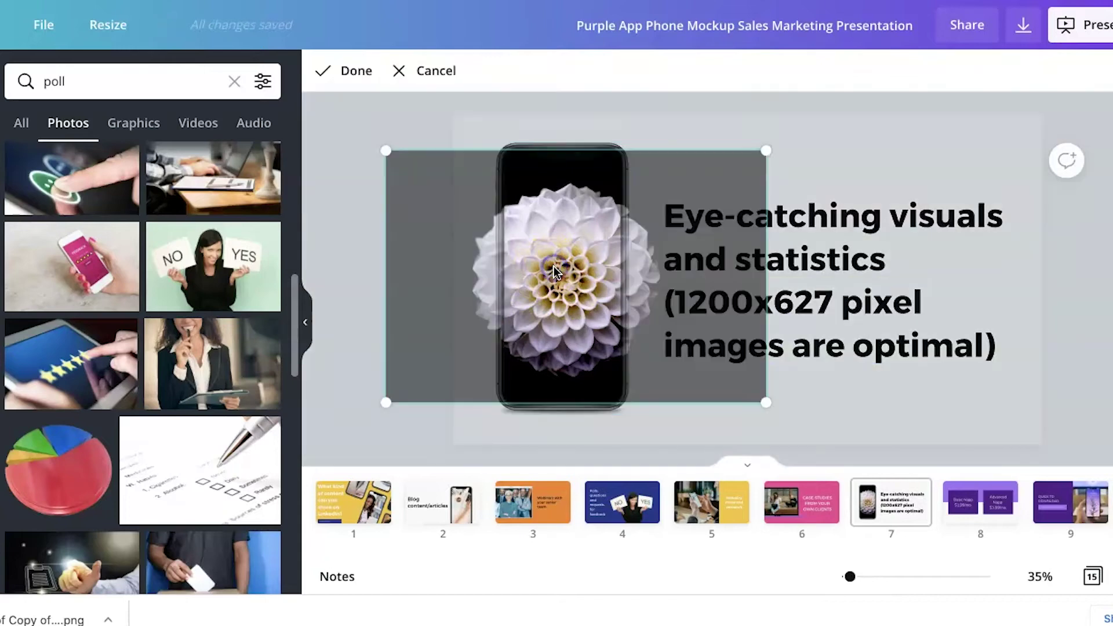
{"action": "key", "text": "Escape"}
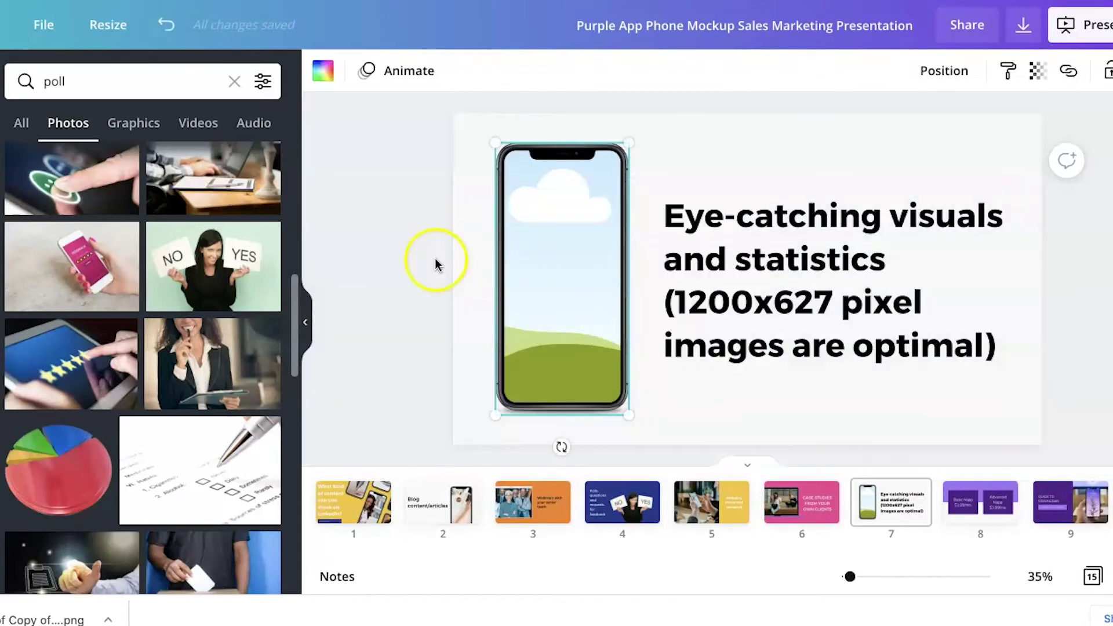
{"action": "left_click", "coordinate": [234, 82]}
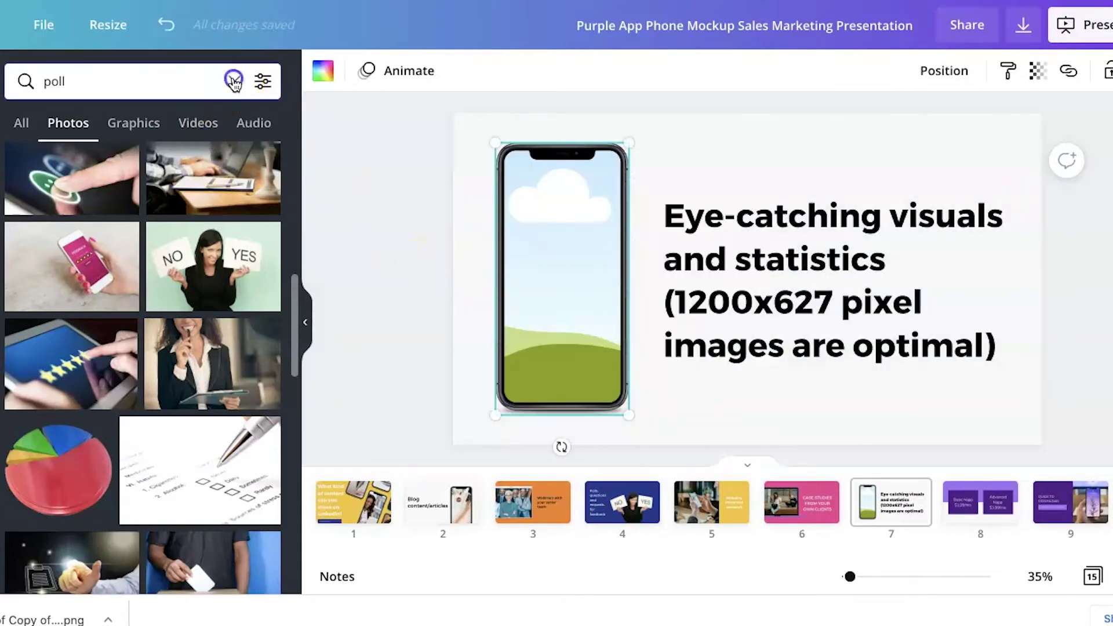
{"action": "left_click", "coordinate": [171, 79]}
{"action": "type", "text": "statistics"}
{"action": "key", "text": "Return"}
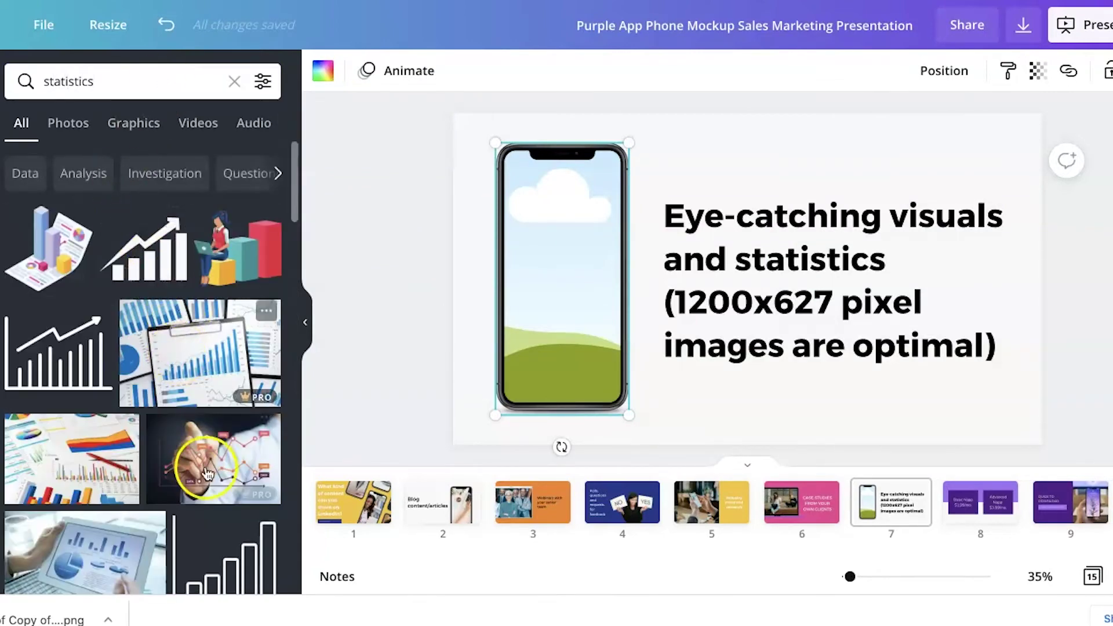
Step: Try the 8-second video of a phone displaying a chart in the seventh slide's phone frame
{"action": "scroll", "coordinate": [214, 473], "scroll_direction": "down", "scroll_amount": 5}
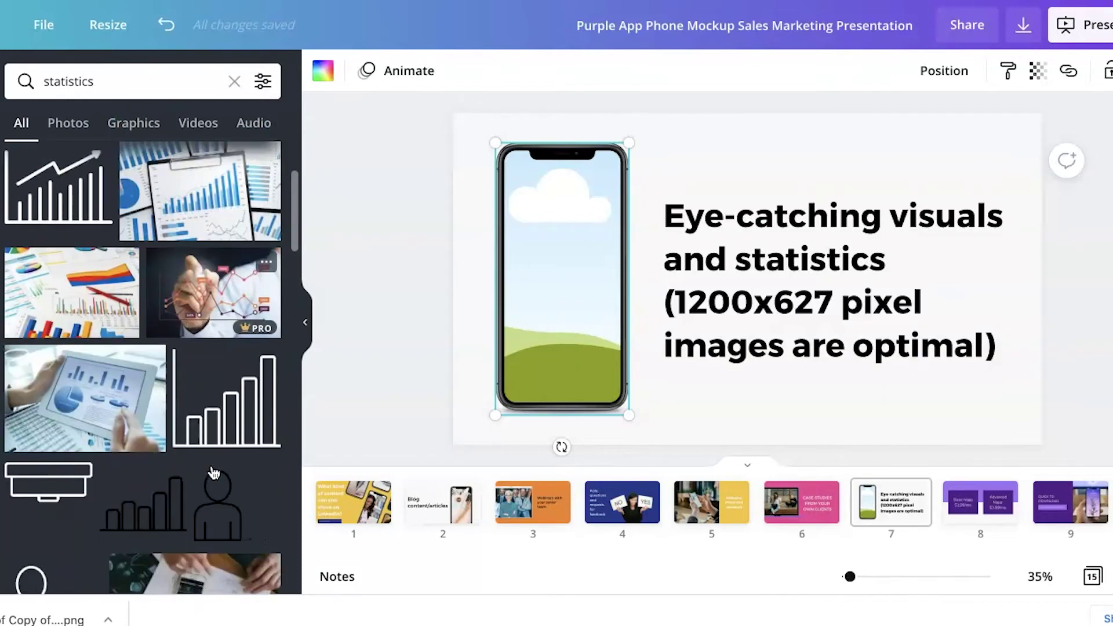
{"action": "left_click", "coordinate": [209, 312]}
{"action": "left_click_drag", "start_coordinate": [209, 311], "coordinate": [566, 291]}
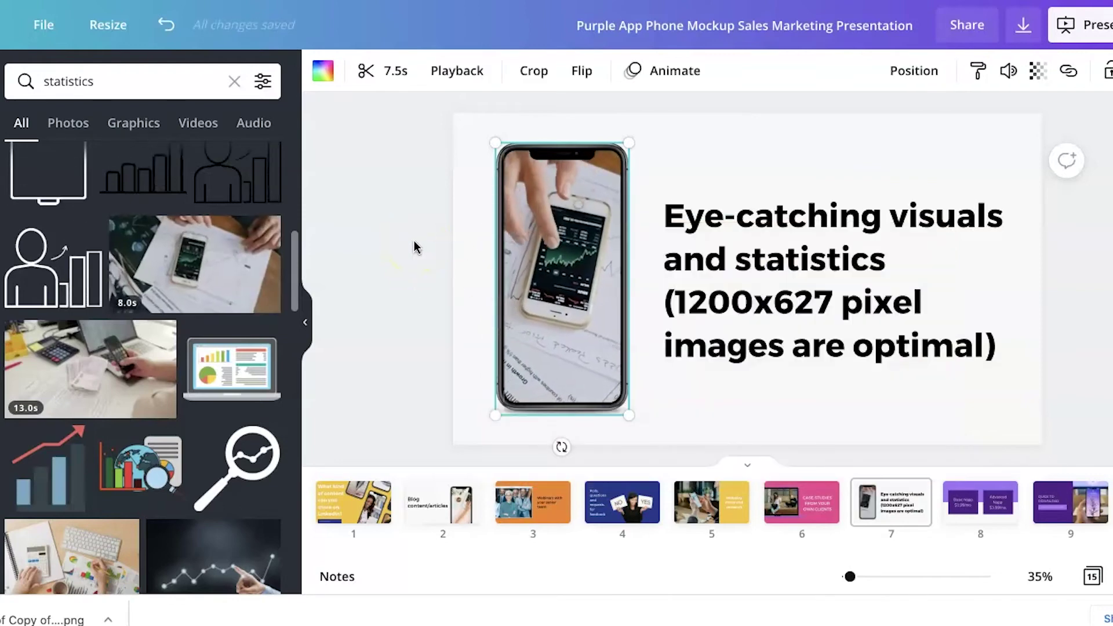
Step: Fill the seventh slide's phone frame with the desk photo of a keyboard, printed charts and a coffee cup
{"action": "scroll", "coordinate": [165, 472], "scroll_direction": "down", "scroll_amount": 5}
{"action": "left_click_drag", "start_coordinate": [80, 376], "coordinate": [527, 280]}
{"action": "left_click", "coordinate": [411, 227]}
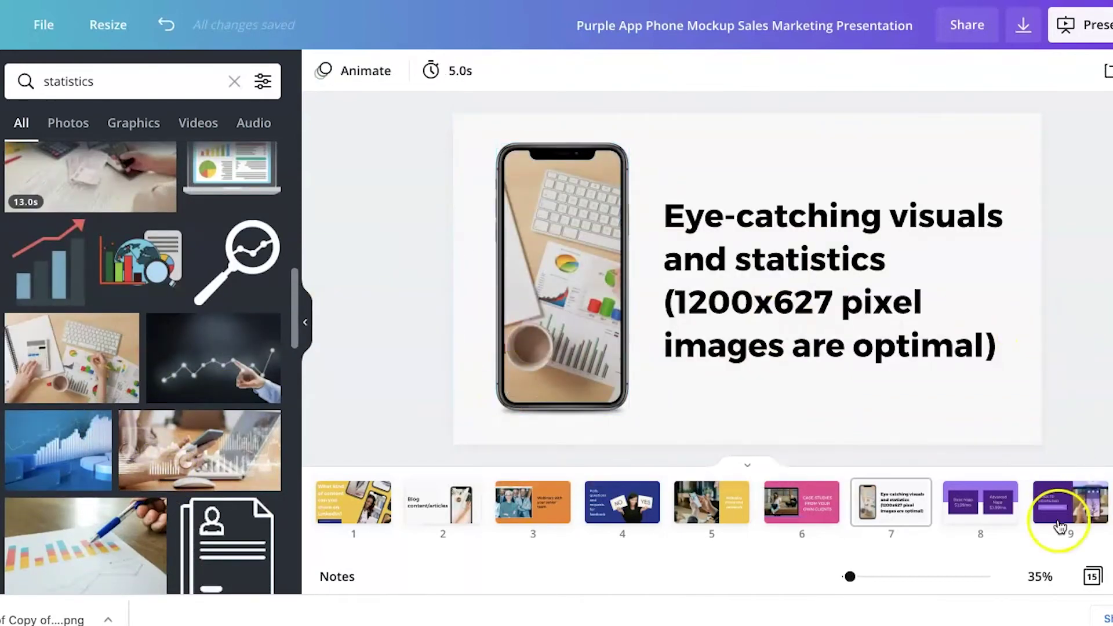
Step: Delete the eighth slide with the two purple boxes and every template slide after the "QUICK TO DOWNLOAD" slide
{"action": "left_click", "coordinate": [972, 515]}
{"action": "key", "text": "Delete"}
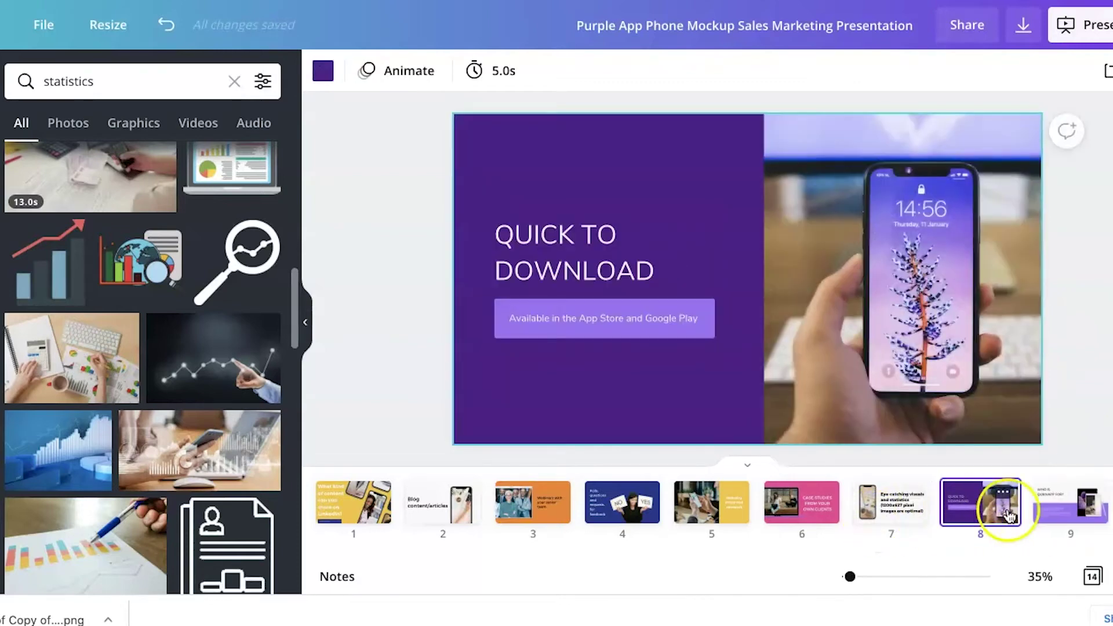
{"action": "left_click", "coordinate": [1054, 499]}
{"action": "key", "text": "Delete"}
{"action": "key", "text": "Delete"}
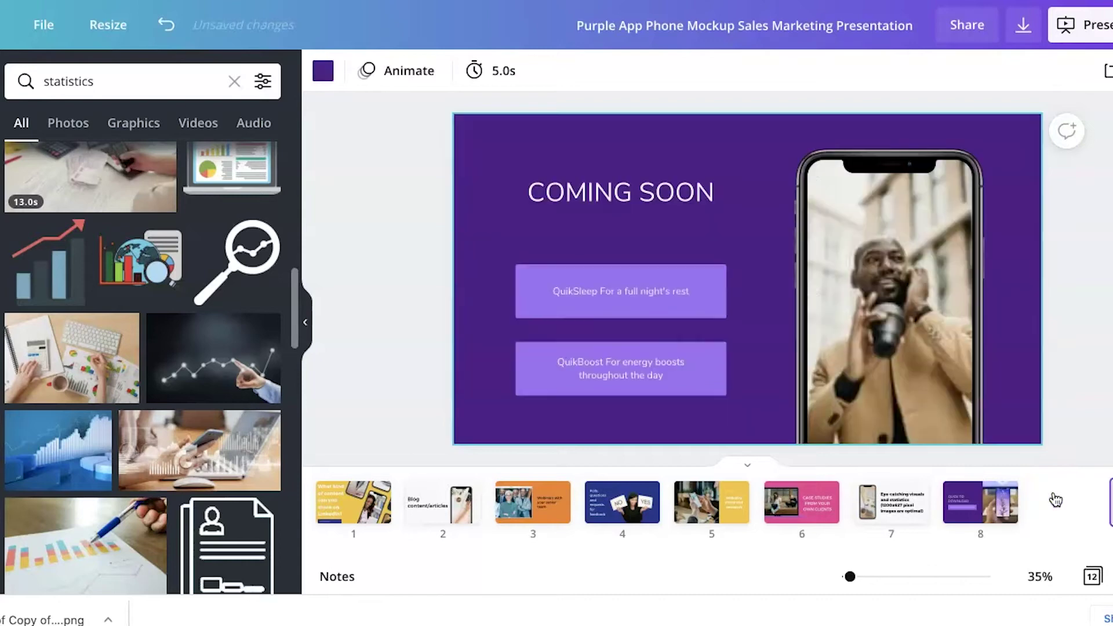
{"action": "key", "text": "Delete"}
{"action": "key", "text": "Delete"}
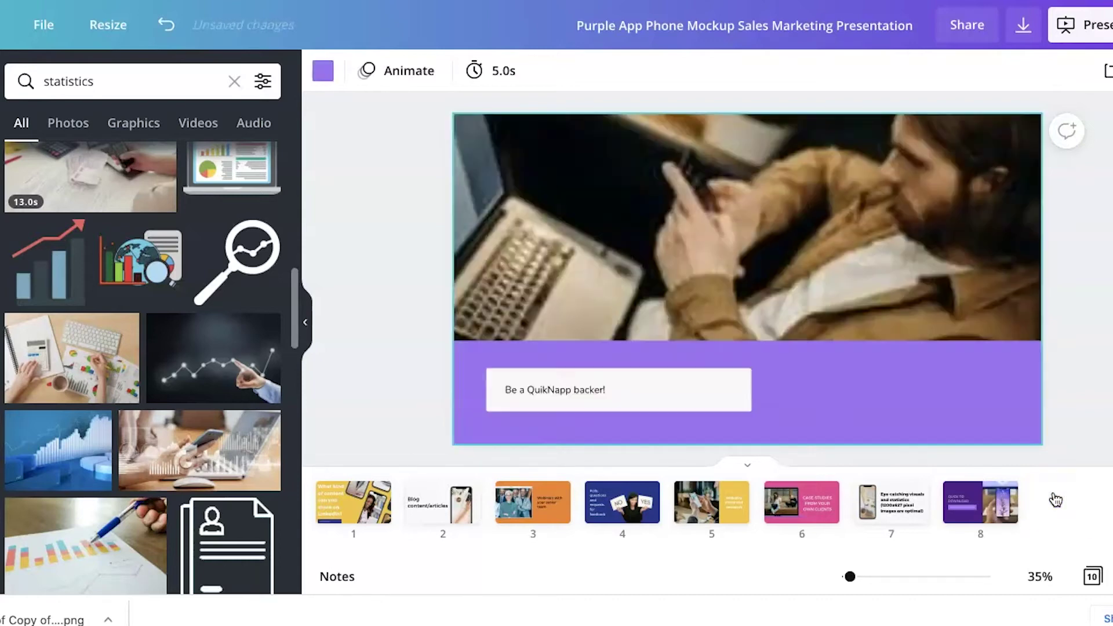
{"action": "key", "text": "Delete"}
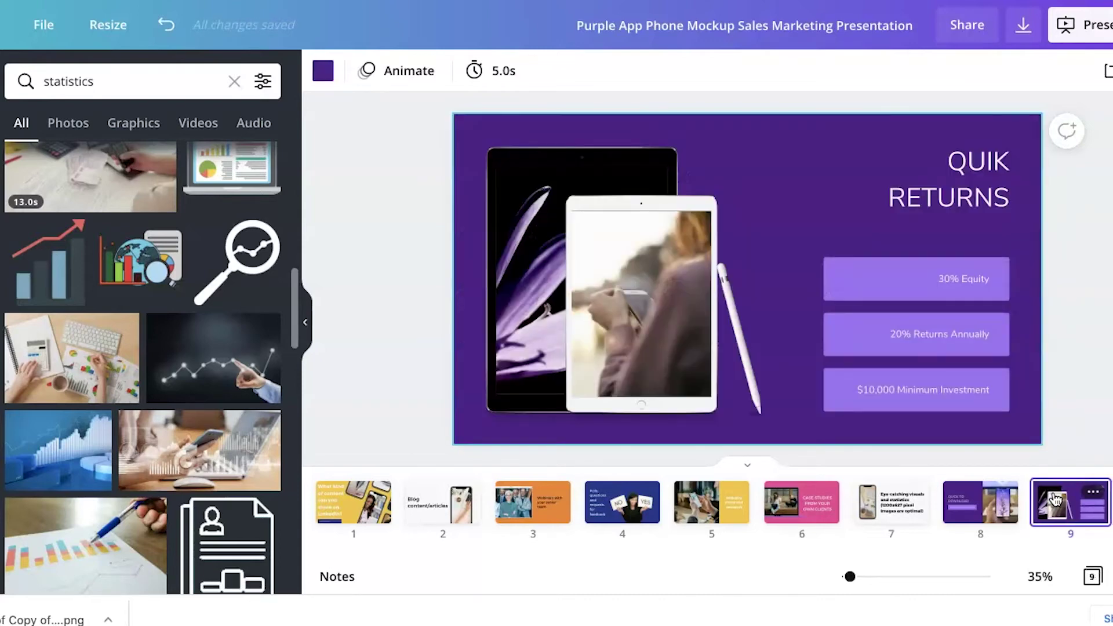
{"action": "key", "text": "Delete"}
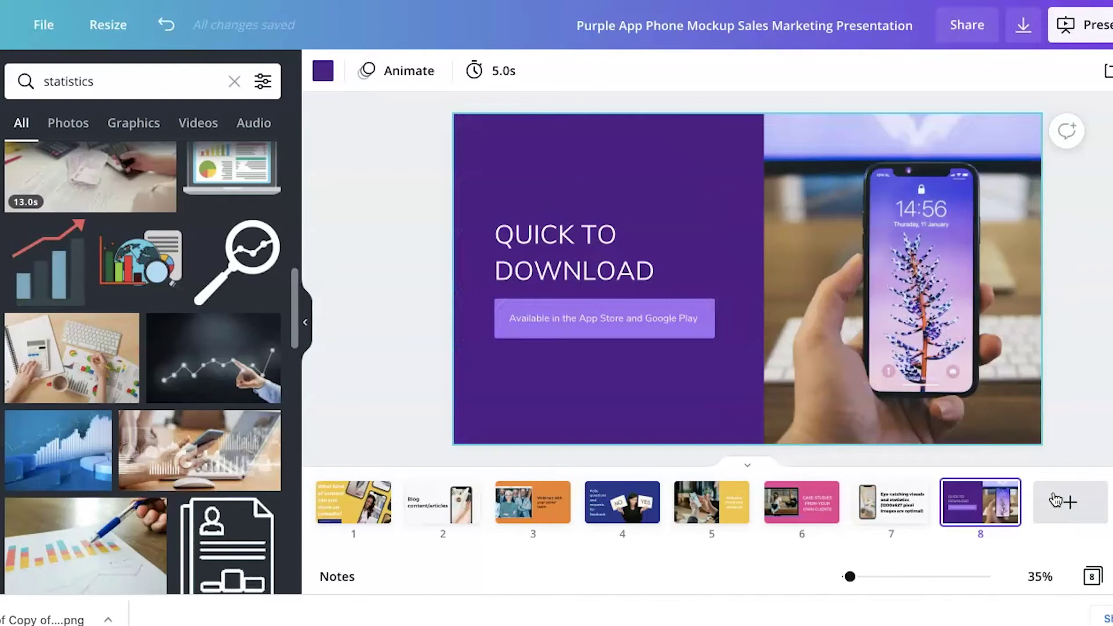
Step: Replace the last slide's heading with "WHAT CONTENT ARE YOU CREATING FOR YOUR COMPANY PAGE TODAY?"
{"action": "left_click", "coordinate": [646, 272]}
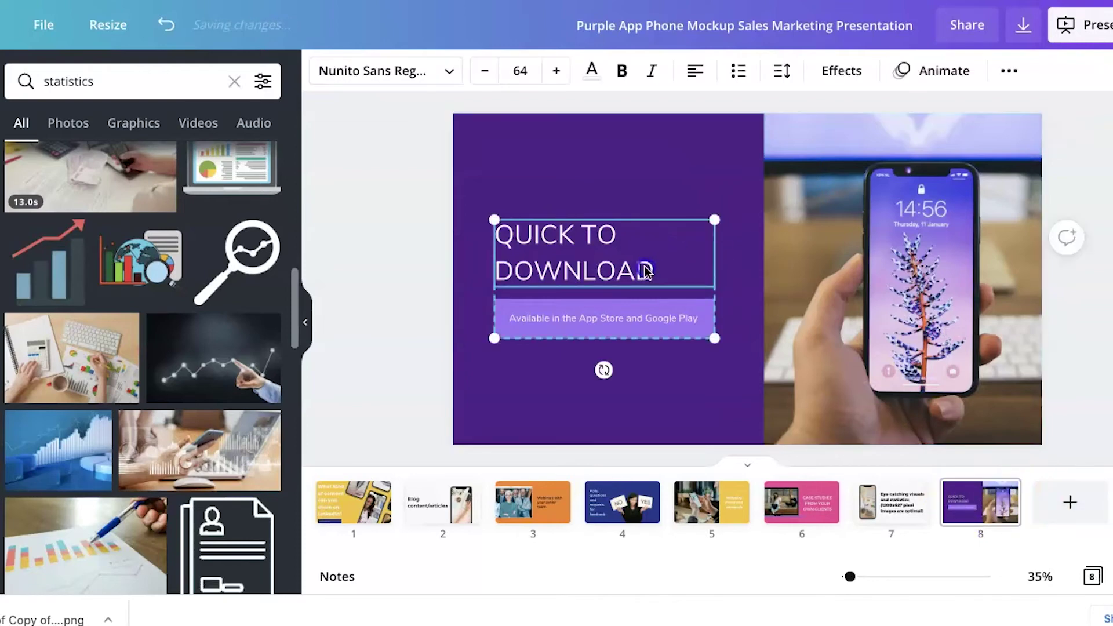
{"action": "double_click", "coordinate": [646, 273]}
{"action": "type", "text": "WHAT CO"}
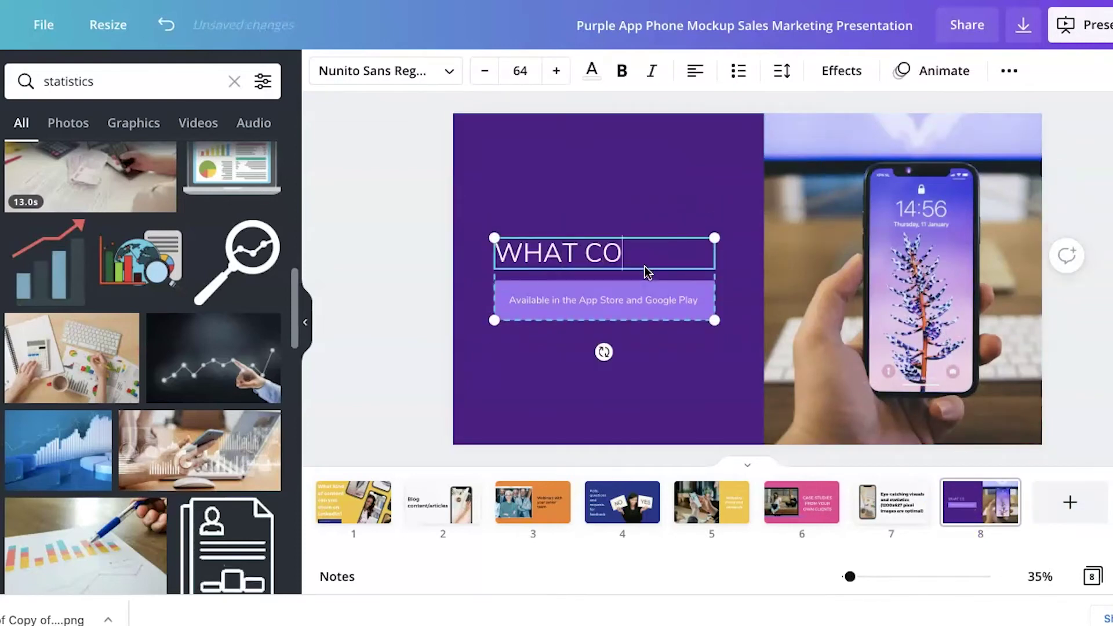
{"action": "type", "text": "NTENT ARE YOU C"}
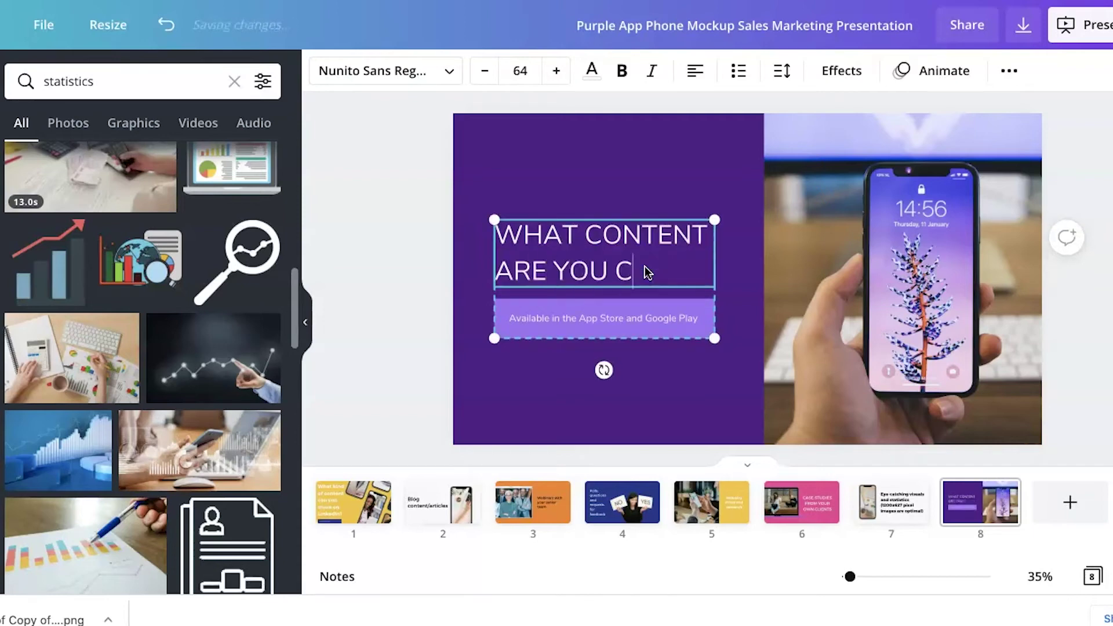
{"action": "type", "text": "REATING FOR YOUR COMPANY PAGE TODAY?"}
Step: Delete the "Available in the App Store and Google Play" text from the purple box on the last slide
{"action": "left_click", "coordinate": [669, 302]}
{"action": "left_click", "coordinate": [609, 385]}
{"action": "left_click", "coordinate": [631, 378]}
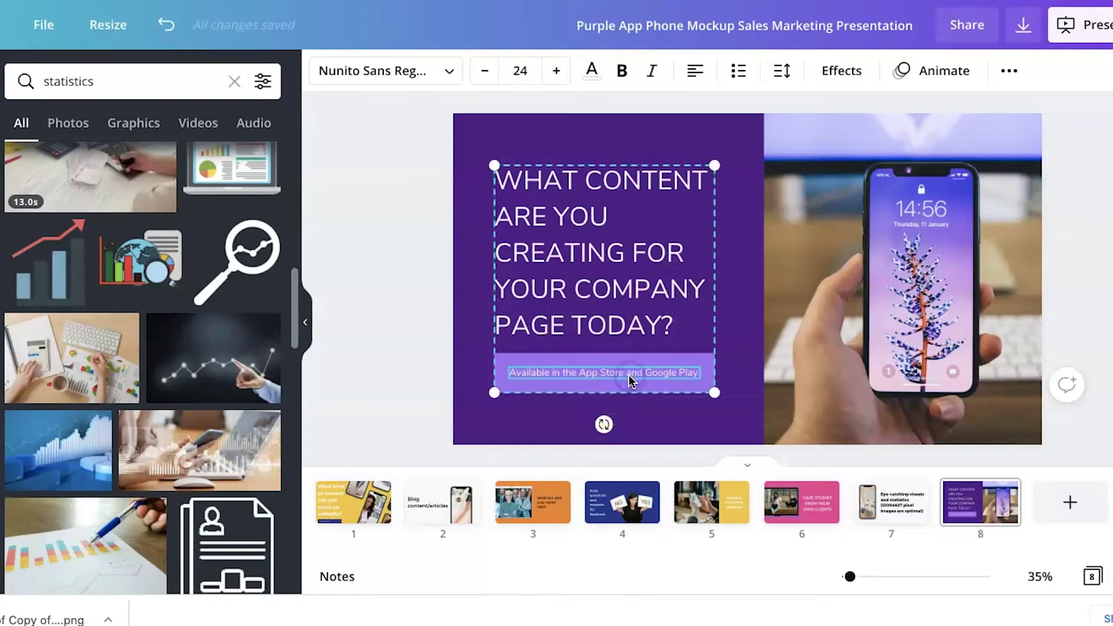
{"action": "key", "text": "BackSpace"}
{"action": "left_click", "coordinate": [415, 303]}
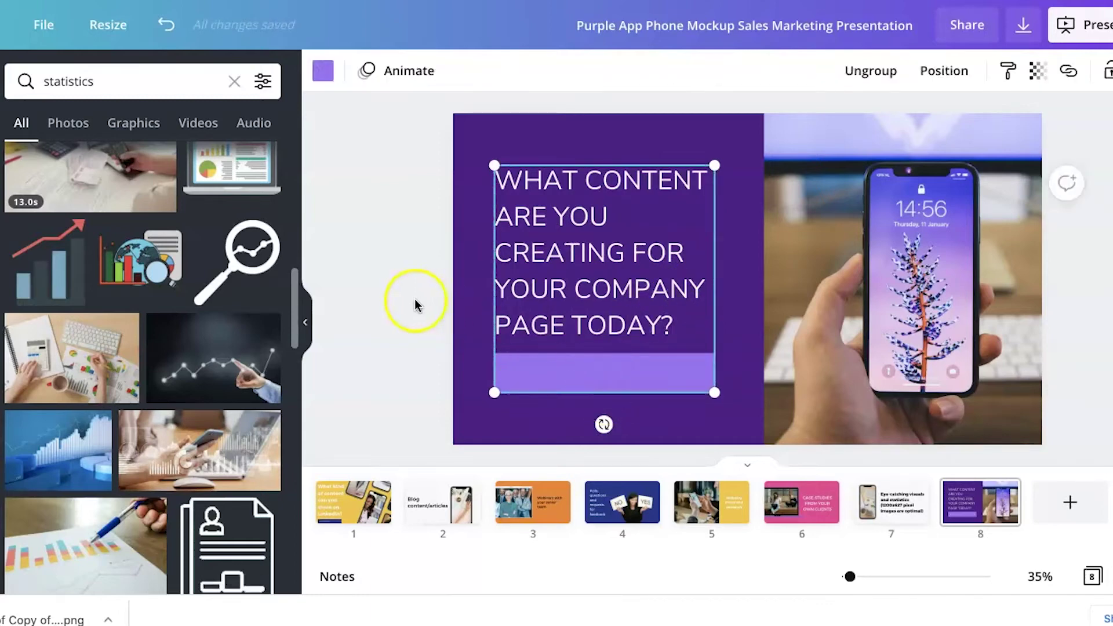
Step: Change the last slide's background to the dark blue brand color
{"action": "left_click", "coordinate": [511, 138]}
{"action": "left_click", "coordinate": [323, 70]}
{"action": "left_click", "coordinate": [23, 301]}
{"action": "left_click", "coordinate": [343, 212]}
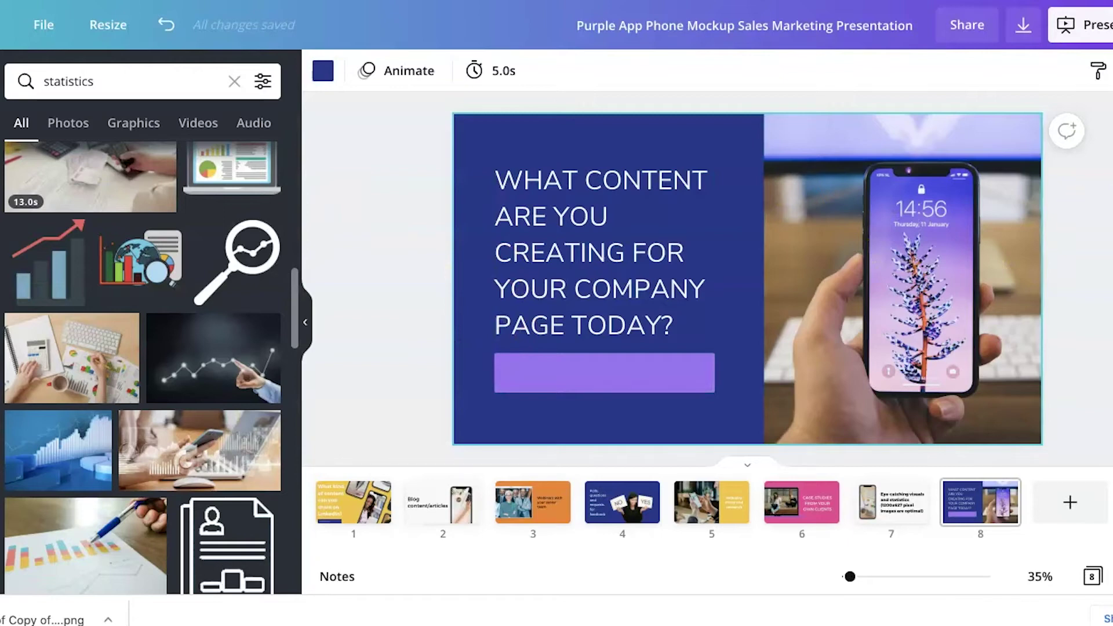
Step: Rename the design as "Carousel post for LinkedIn Company Page"
{"action": "left_click", "coordinate": [908, 30]}
{"action": "left_click_drag", "start_coordinate": [908, 30], "coordinate": [571, 23]}
{"action": "key", "text": "BackSpace"}
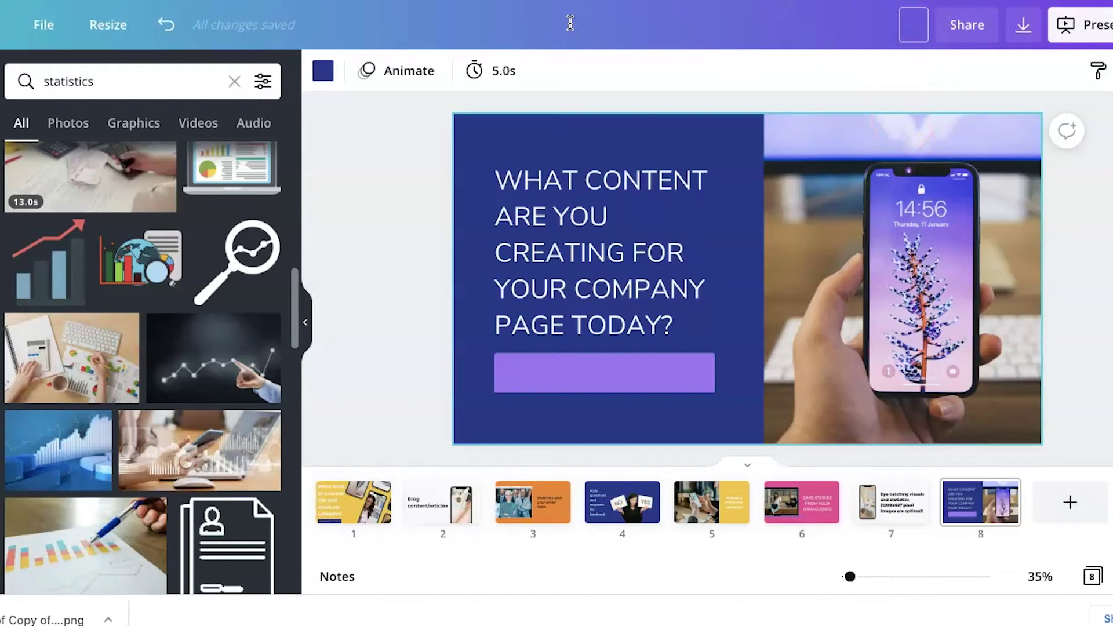
{"action": "type", "text": "Carousel post for LinkedIn Company Page"}
{"action": "left_click", "coordinate": [400, 184]}
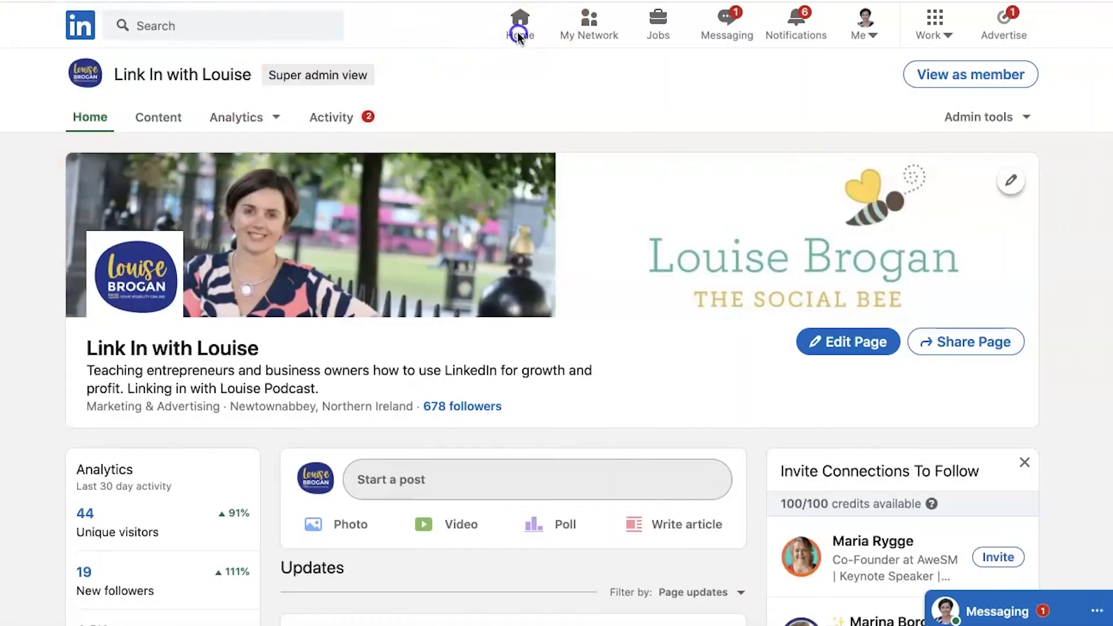
Step: On LinkedIn, open the company page from the home feed, preview it as a member and return to the admin view
{"action": "left_click", "coordinate": [520, 37]}
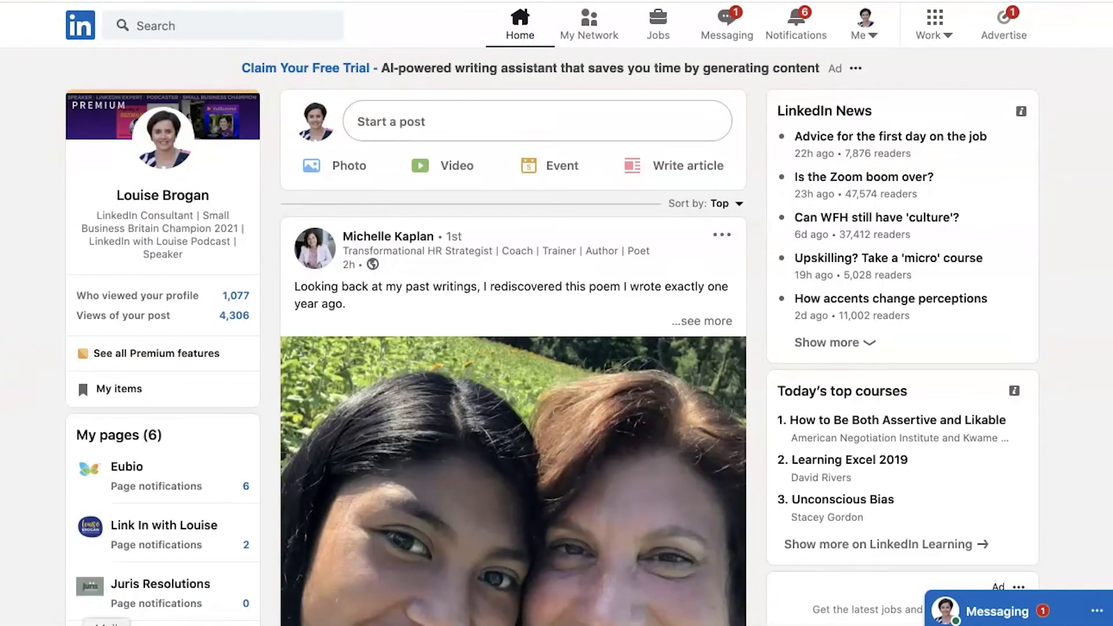
{"action": "left_click", "coordinate": [163, 529]}
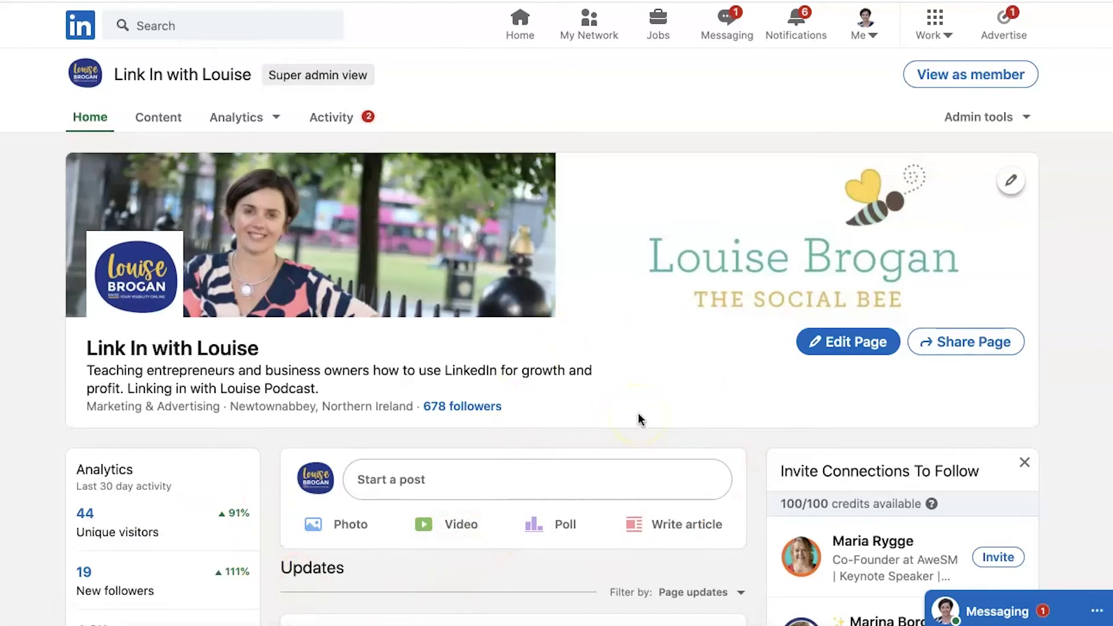
{"action": "left_click", "coordinate": [975, 73]}
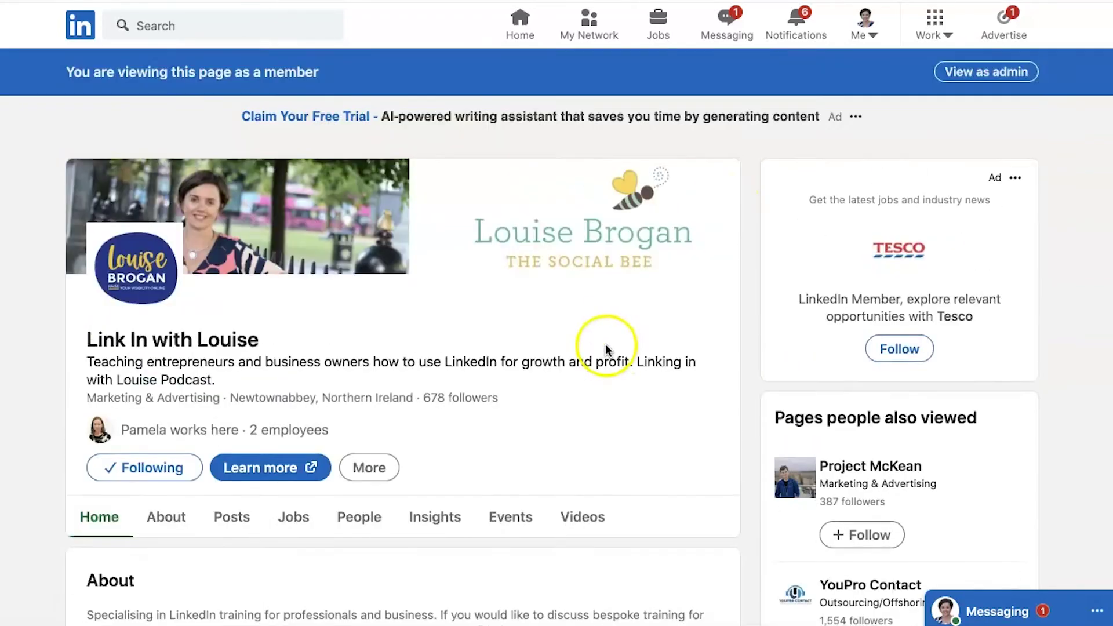
{"action": "left_click", "coordinate": [986, 73]}
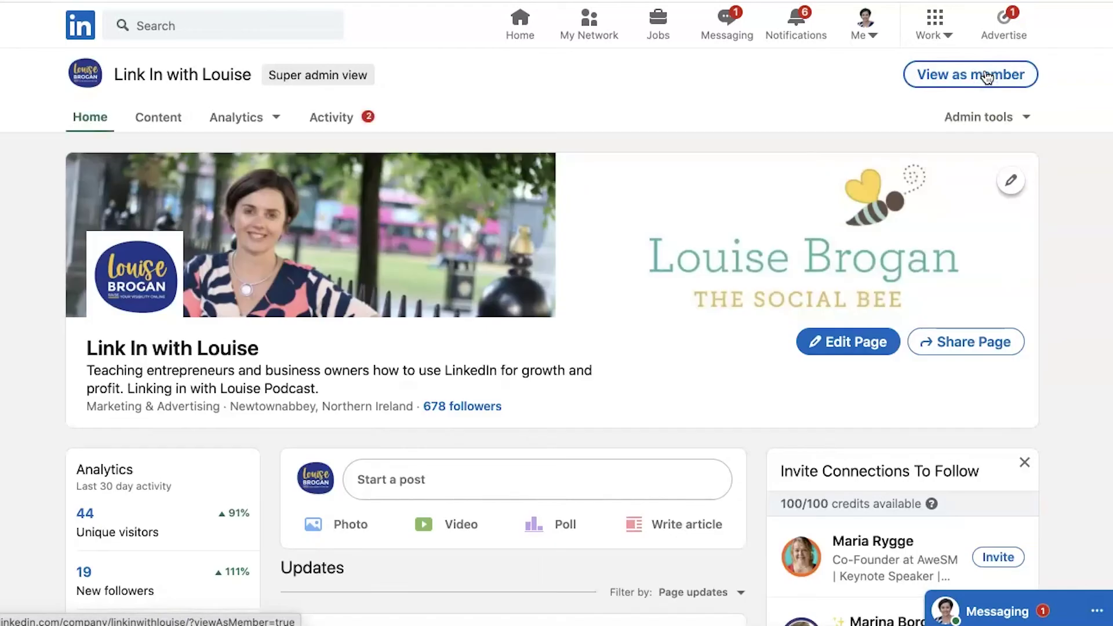
Step: Start a new post on the company page and choose to add a document to it
{"action": "scroll", "coordinate": [986, 75], "scroll_direction": "down", "scroll_amount": 1}
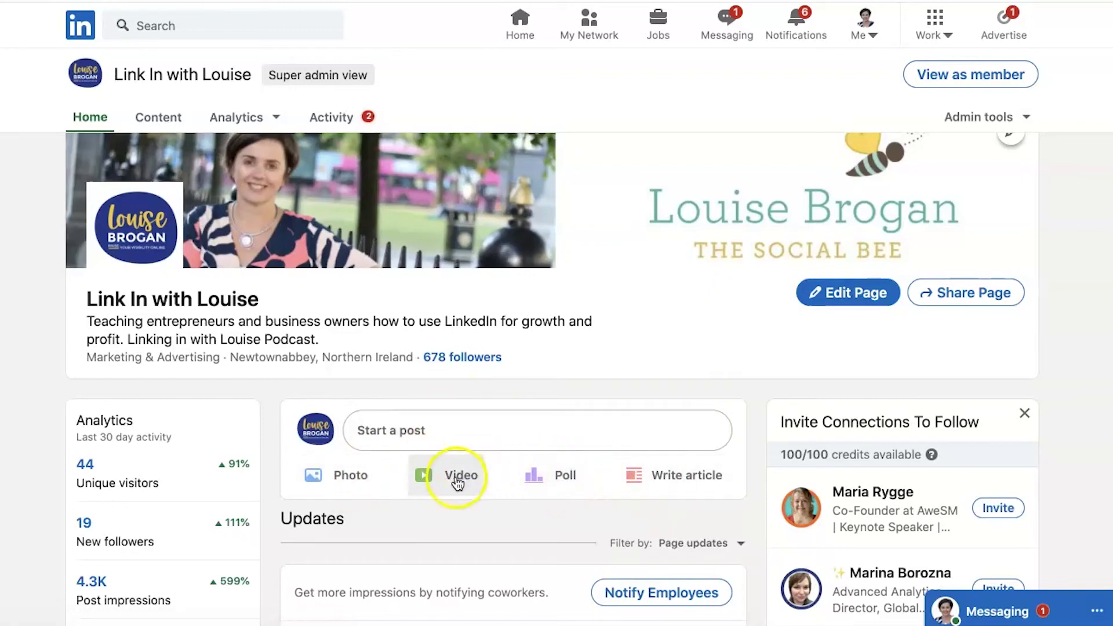
{"action": "left_click", "coordinate": [504, 428]}
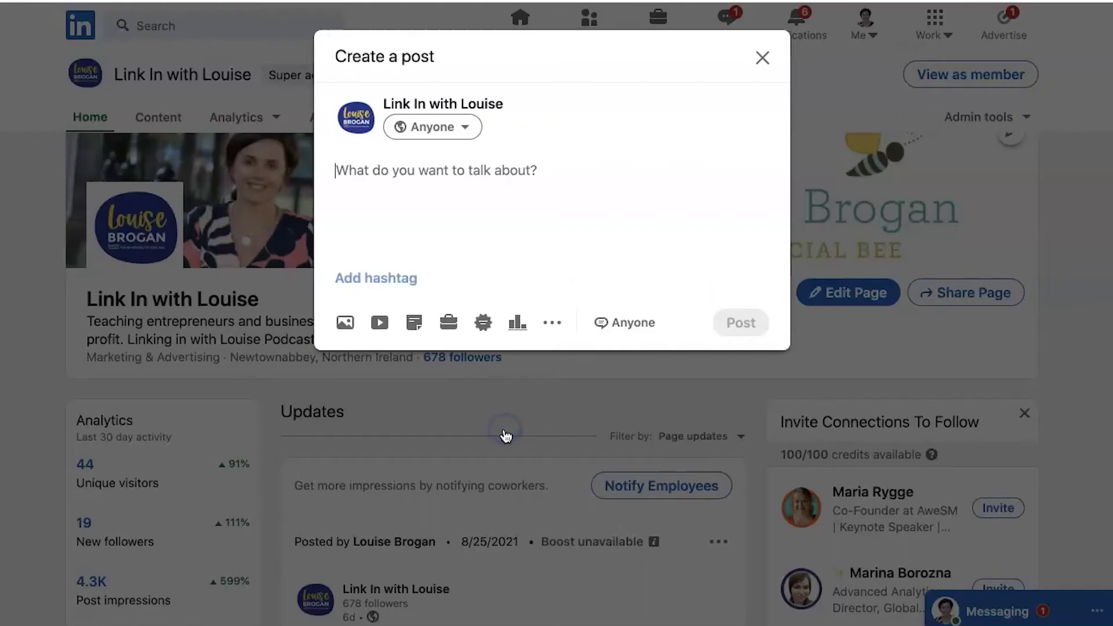
{"action": "left_click", "coordinate": [551, 323]}
{"action": "left_click", "coordinate": [451, 171]}
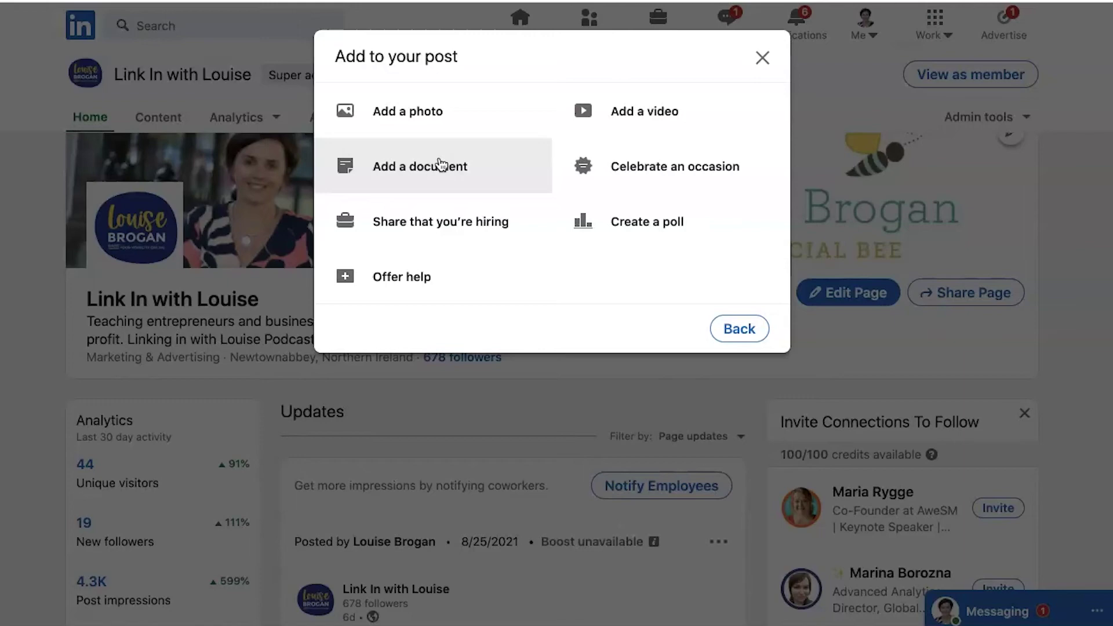
{"action": "left_click", "coordinate": [439, 165]}
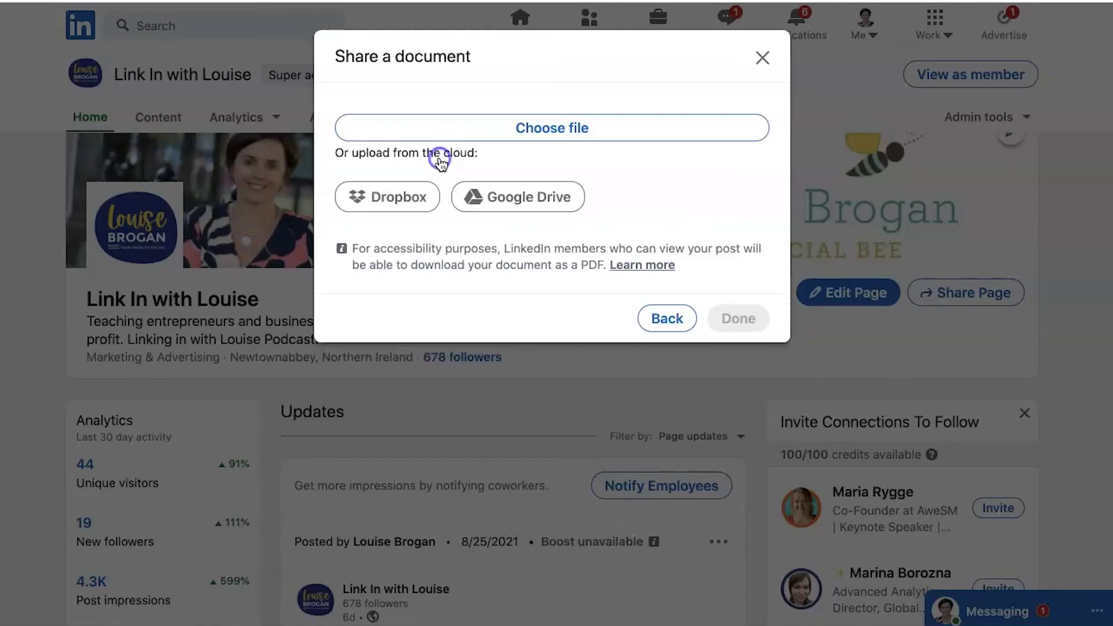
Step: Search the computer's files for "carousel" and upload "Carousel post for LinkedIn Company Page.pdf" to the post
{"action": "left_click", "coordinate": [587, 128]}
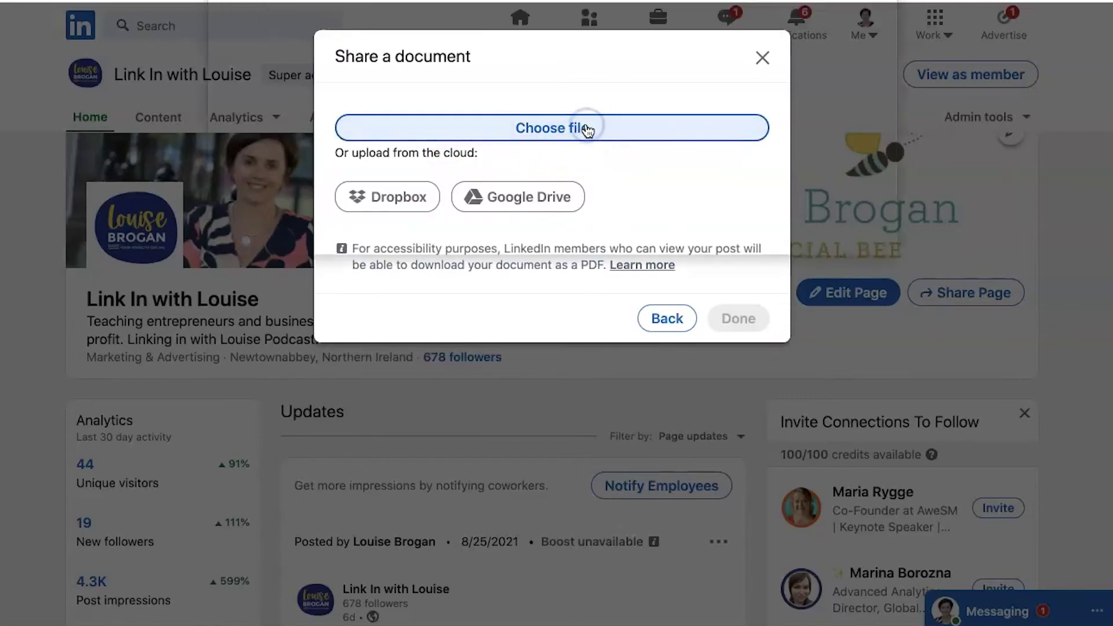
{"action": "left_click", "coordinate": [783, 19]}
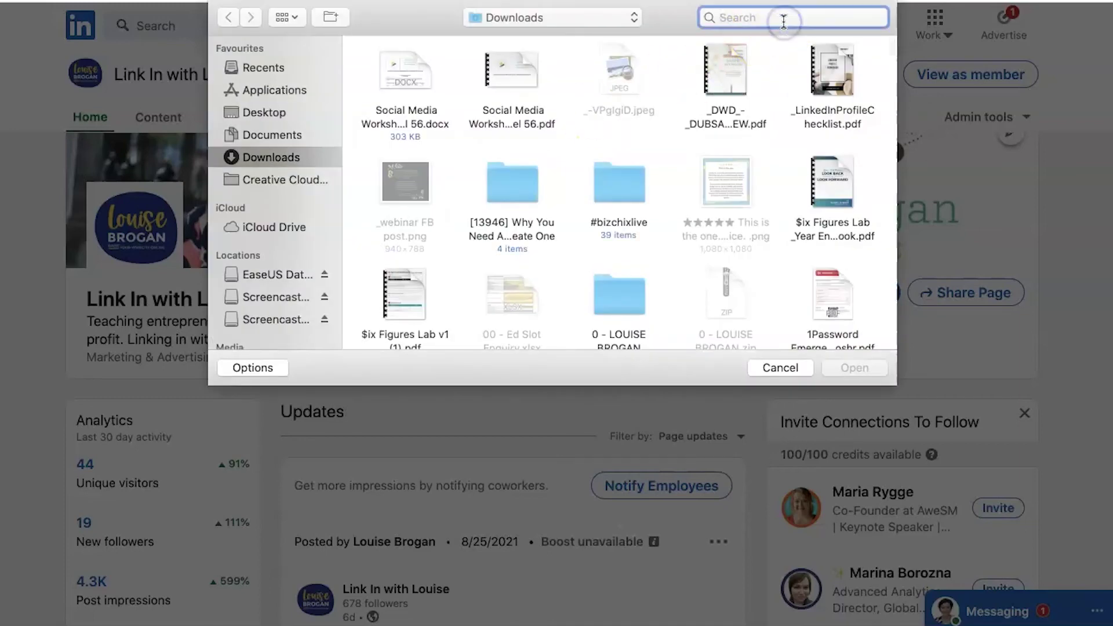
{"action": "type", "text": "carousel"}
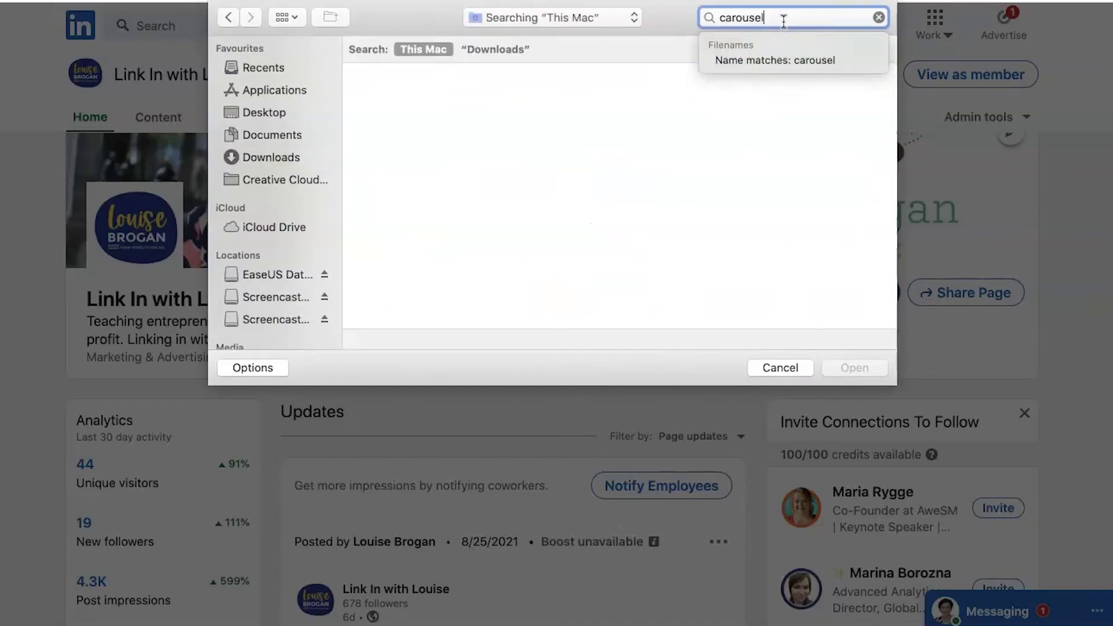
{"action": "left_click", "coordinate": [396, 266]}
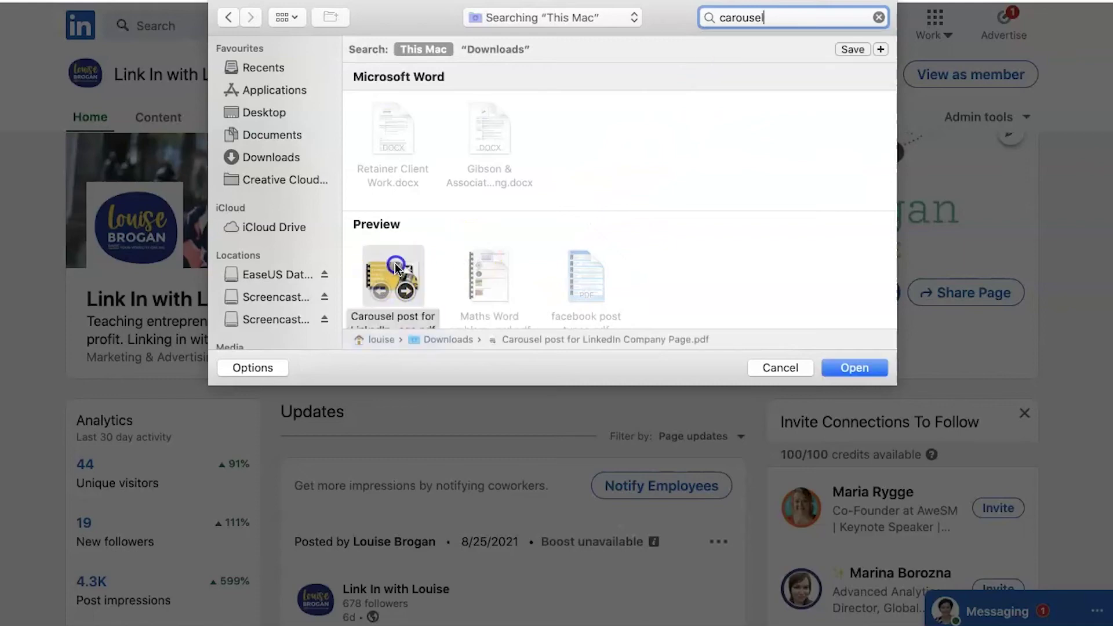
{"action": "left_click", "coordinate": [855, 368]}
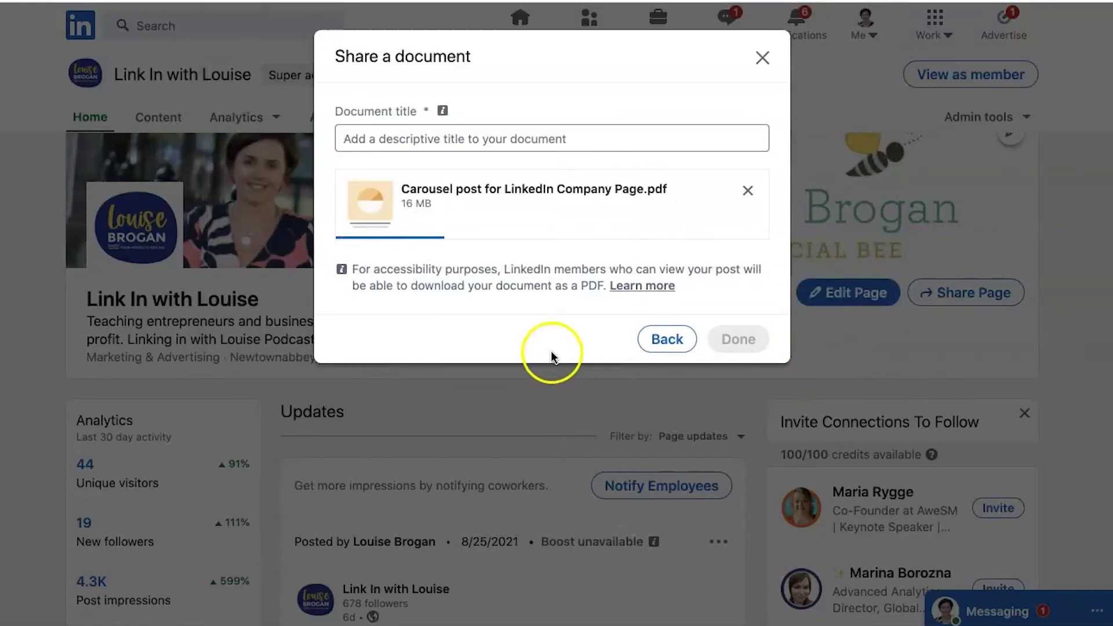
Step: Enter "How to create content for LinkedIn" as the document title
{"action": "left_click", "coordinate": [593, 133]}
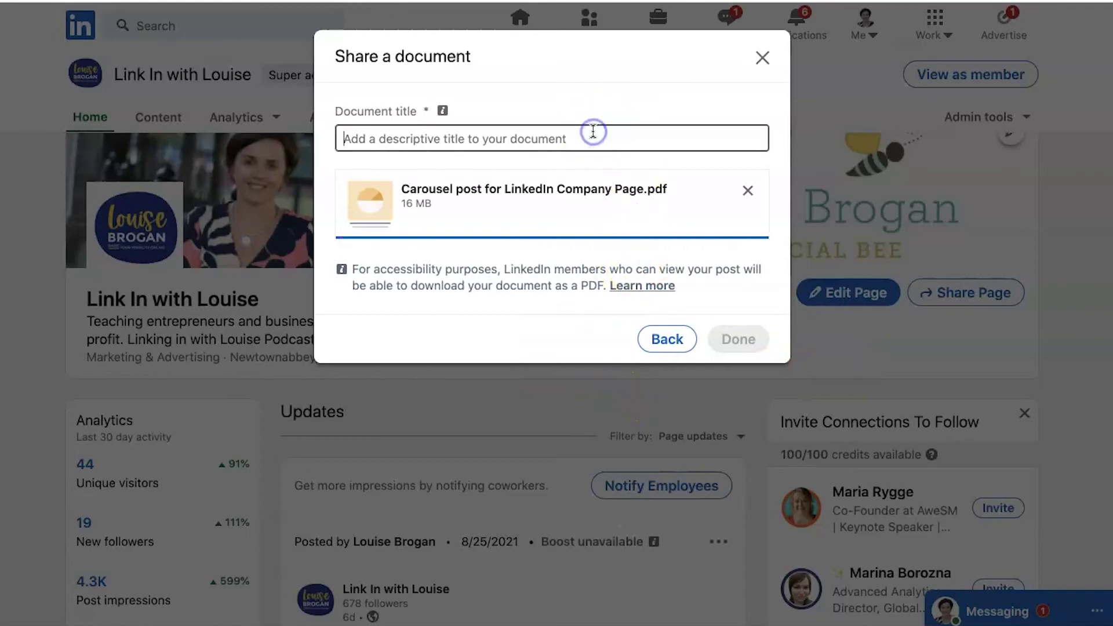
{"action": "type", "text": "How to create content for"}
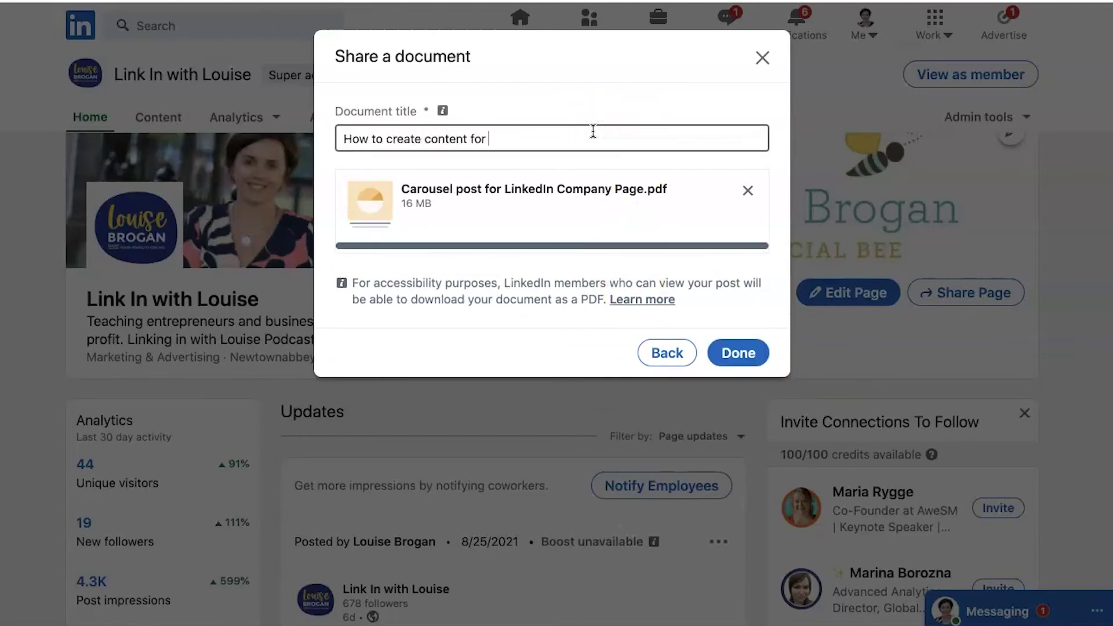
{"action": "type", "text": " LinkedIn"}
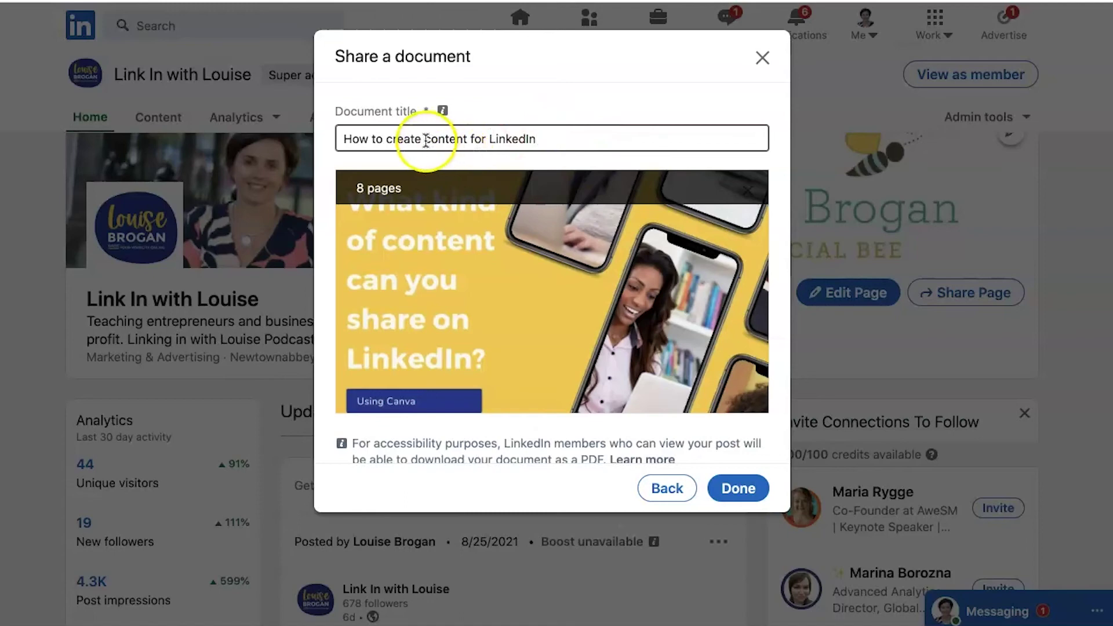
Step: Reword the document title to "What kind of content can you share on LinkedIn?"
{"action": "left_click_drag", "start_coordinate": [425, 140], "coordinate": [342, 140]}
{"action": "type", "text": "What kind"}
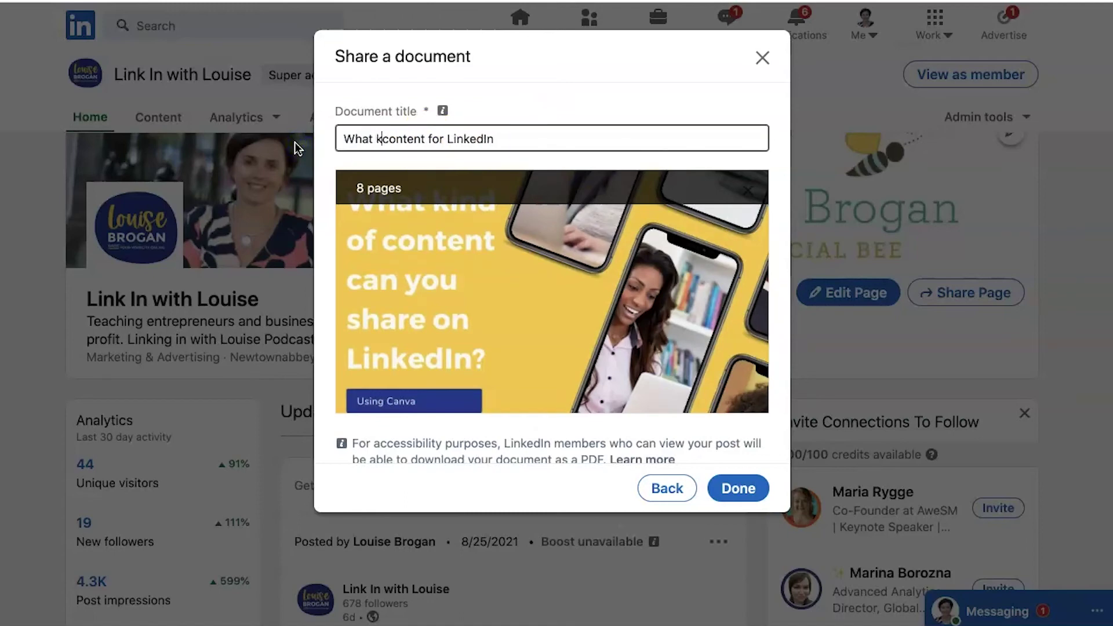
{"action": "type", "text": " of"}
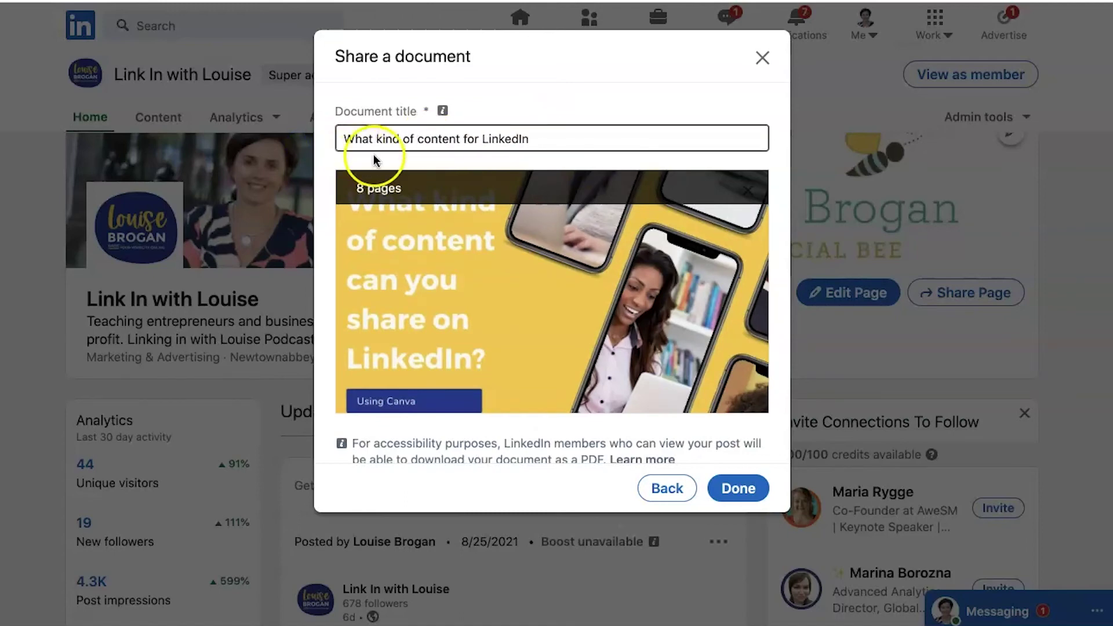
{"action": "left_click", "coordinate": [477, 139]}
{"action": "key", "text": "BackSpace"}
{"action": "key", "text": "BackSpace"}
{"action": "key", "text": "BackSpace"}
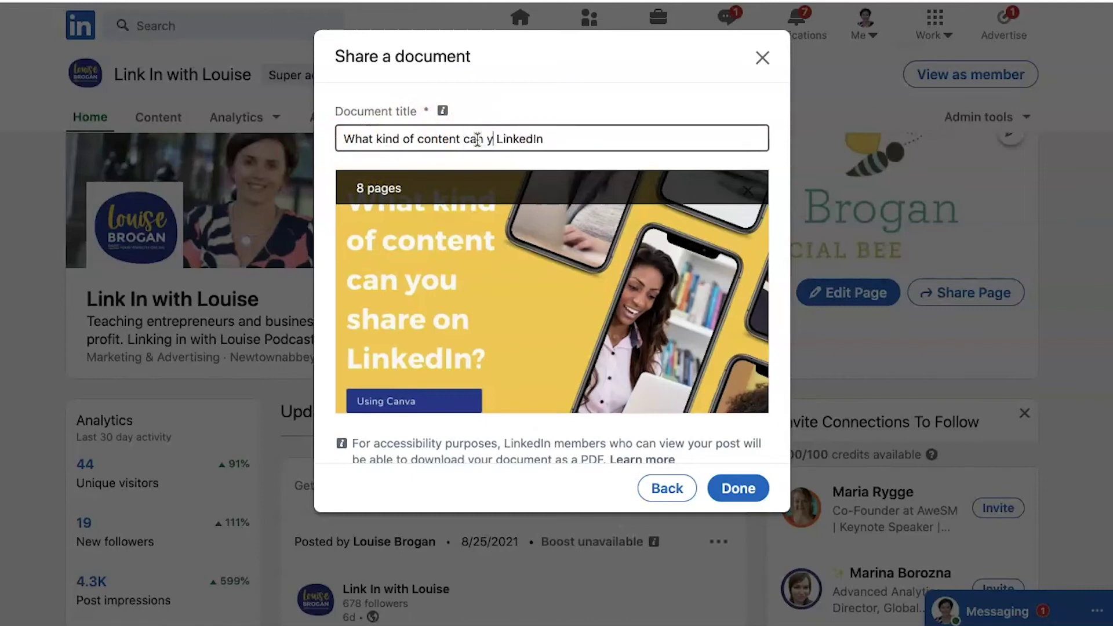
Step: Replace the question mark ending the document title with " - a guide"
{"action": "left_click", "coordinate": [623, 137]}
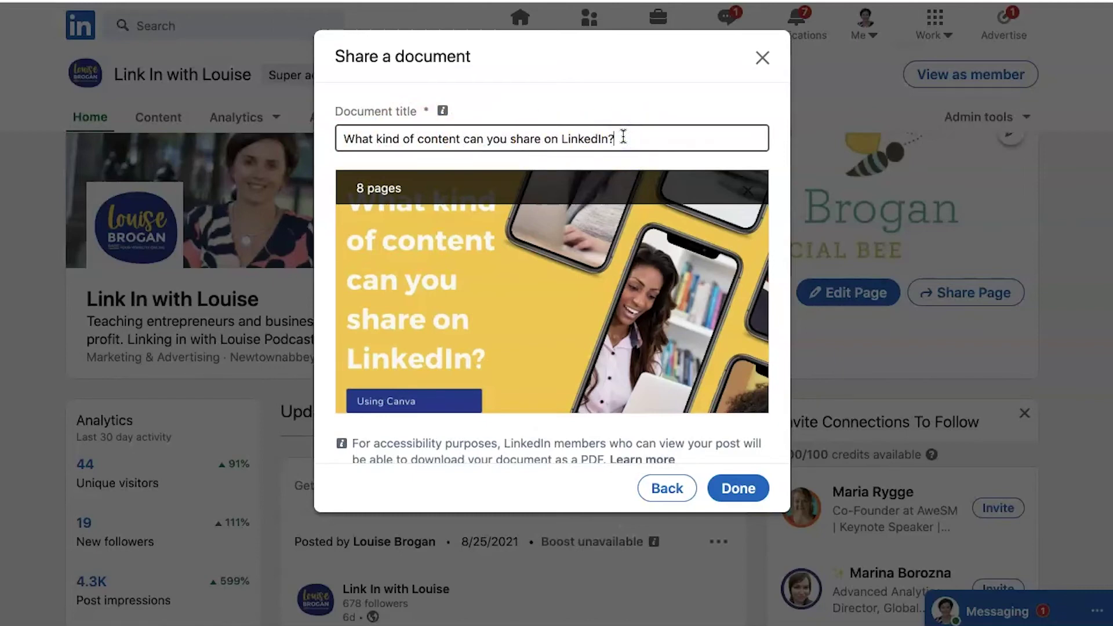
{"action": "type", "text": "- a short guide"}
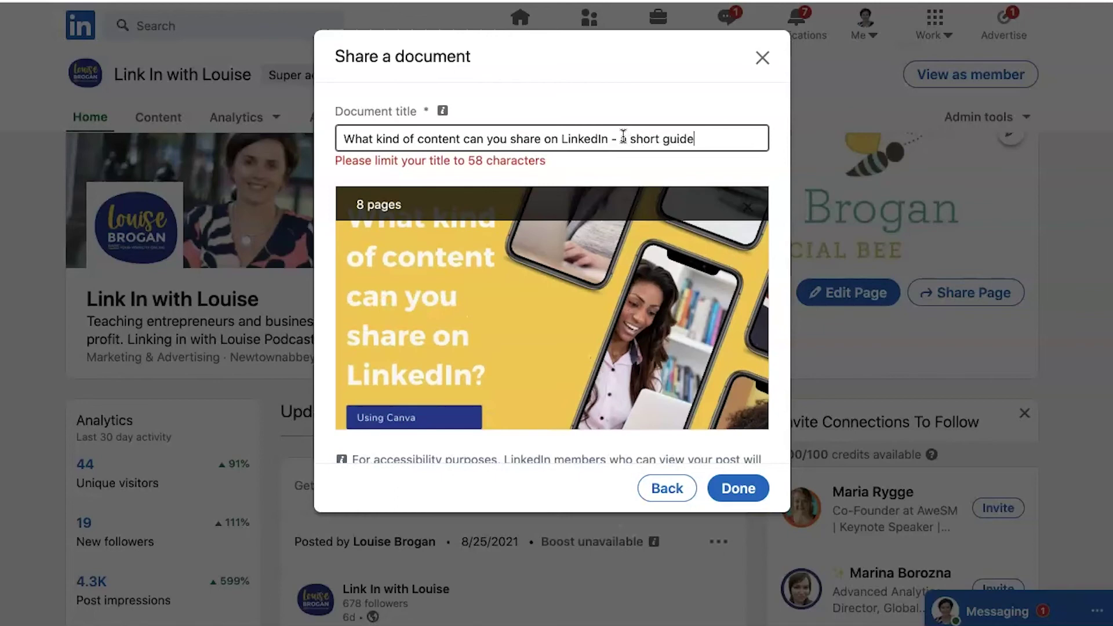
{"action": "left_click", "coordinate": [662, 143]}
{"action": "key", "text": "BackSpace"}
{"action": "key", "text": "BackSpace"}
{"action": "key", "text": "BackSpace"}
{"action": "key", "text": "BackSpace"}
{"action": "key", "text": "BackSpace"}
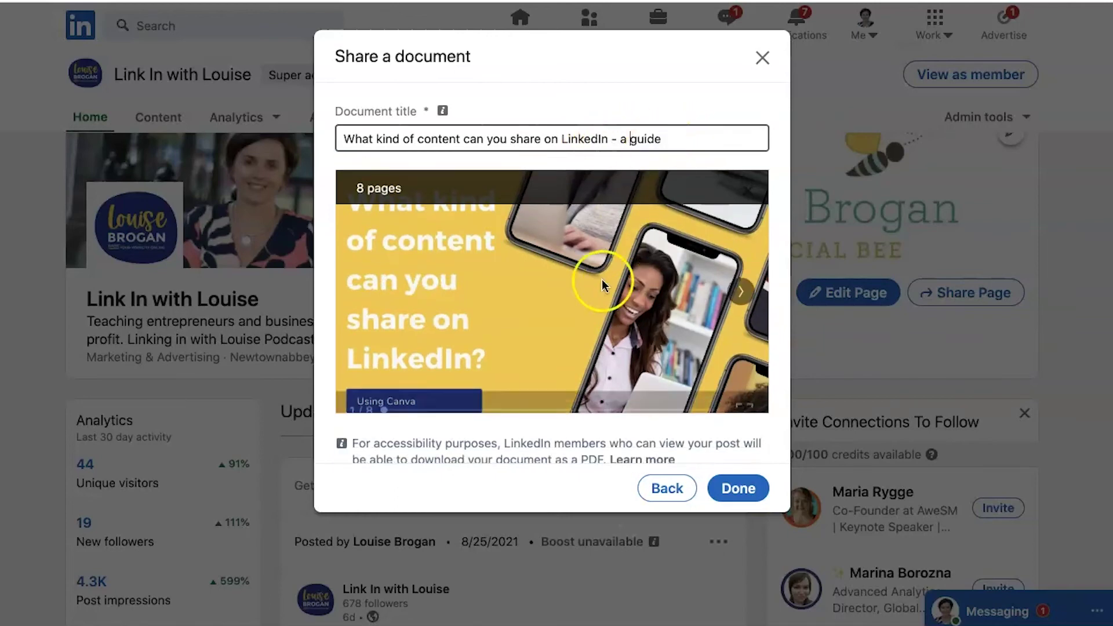
Step: Preview the uploaded document through to its last page and attach it to the post
{"action": "scroll", "coordinate": [498, 435], "scroll_direction": "down", "scroll_amount": 1}
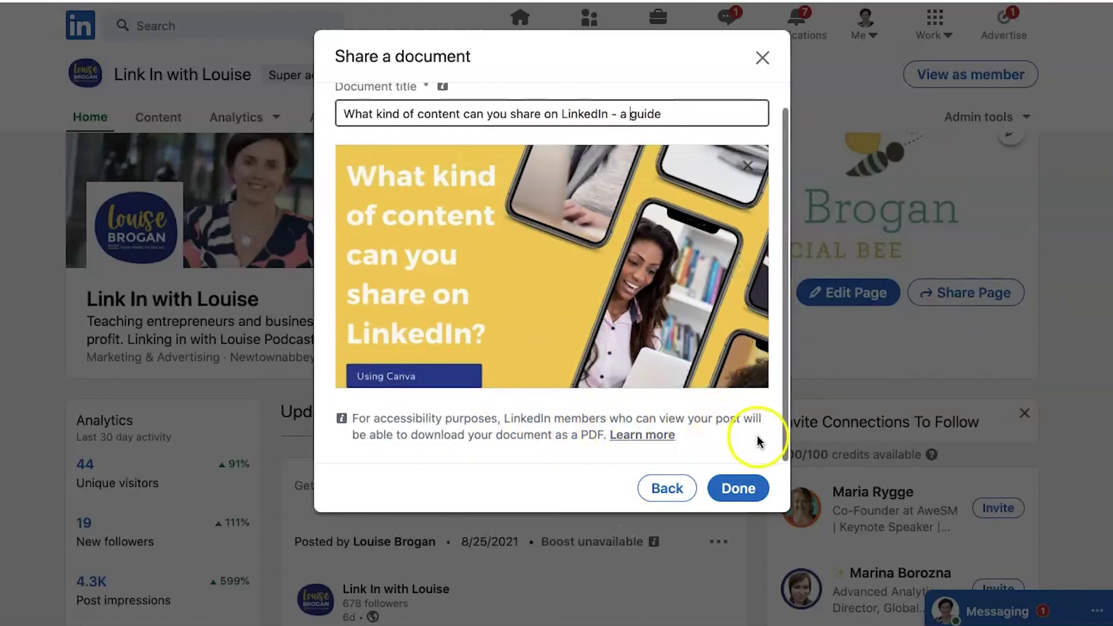
{"action": "mouse_move", "coordinate": [626, 260]}
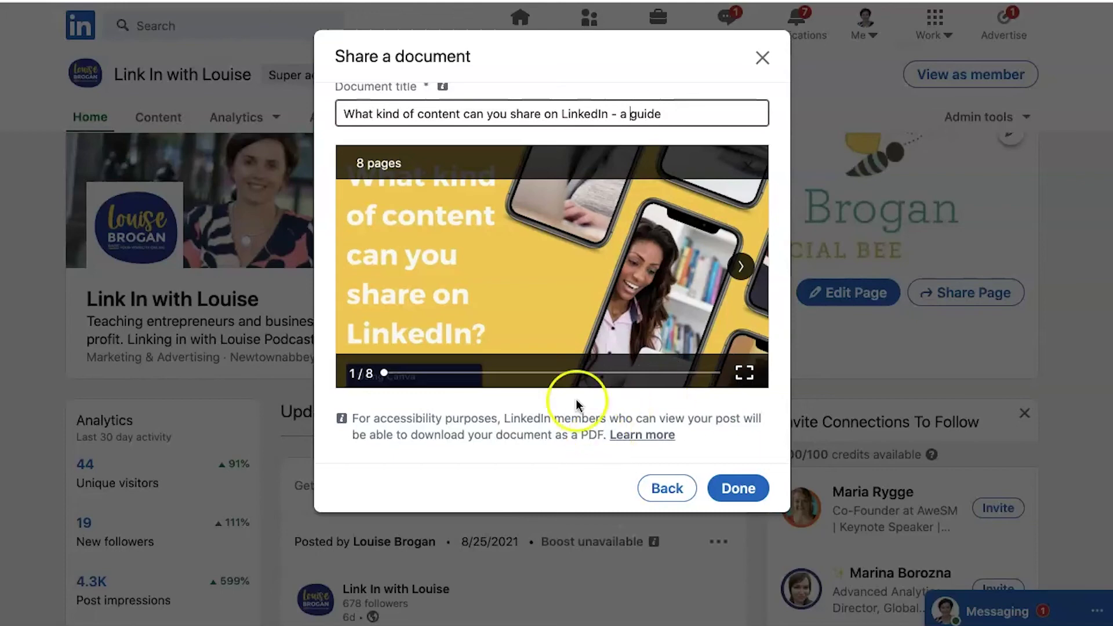
{"action": "left_click", "coordinate": [742, 267]}
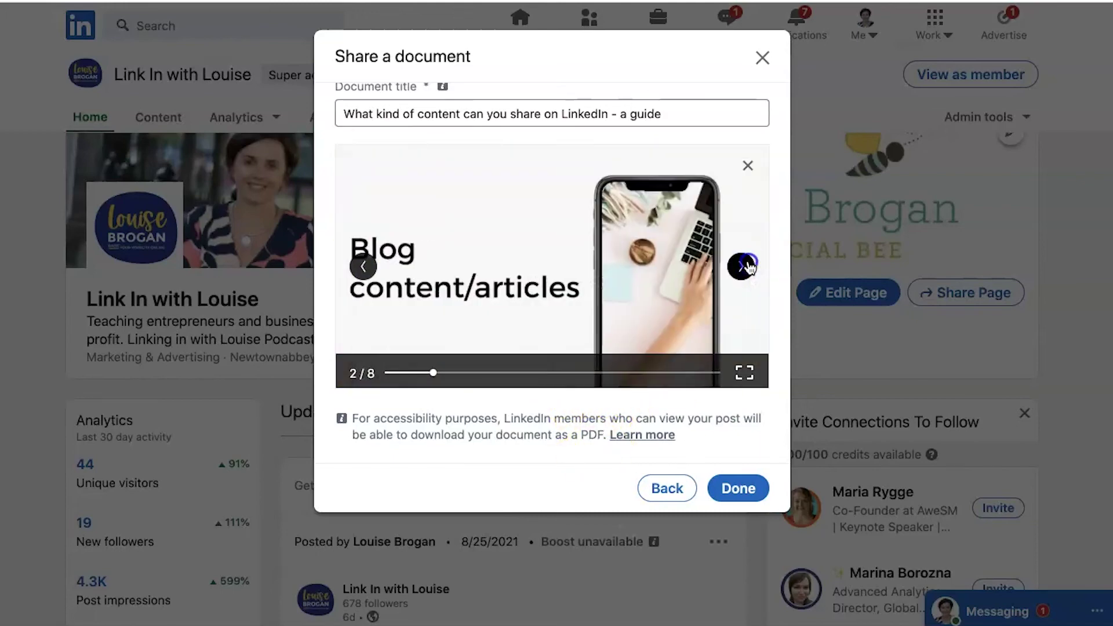
{"action": "left_click", "coordinate": [742, 267]}
{"action": "left_click", "coordinate": [742, 267]}
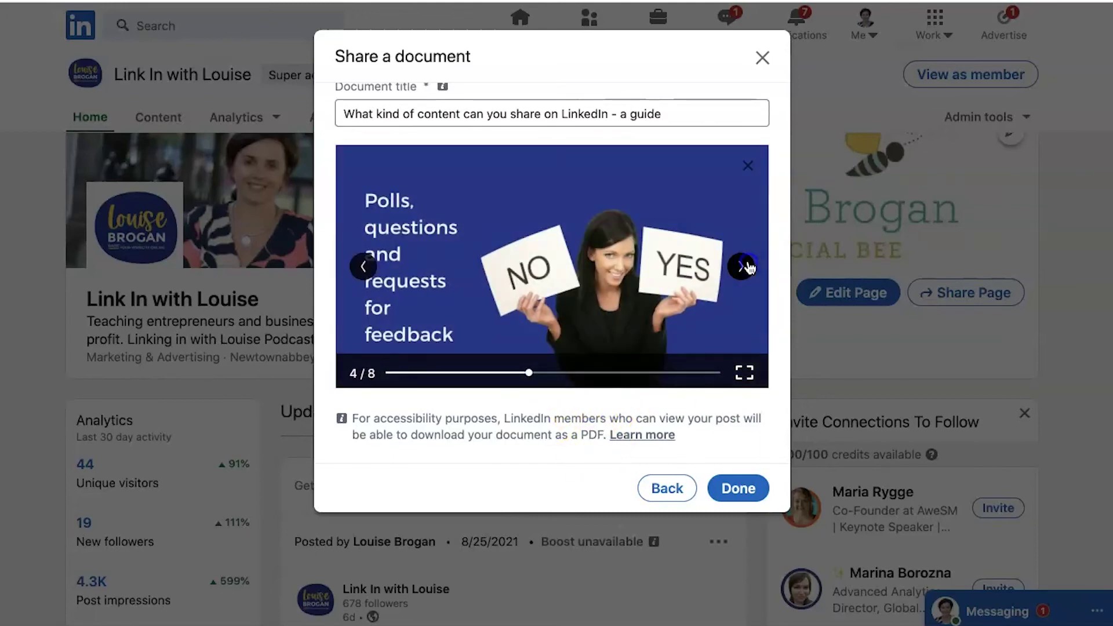
{"action": "left_click", "coordinate": [742, 266]}
{"action": "left_click", "coordinate": [742, 266]}
{"action": "left_click", "coordinate": [742, 267]}
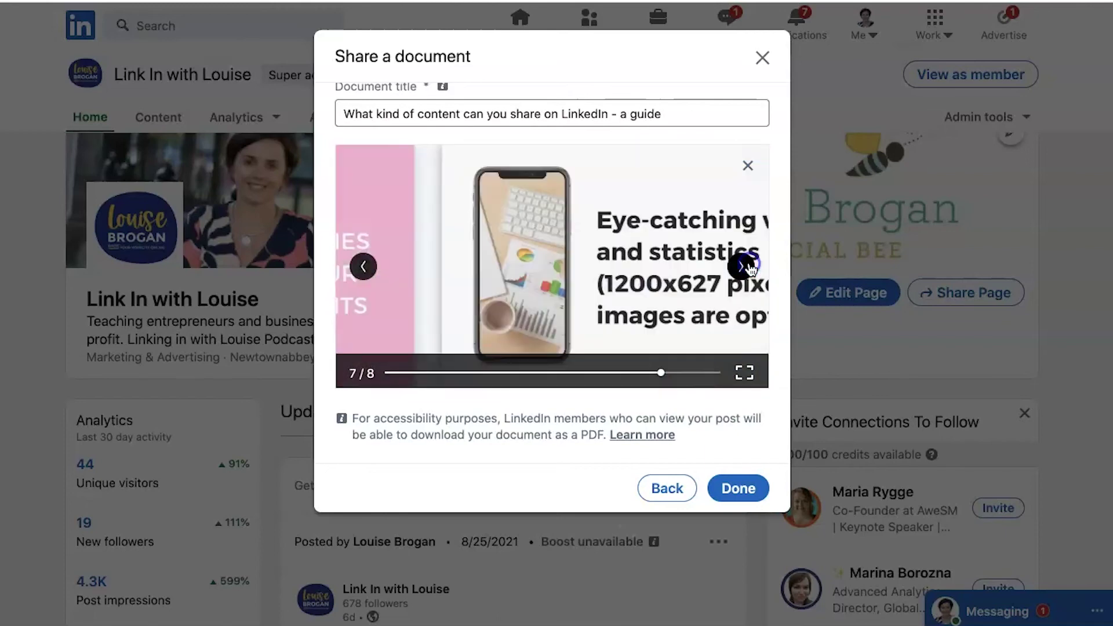
{"action": "left_click", "coordinate": [747, 267]}
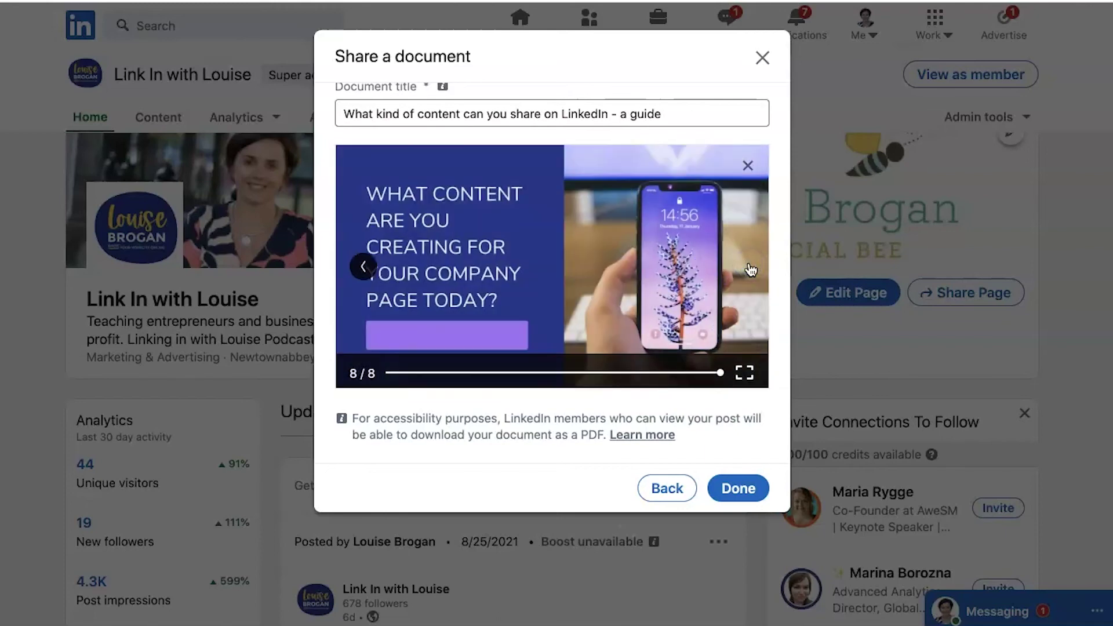
{"action": "left_click", "coordinate": [735, 490]}
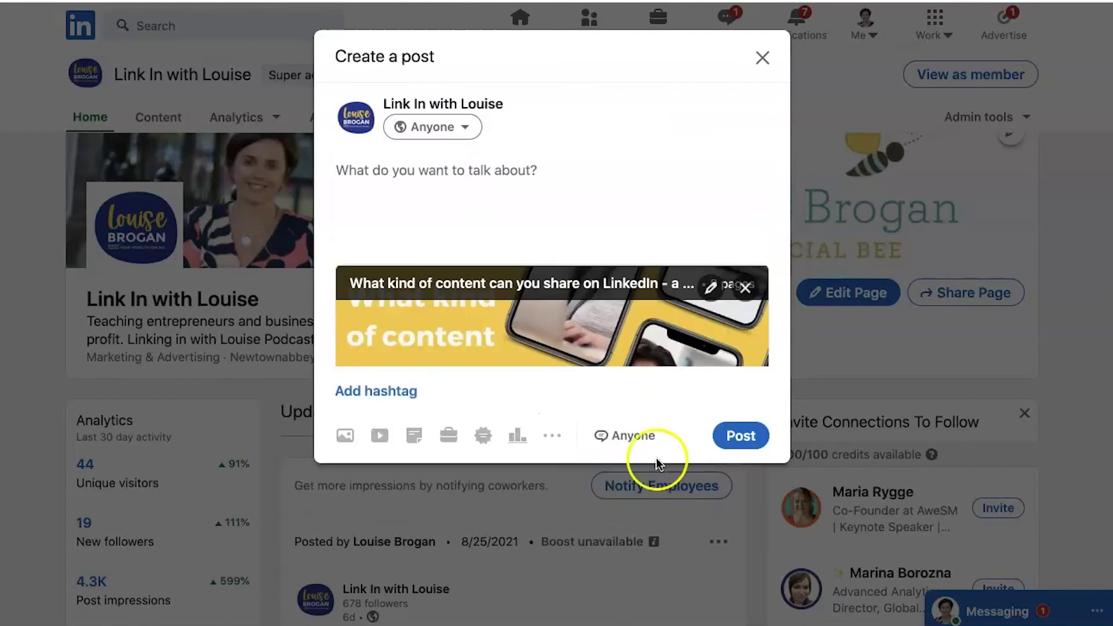
{"action": "scroll", "coordinate": [650, 307], "scroll_direction": "down", "scroll_amount": 3}
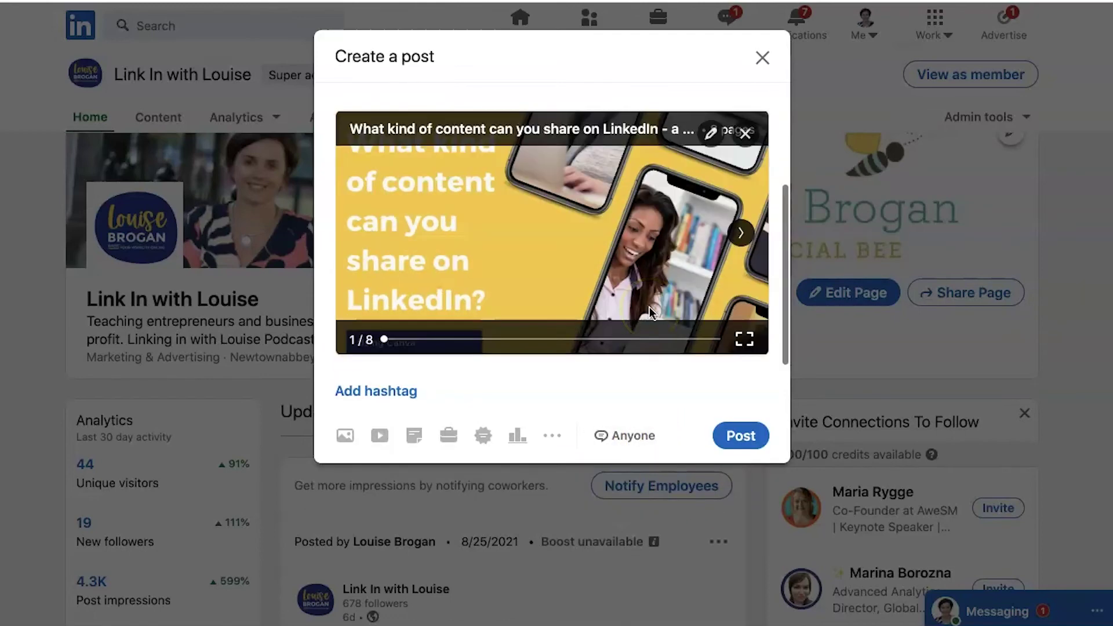
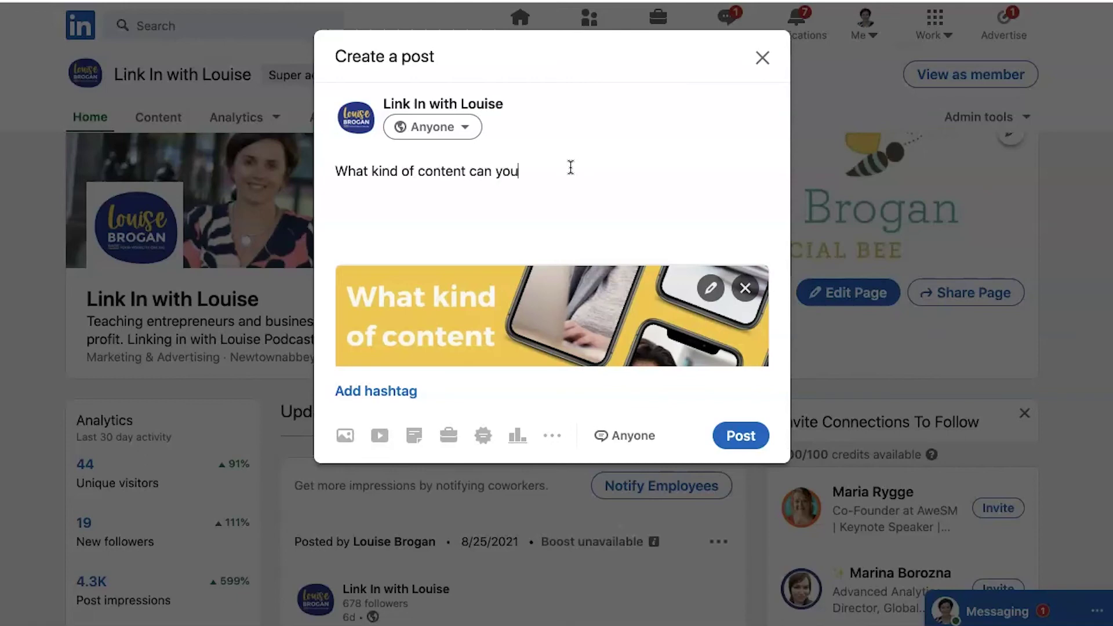
Step: Write "What kind of content can you create for LinkedIn?" as the opening line of the post
{"action": "type", "text": "LinkedIn"}
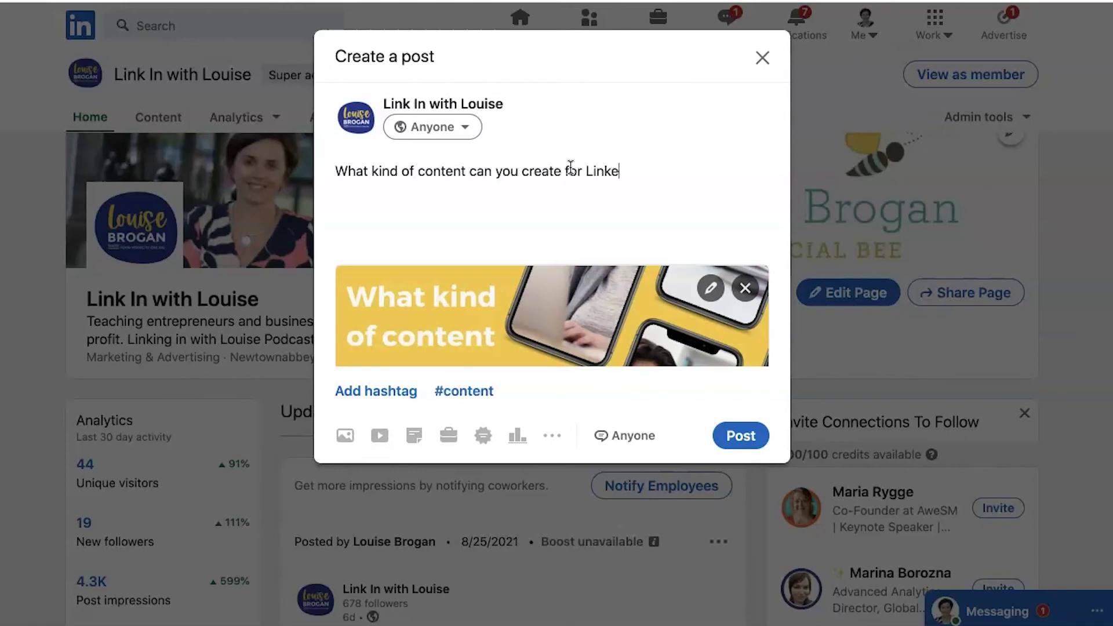
{"action": "key", "text": "Return"}
{"action": "key", "text": "Return"}
{"action": "key", "text": "BackSpace"}
{"action": "key", "text": "BackSpace"}
{"action": "type", "text": "?"}
Step: Below a blank line, add the text "I have created this short 'carousel' post for the Company Page"
{"action": "key", "text": "Return"}
{"action": "key", "text": "Return"}
{"action": "type", "text": "I have m"}
{"action": "key", "text": "BackSpace"}
{"action": "type", "text": "create"}
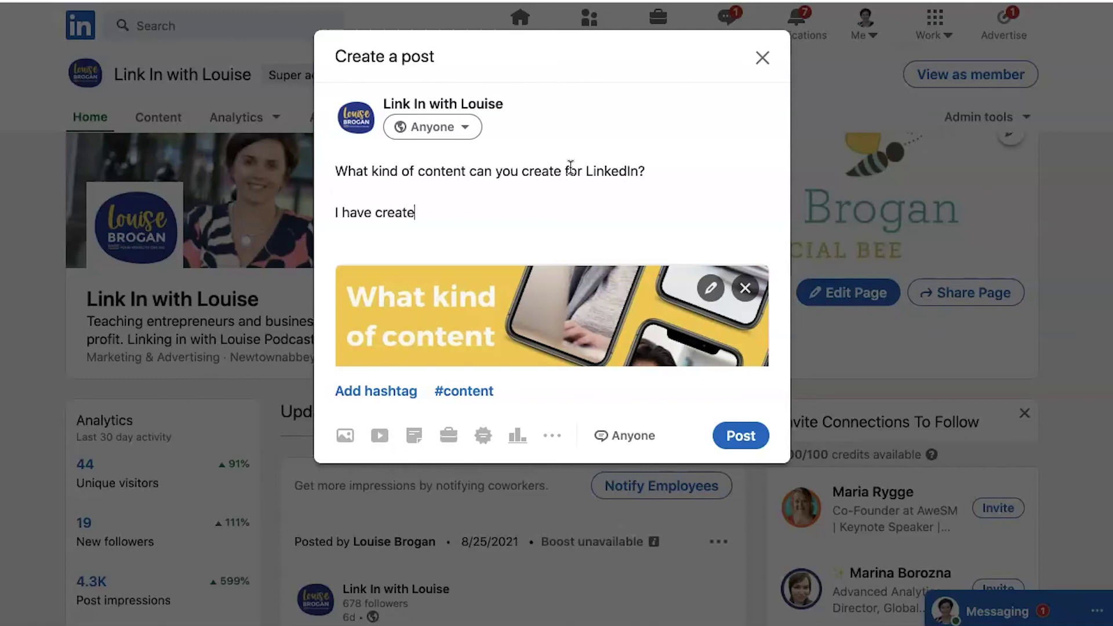
{"action": "type", "text": "d this short "}
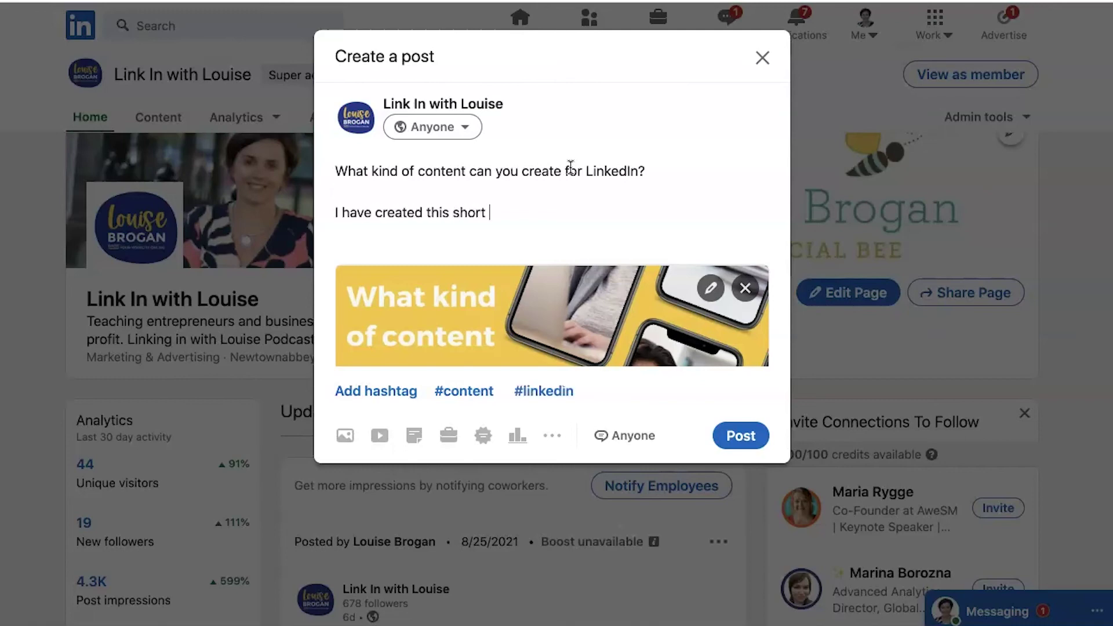
{"action": "type", "text": "carousel o"}
{"action": "key", "text": "BackSpace"}
{"action": "key", "text": "BackSpace"}
{"action": "key", "text": "BackSpace"}
{"action": "key", "text": "BackSpace"}
{"action": "key", "text": "BackSpace"}
{"action": "key", "text": "BackSpace"}
{"action": "key", "text": "BackSpace"}
{"action": "key", "text": "BackSpace"}
{"action": "type", "text": "'carousel' post for"}
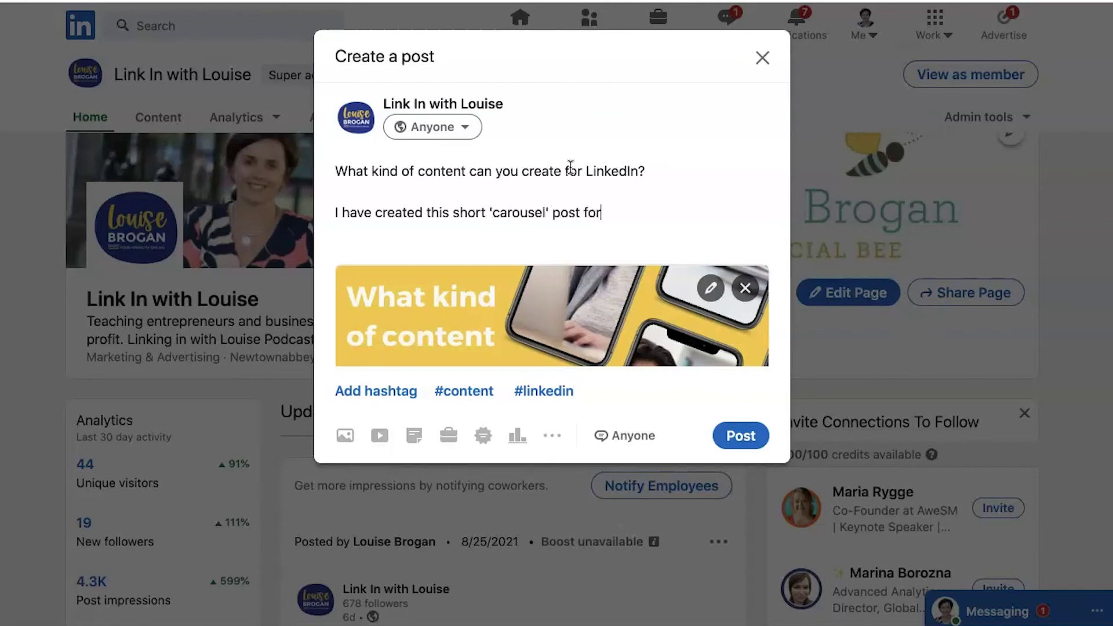
{"action": "type", "text": " the Company Page"}
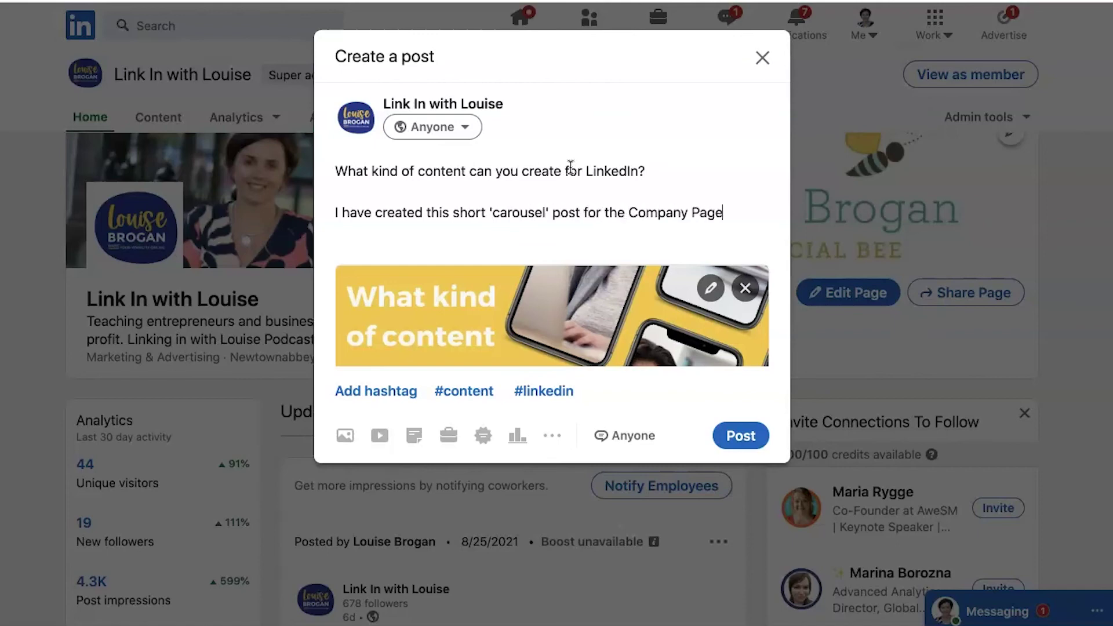
Step: Continue the second paragraph of the post with "while making a video on HOW to create carousels."
{"action": "type", "text": " while making a video"}
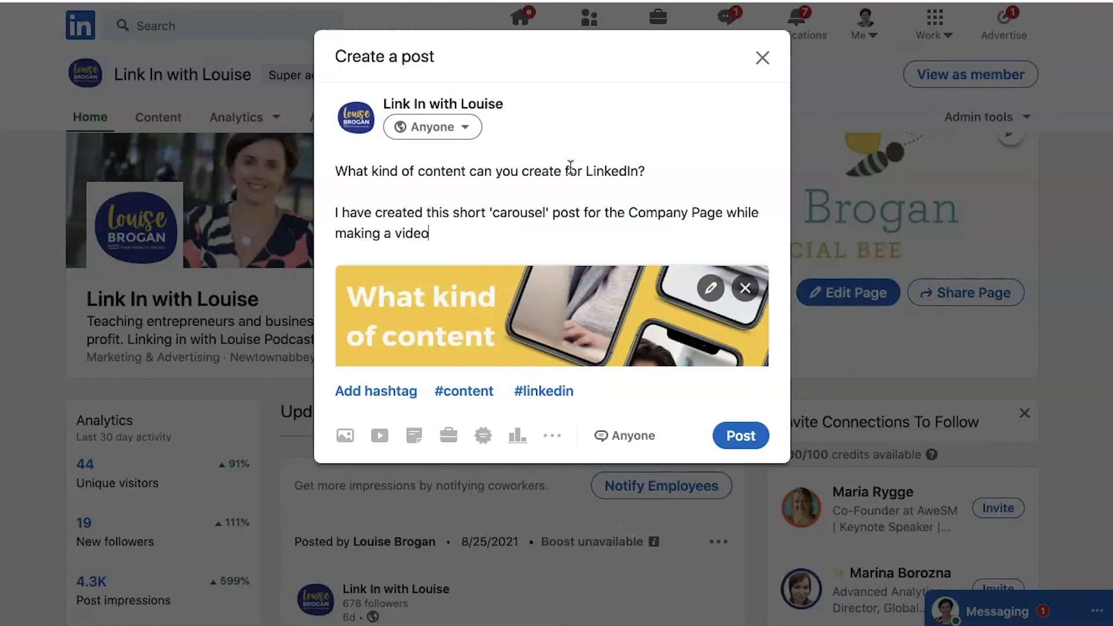
{"action": "type", "text": " on HOW to c"}
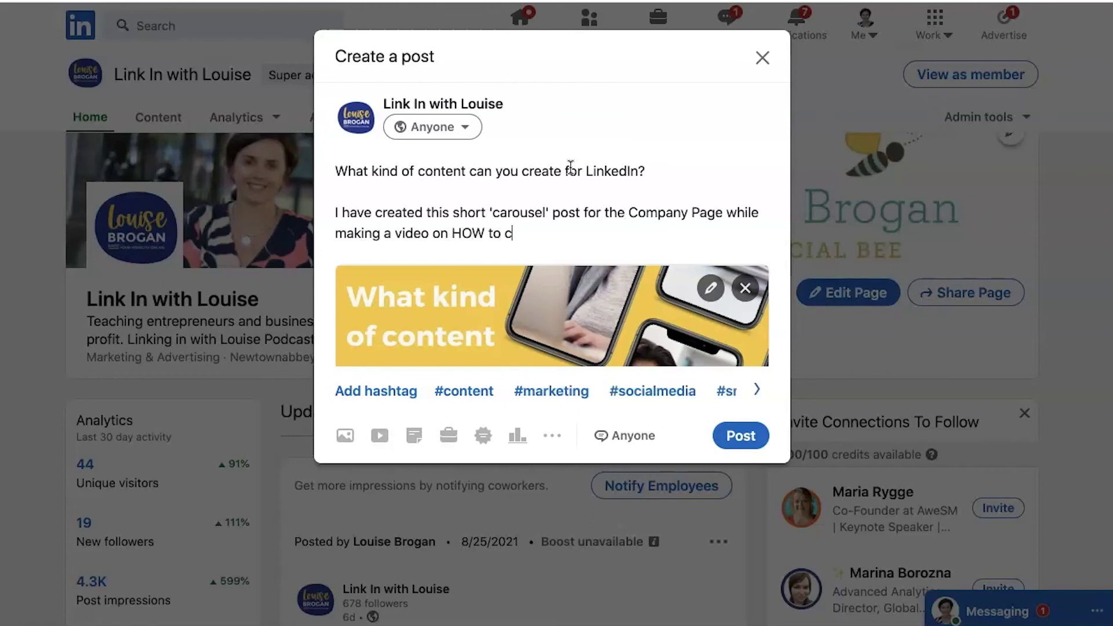
{"action": "type", "text": "reate carouse"}
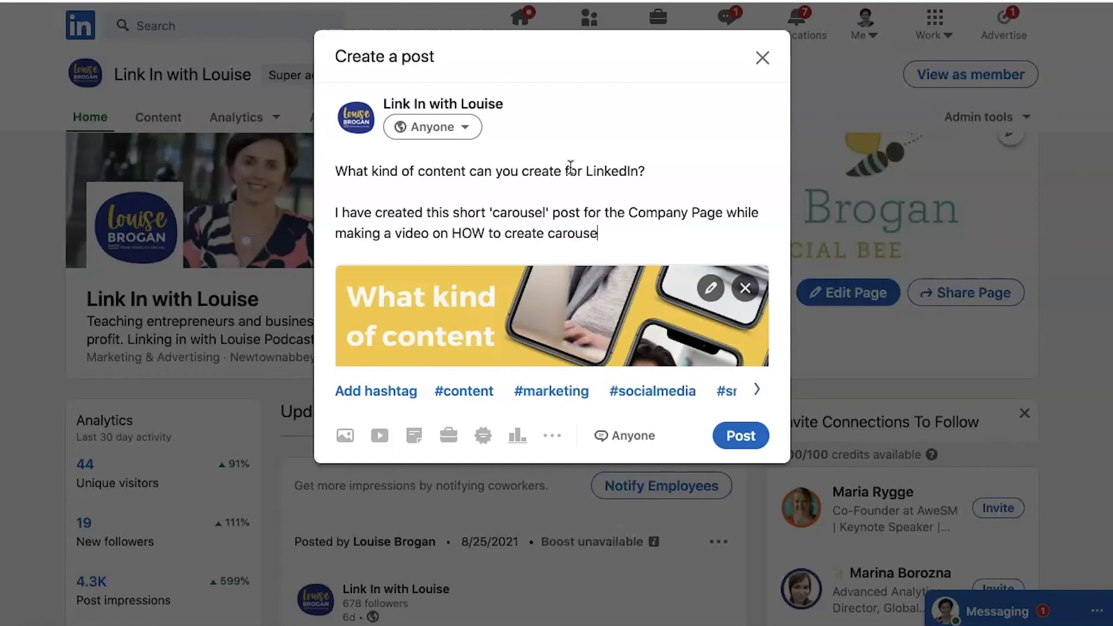
{"action": "type", "text": "ls.  ("}
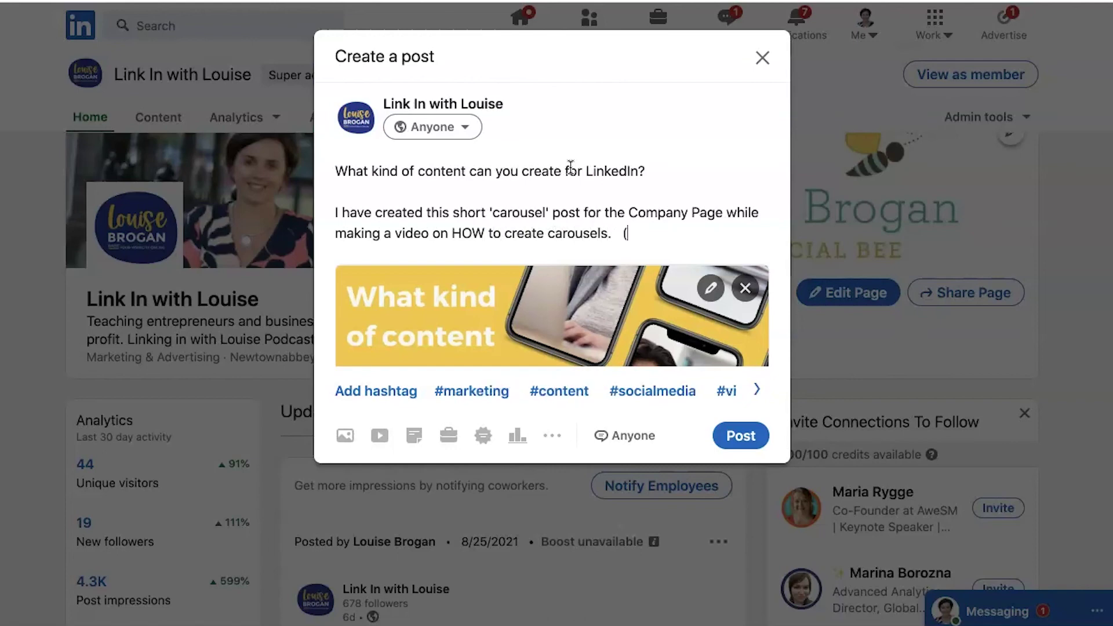
Step: Complete the bracketed note after that sentence as "(I will likn to the video below once complete)"
{"action": "type", "text": "I will likn to the v"}
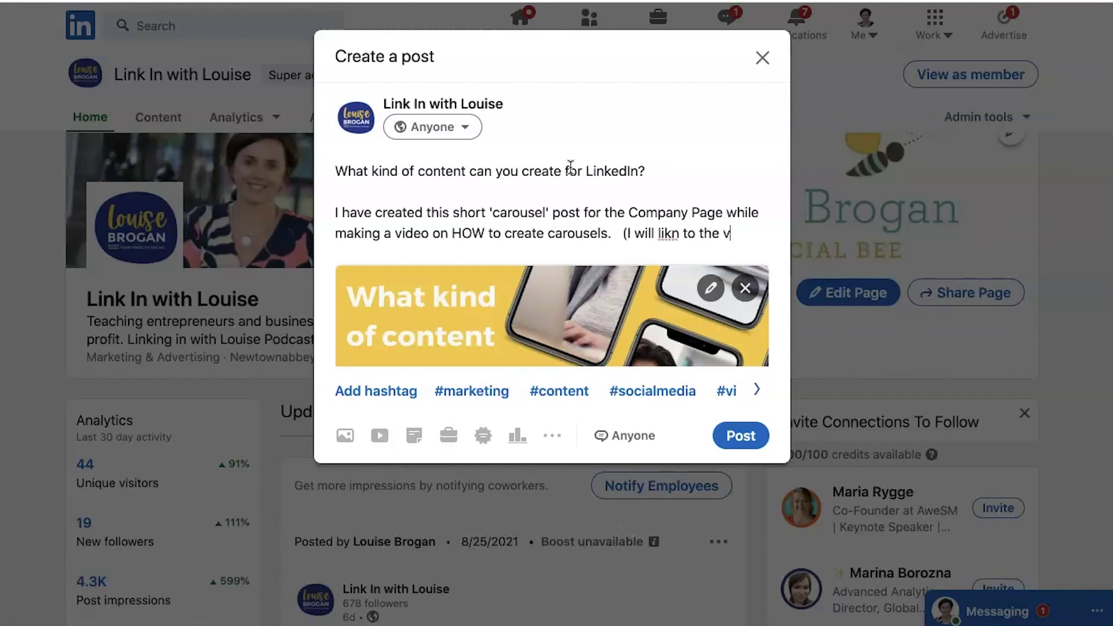
{"action": "type", "text": "ideo below on"}
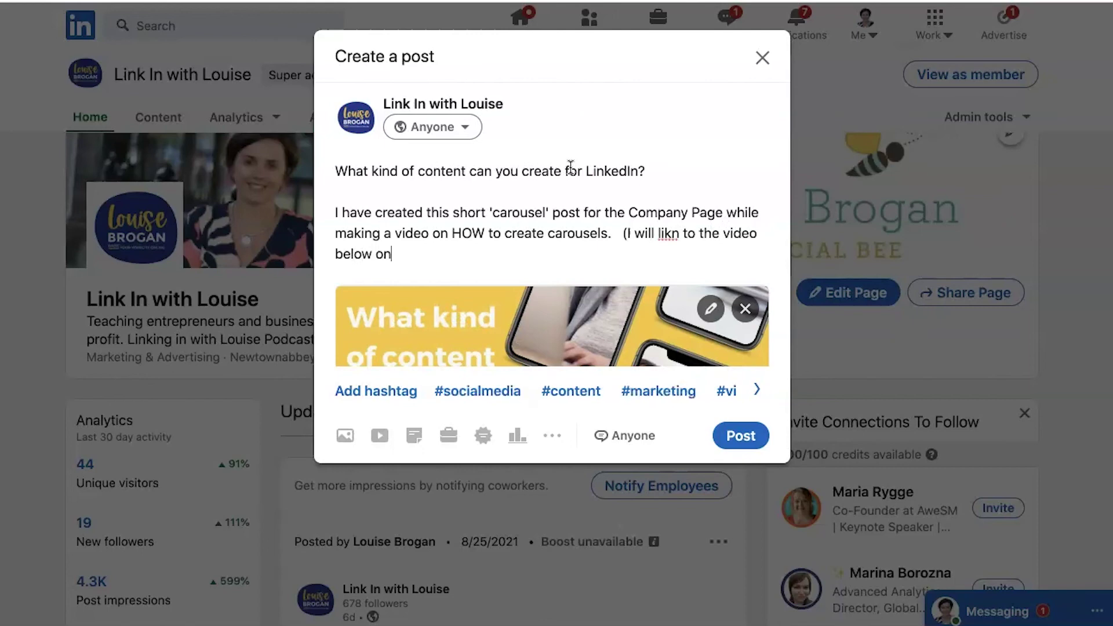
{"action": "type", "text": "ce fcomplete)"}
Step: Below a blank line, add the text "What types of content do you share? LEt me know below"
{"action": "key", "text": "Return"}
{"action": "key", "text": "Return"}
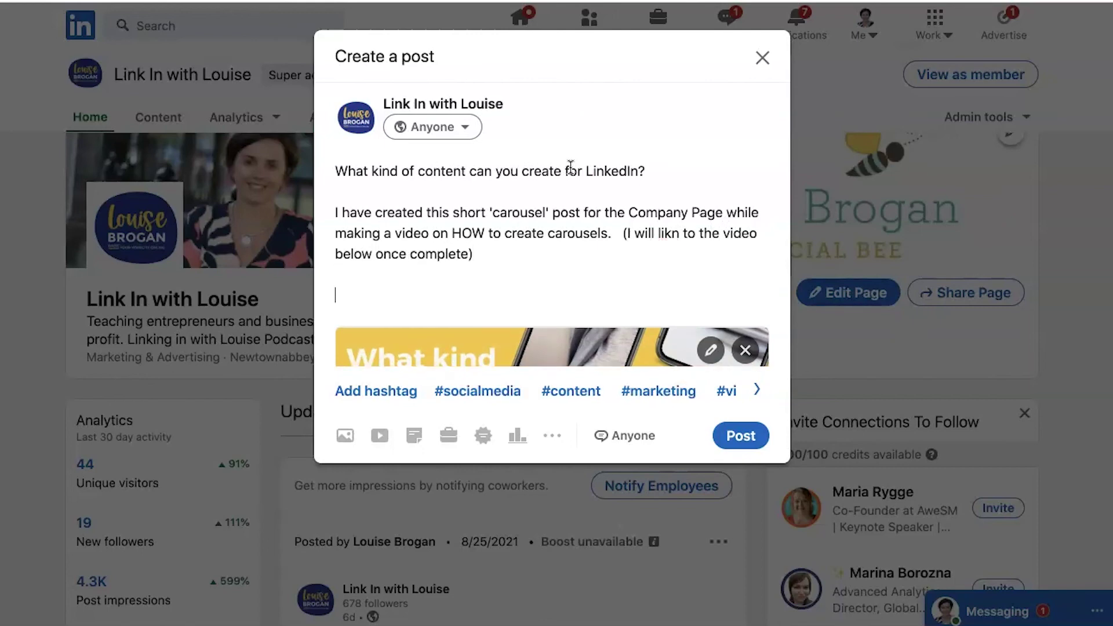
{"action": "type", "text": "What"}
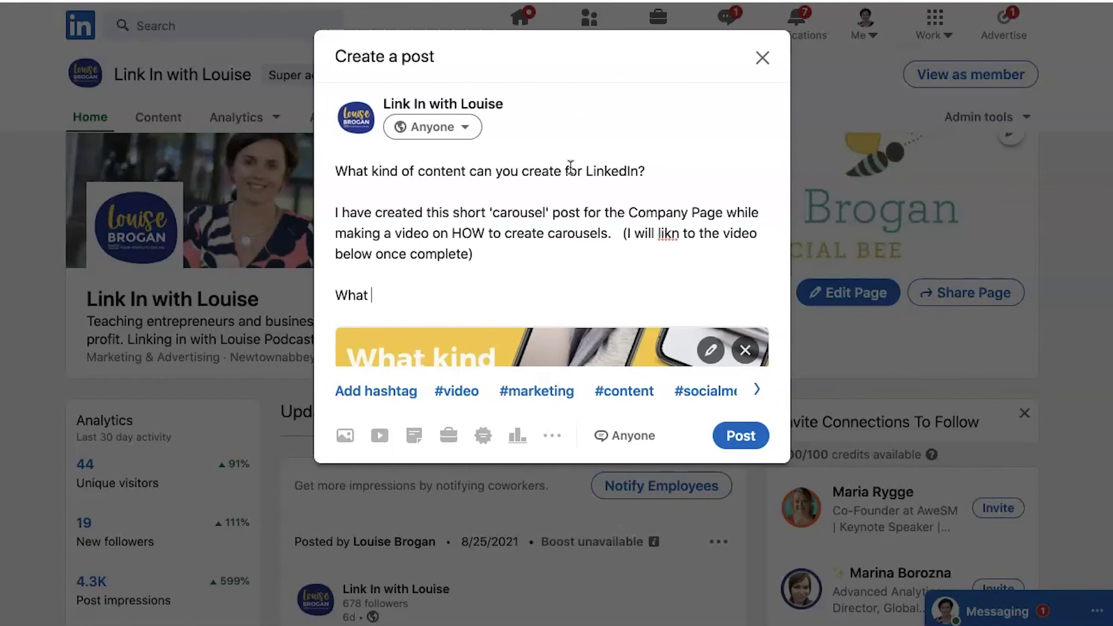
{"action": "type", "text": "types of content d"}
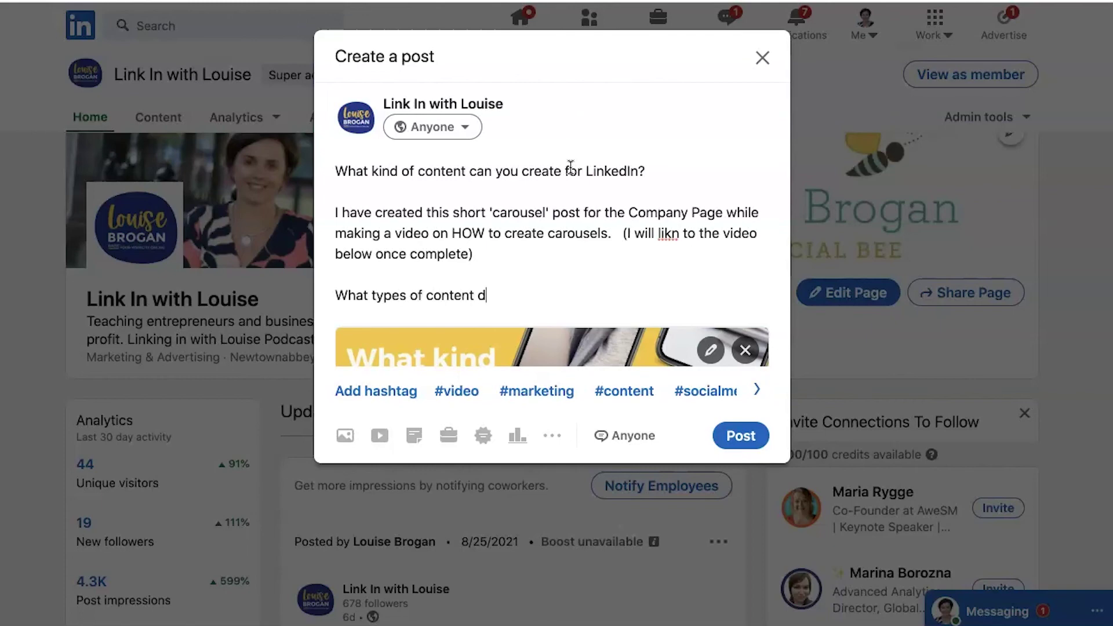
{"action": "type", "text": "o you share?  LE"}
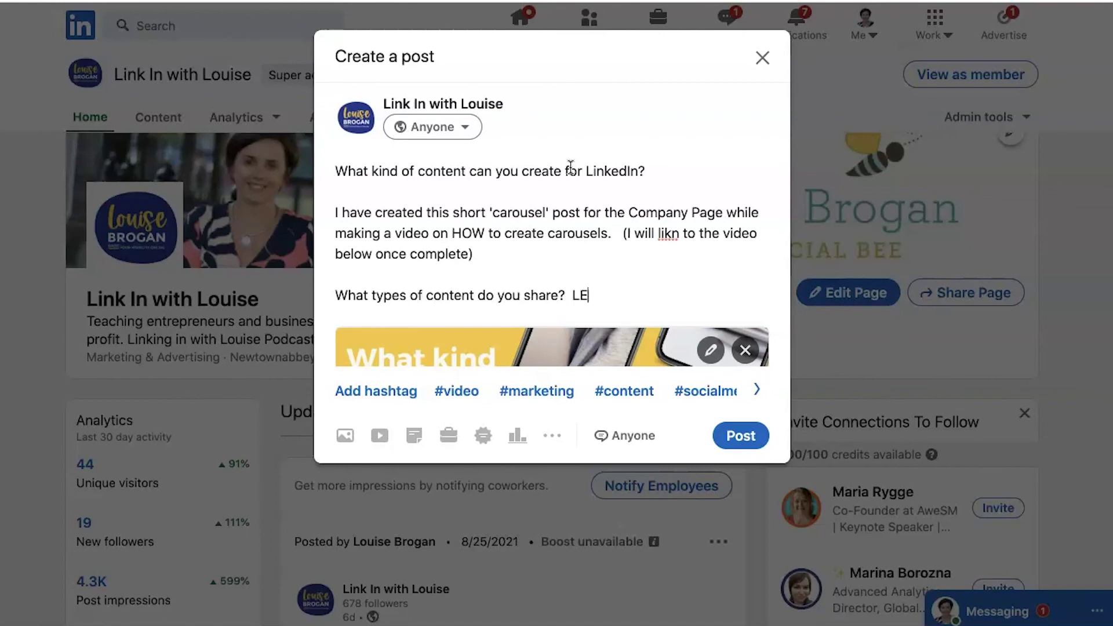
{"action": "type", "text": "t me know below"}
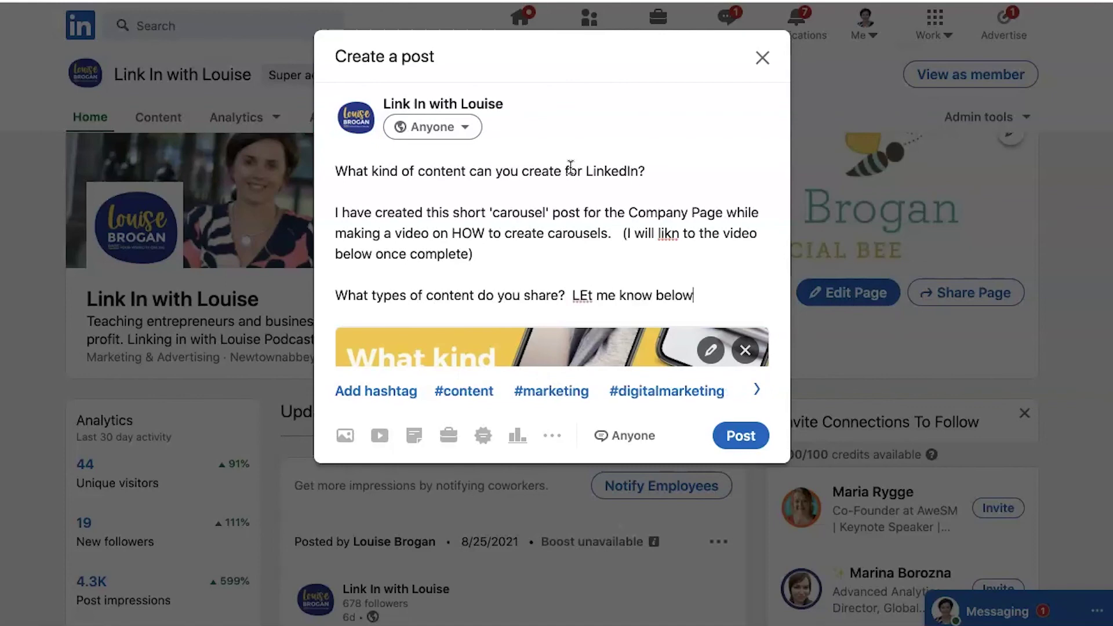
Step: Correct the typos in the post to "Let" in the closing line and "link" in the bracketed note
{"action": "left_click", "coordinate": [586, 297]}
{"action": "key", "text": "BackSpace"}
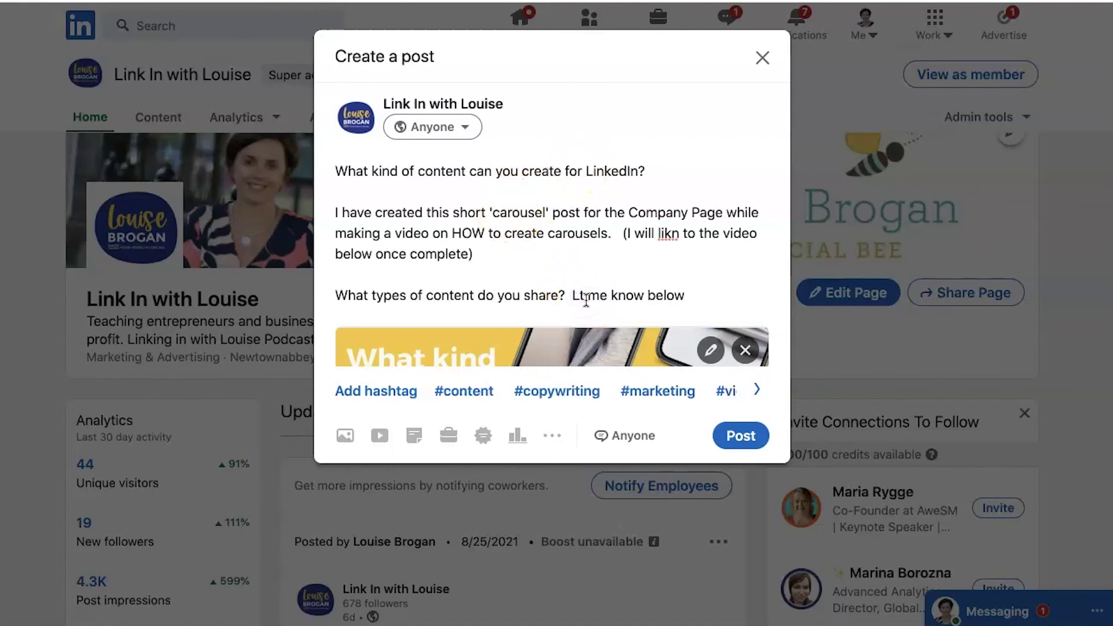
{"action": "type", "text": "e"}
{"action": "left_click", "coordinate": [671, 235]}
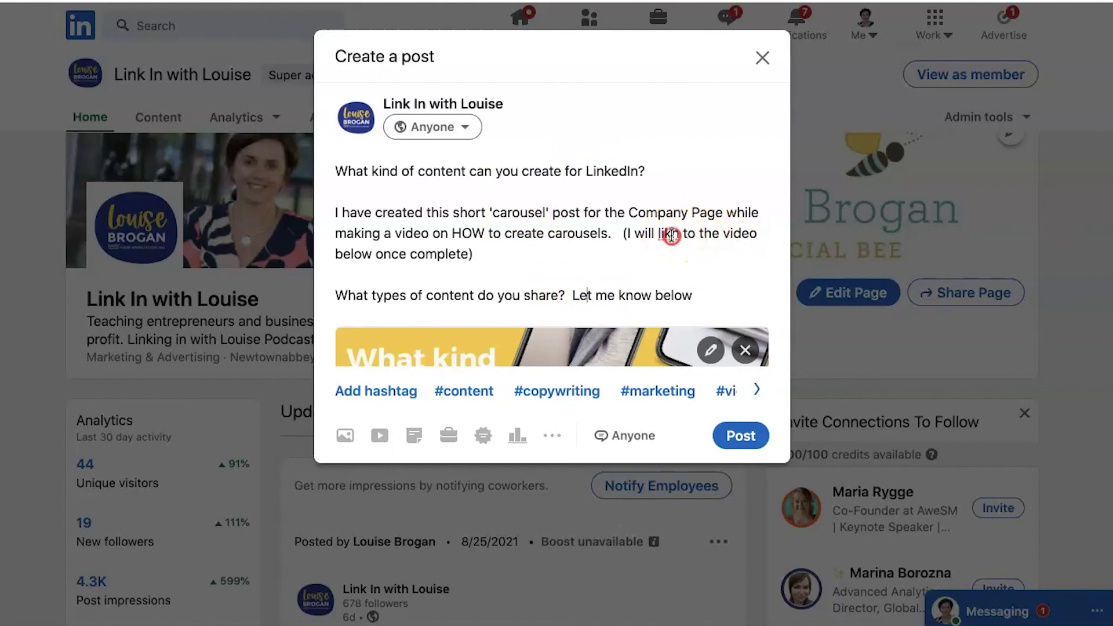
{"action": "right_click", "coordinate": [671, 235]}
{"action": "left_click", "coordinate": [666, 239]}
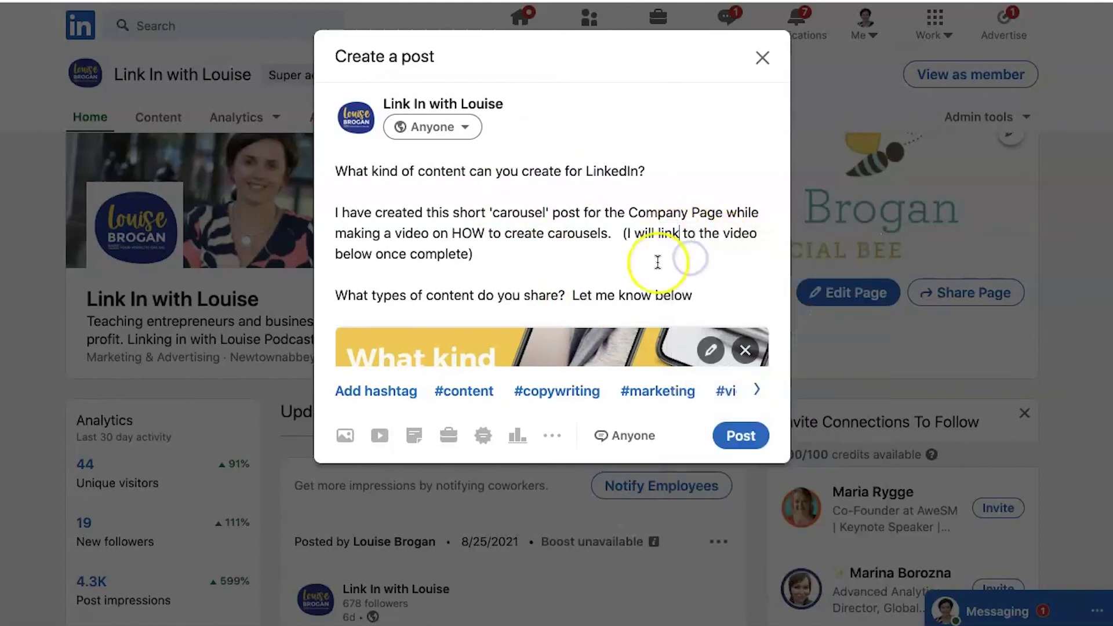
Step: Below a blank line at the end of the post, add the suggested hashtags #content, #contentmarketing and #digitalmarketing
{"action": "left_click", "coordinate": [705, 294]}
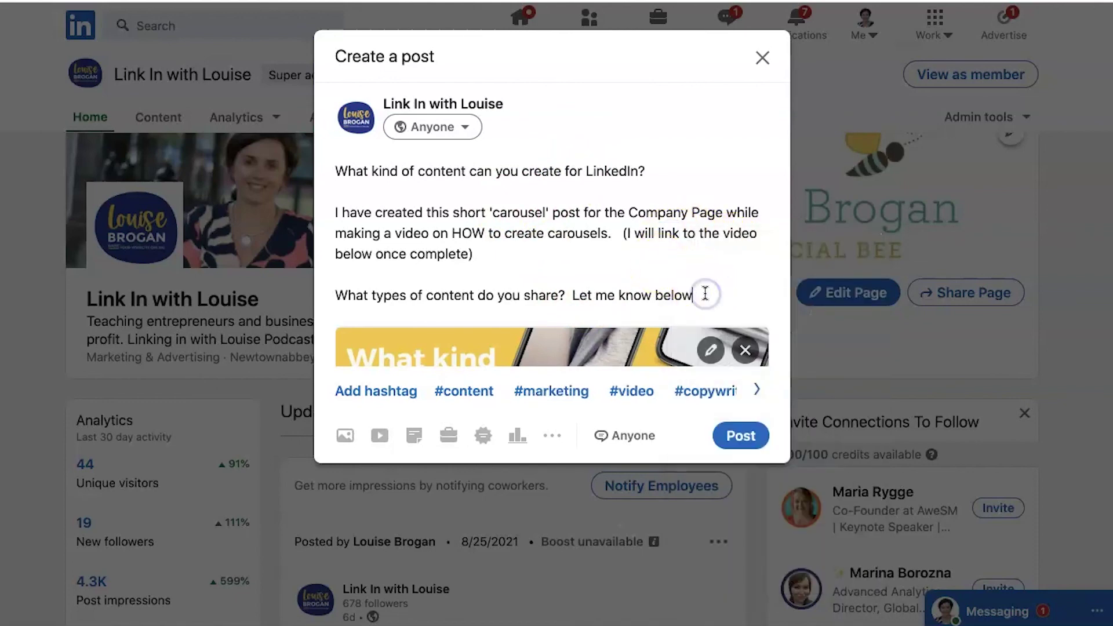
{"action": "key", "text": "Return"}
{"action": "key", "text": "Return"}
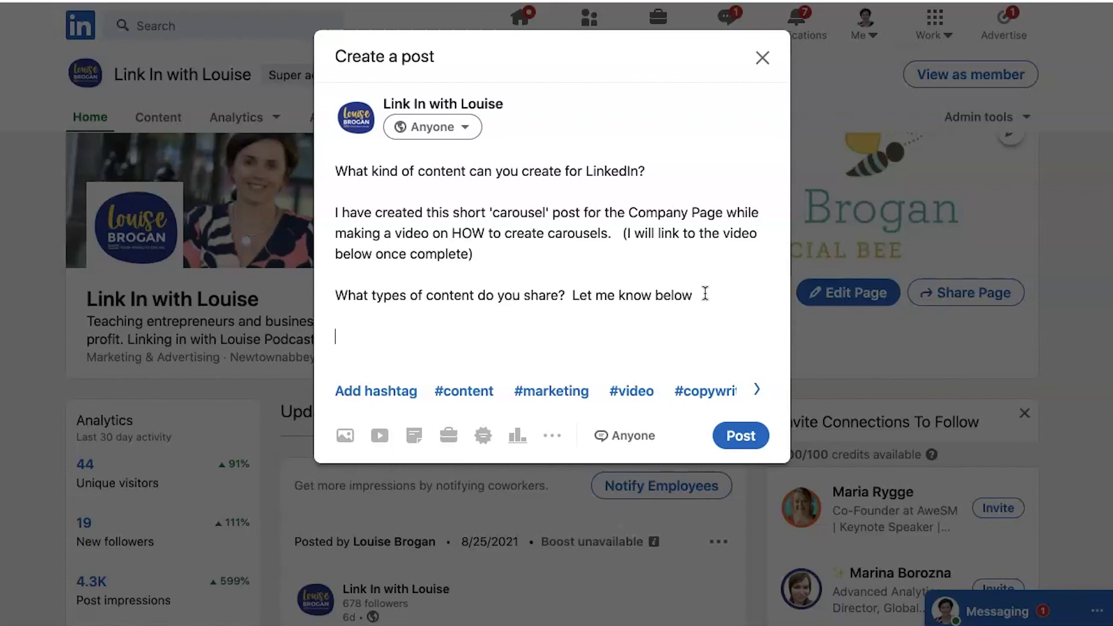
{"action": "left_click", "coordinate": [468, 399]}
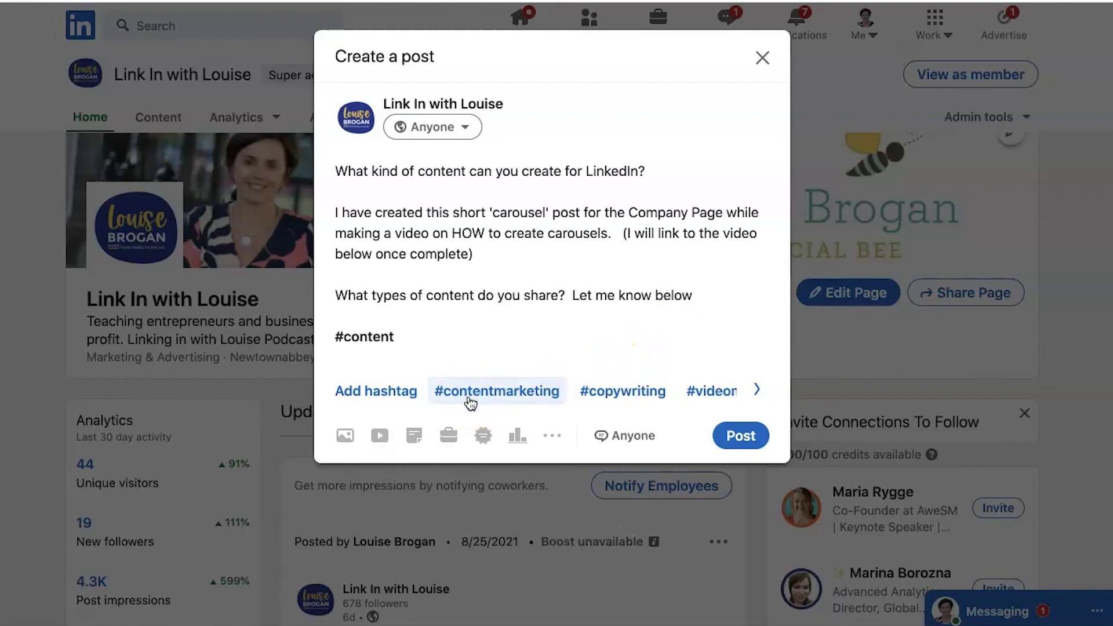
{"action": "left_click", "coordinate": [470, 400]}
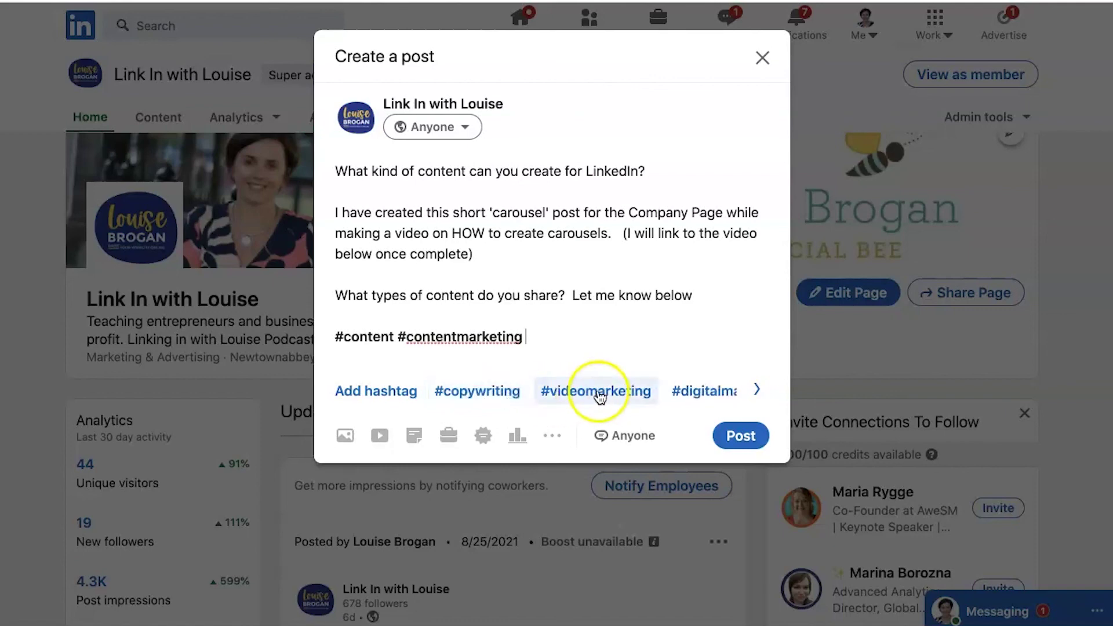
{"action": "left_click", "coordinate": [717, 394]}
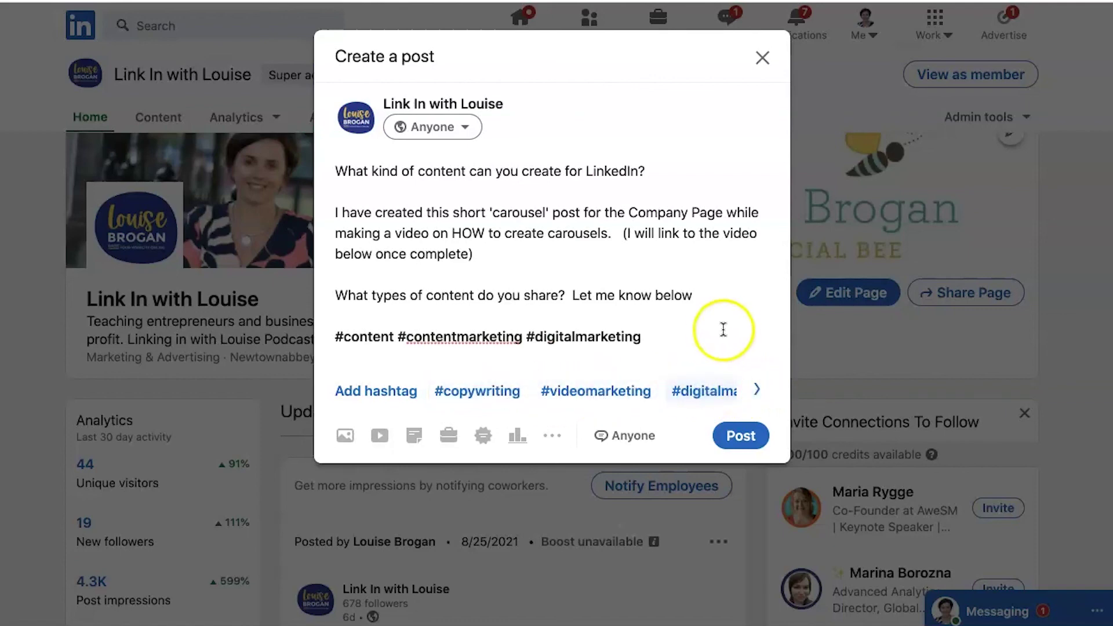
Step: Check the attached document and the text of the draft, and publish the post to the company page
{"action": "scroll", "coordinate": [712, 316], "scroll_direction": "down", "scroll_amount": 1}
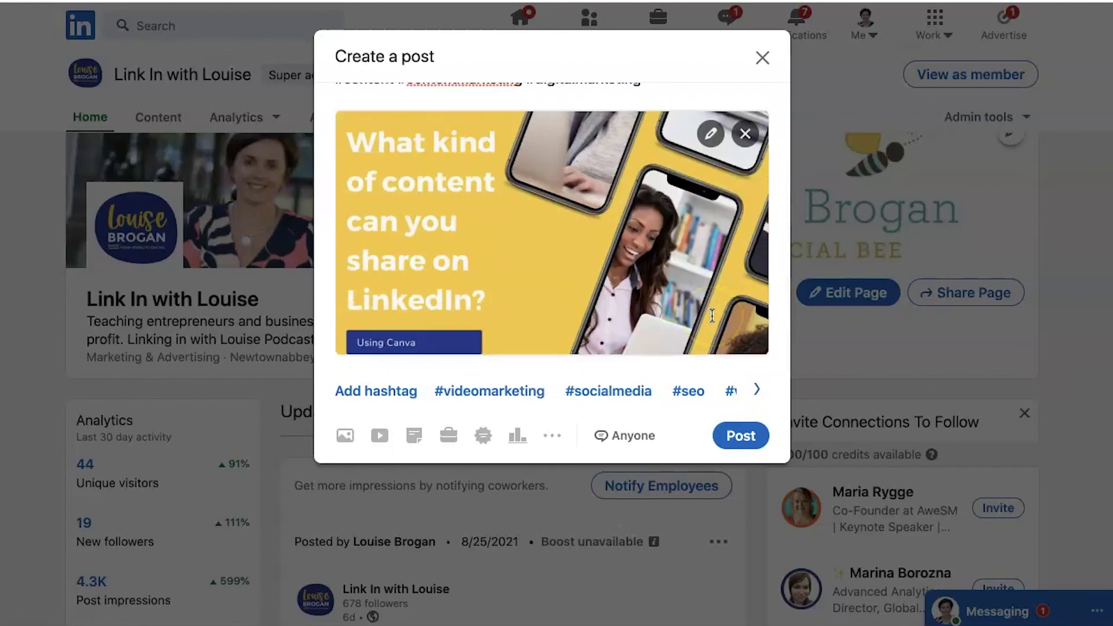
{"action": "scroll", "coordinate": [711, 315], "scroll_direction": "up", "scroll_amount": 5}
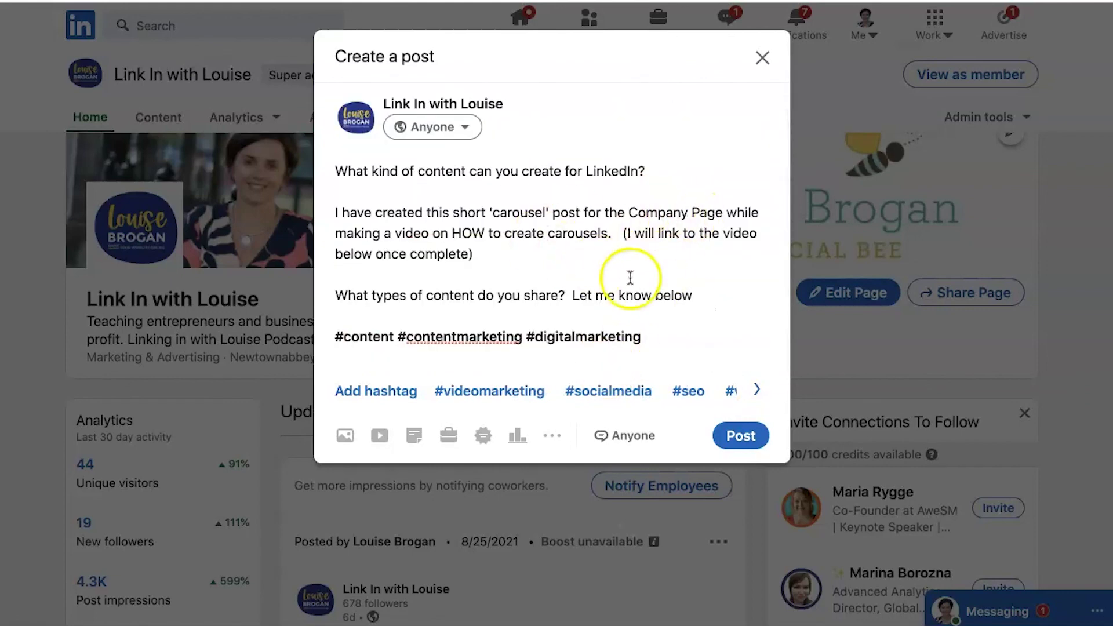
{"action": "left_click", "coordinate": [741, 436]}
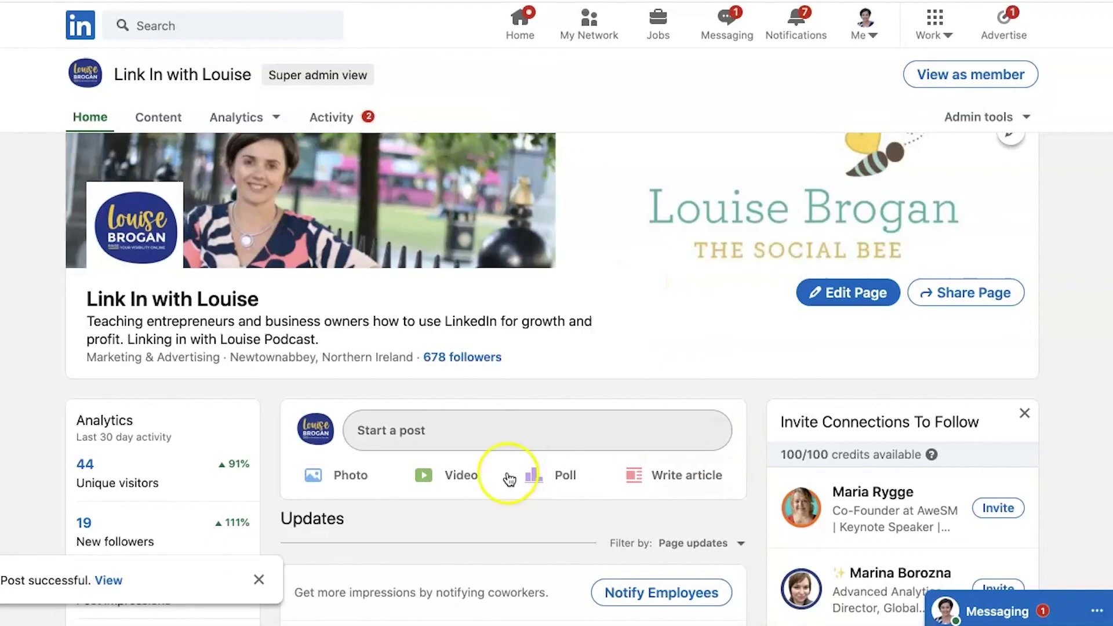
Step: Examine the newly published carousel post in the company page's updates feed
{"action": "scroll", "coordinate": [398, 524], "scroll_direction": "down", "scroll_amount": 6}
{"action": "scroll", "coordinate": [394, 524], "scroll_direction": "down", "scroll_amount": 3}
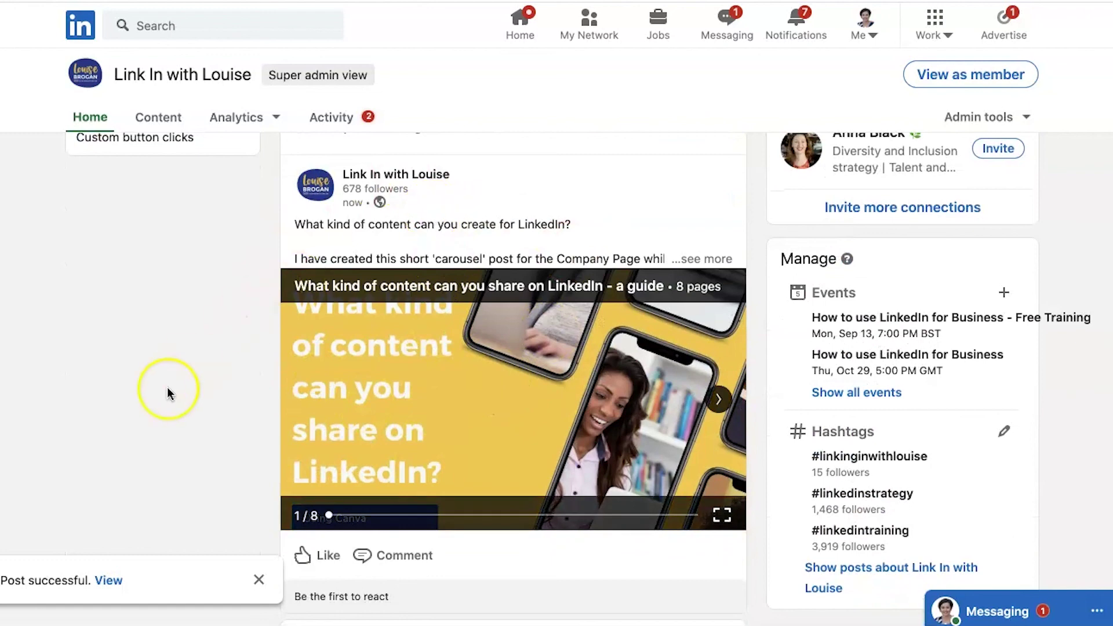
{"action": "scroll", "coordinate": [167, 387], "scroll_direction": "up", "scroll_amount": 3}
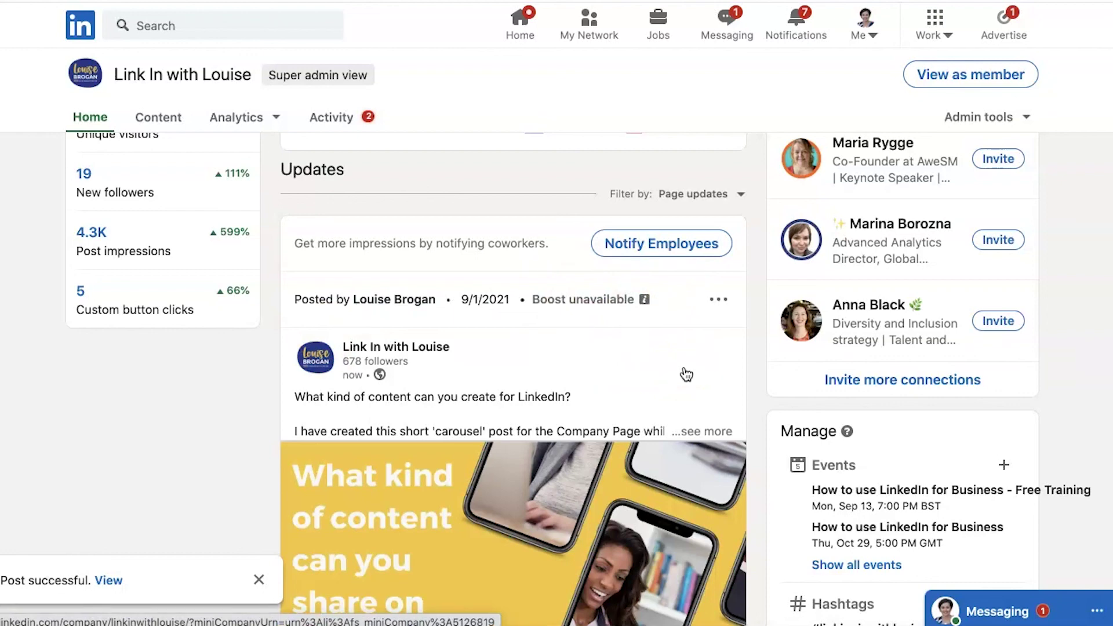
{"action": "scroll", "coordinate": [686, 375], "scroll_direction": "down", "scroll_amount": 4}
{"action": "scroll", "coordinate": [687, 375], "scroll_direction": "up", "scroll_amount": 3}
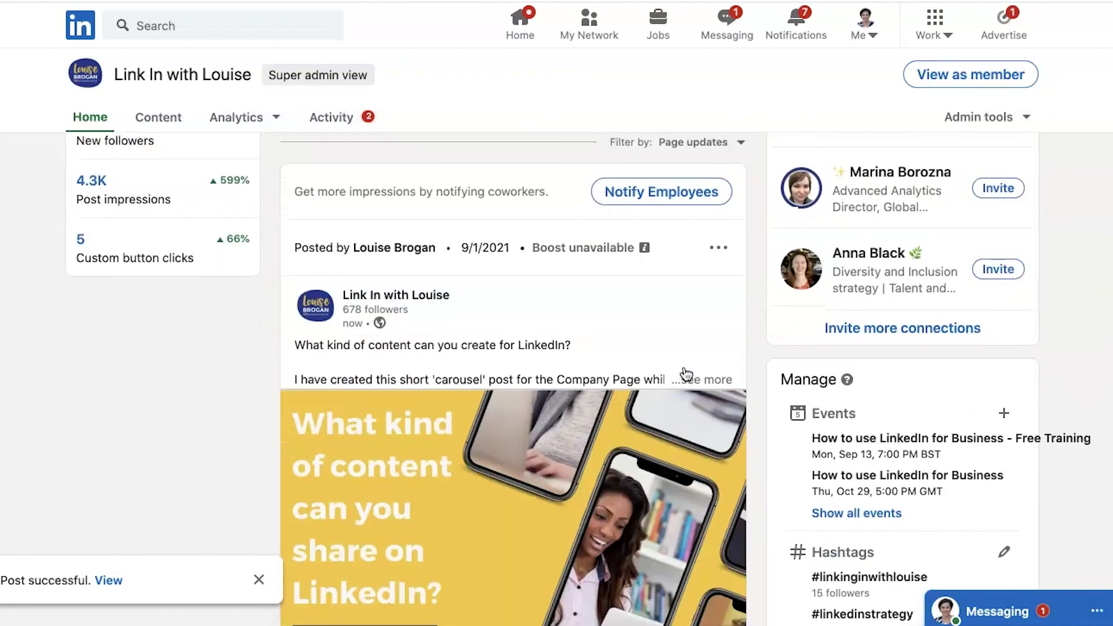
{"action": "scroll", "coordinate": [686, 375], "scroll_direction": "down", "scroll_amount": 3}
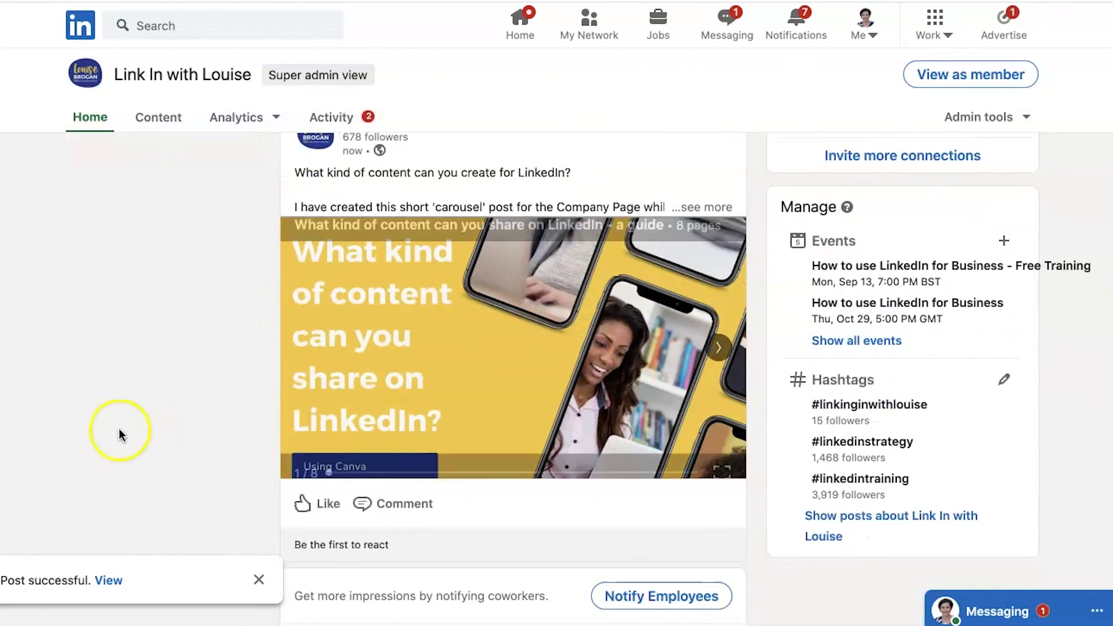